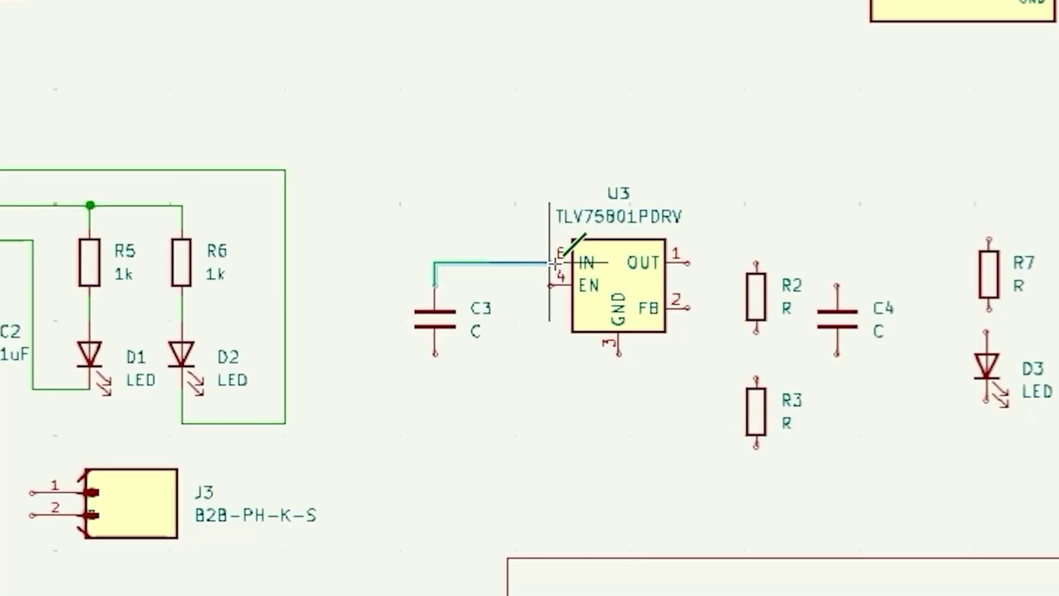
- Wire U3's IN pin to capacitor C3 and its OUT pin to capacitor C4
click(550, 262)
click(837, 287)
click(686, 262)
- Connect R2 in series with R3 and wire U3's FB pin to the junction between them
click(755, 322)
click(756, 387)
click(687, 308)
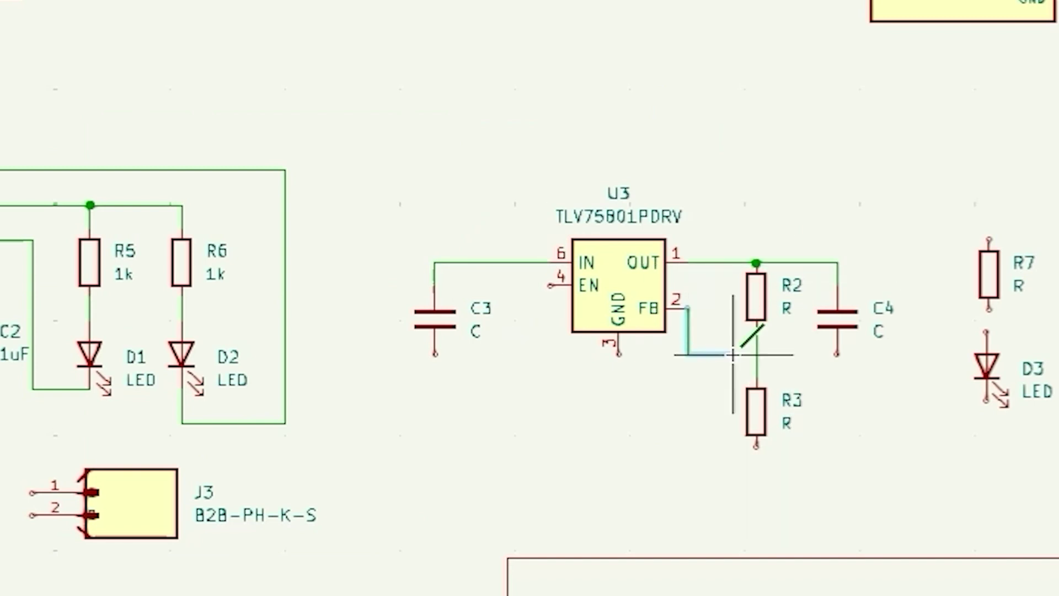
click(756, 355)
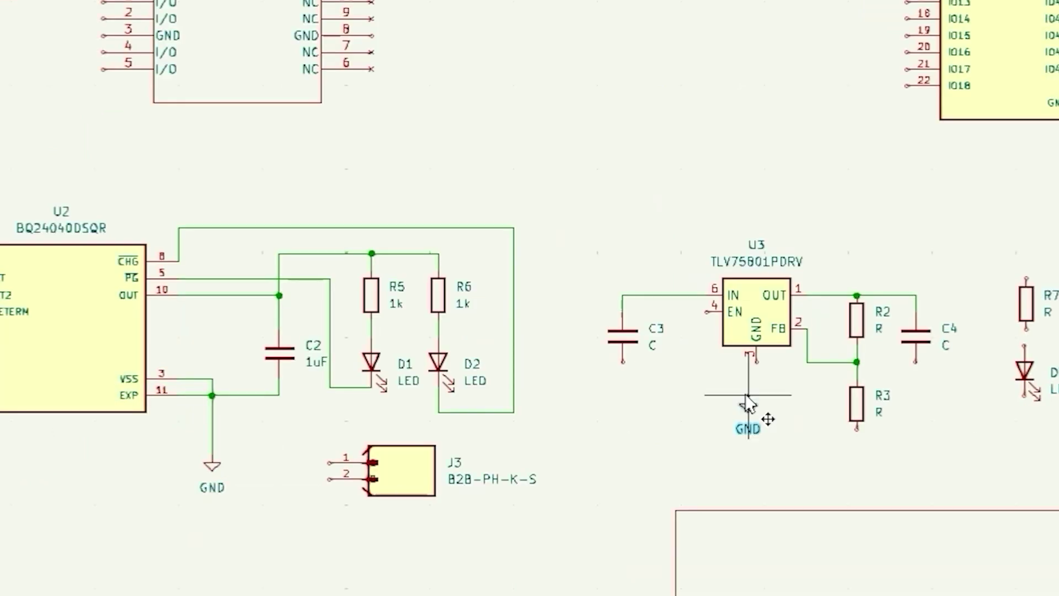
- Wire C3, R3, C4 and U3's GND pin together along a common ground line below the regulator
click(756, 456)
click(756, 353)
click(622, 428)
click(756, 428)
click(916, 428)
click(857, 429)
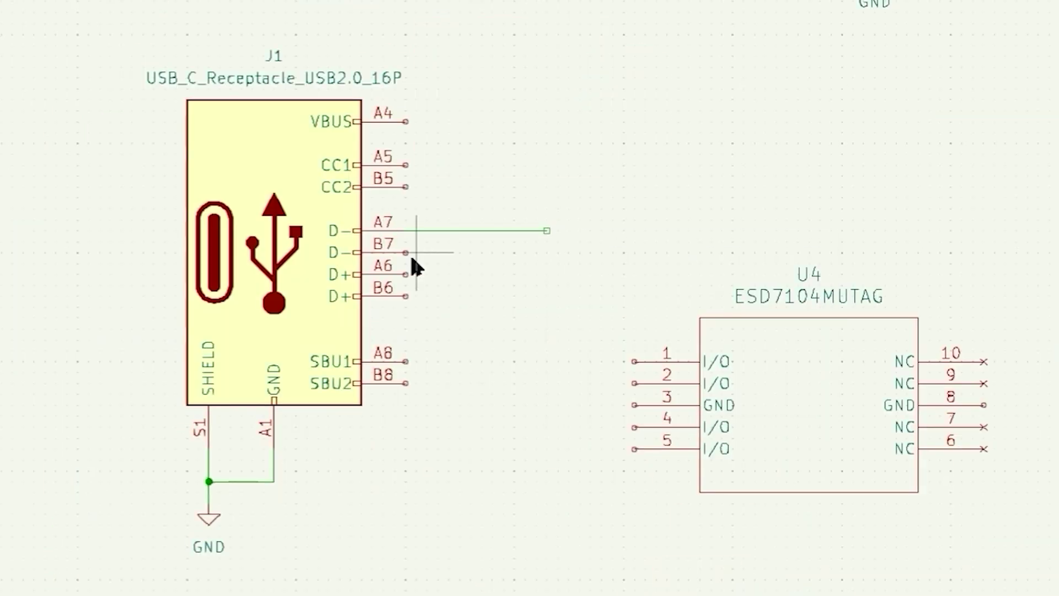
- Route a wire from U4's pin 2 around the top of the chip to pin 9
click(409, 267)
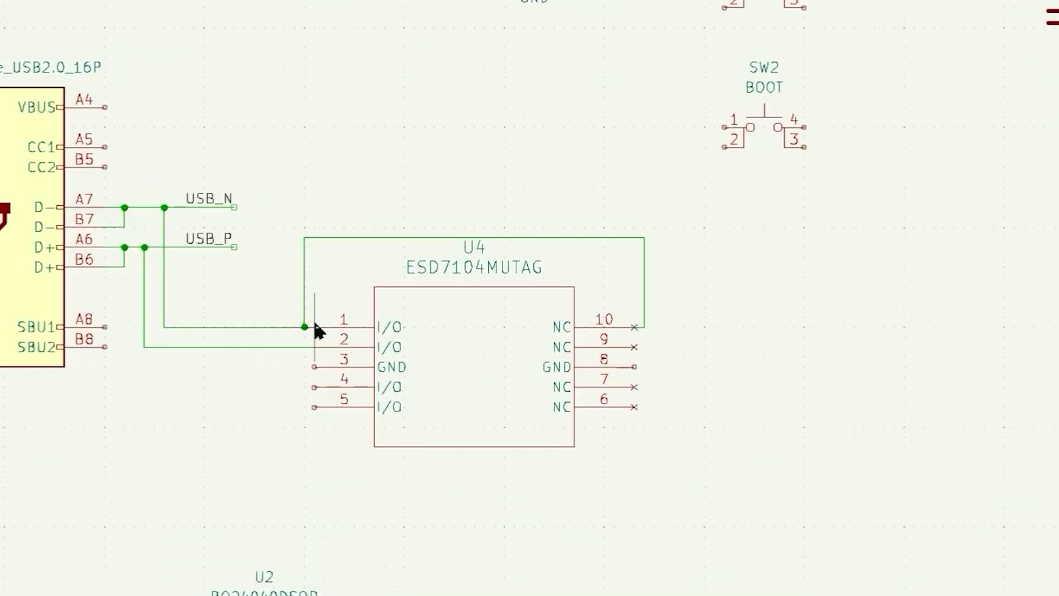
click(284, 346)
click(284, 207)
click(664, 207)
click(634, 346)
- Route a wire from U4's pin 4 around the top of the chip to pin 7
click(314, 387)
click(264, 187)
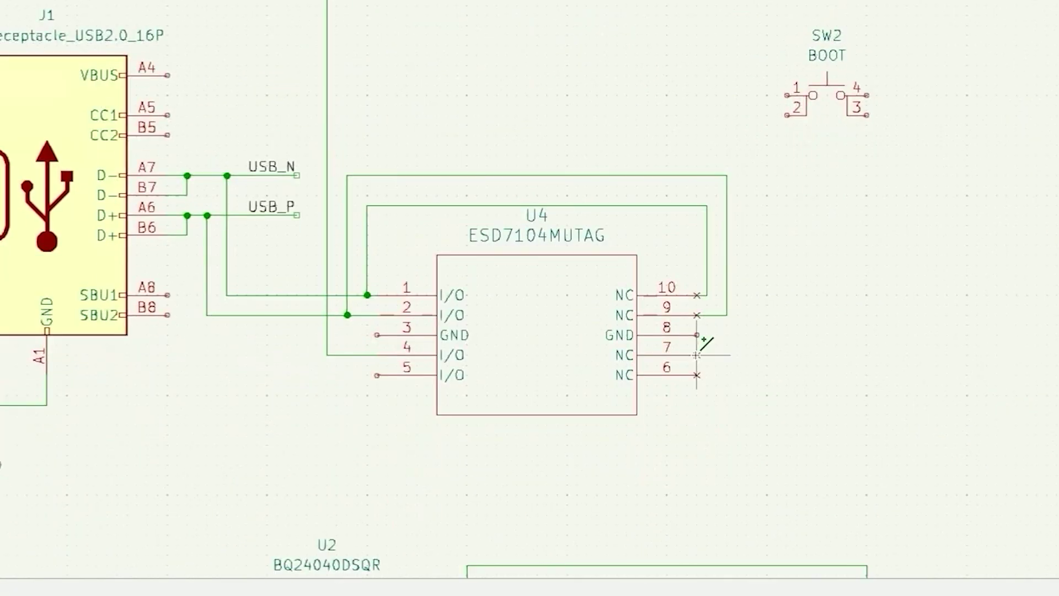
click(683, 187)
click(634, 386)
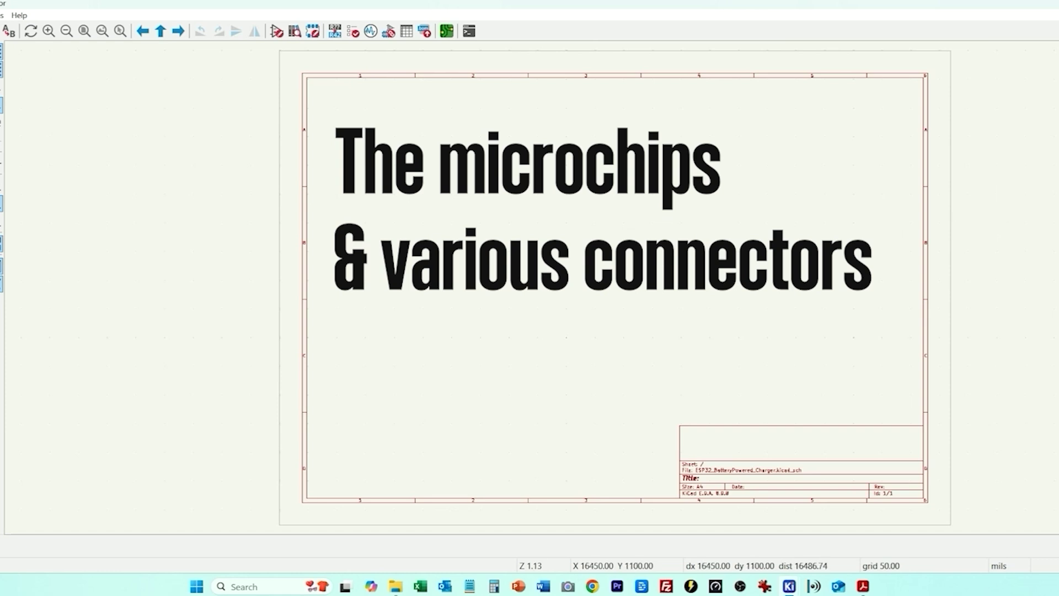
- Place the ESP32-S3-MINI-1-N8 symbol from MYPARTS in the upper right area of the schematic sheet
key(a)
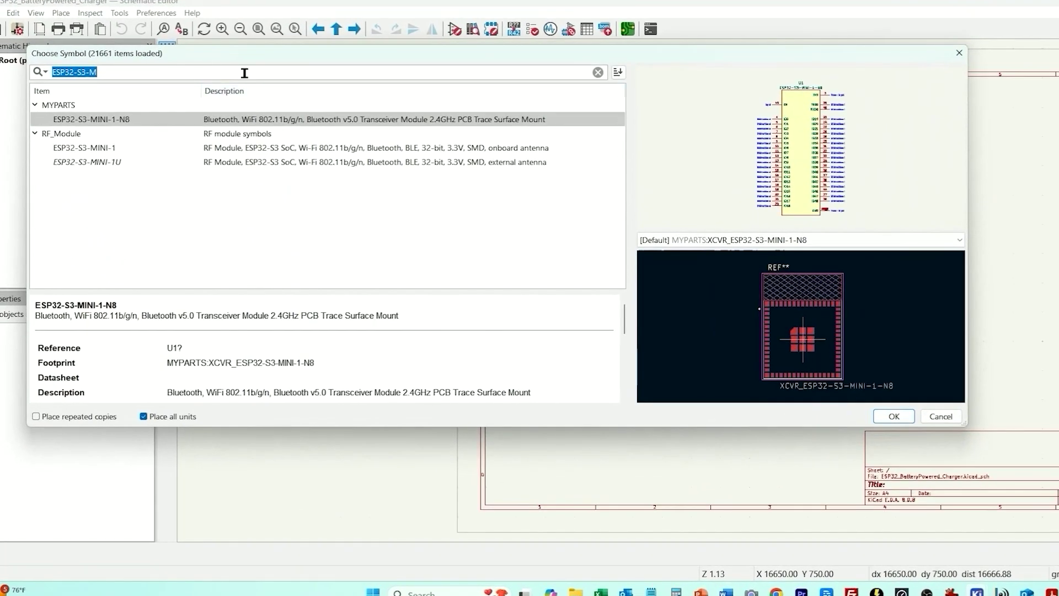
click(149, 75)
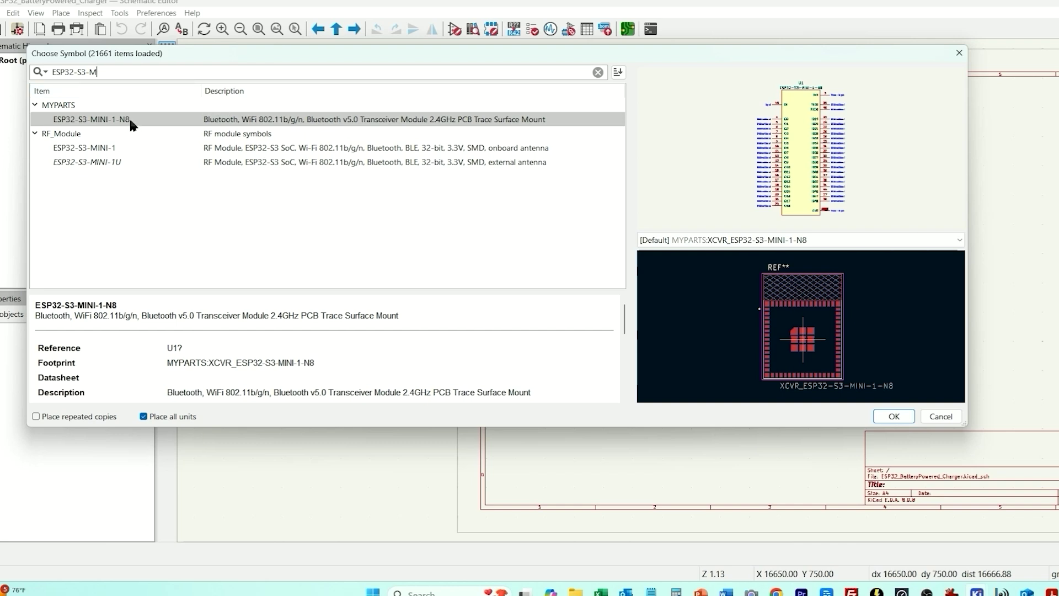
double_click(99, 119)
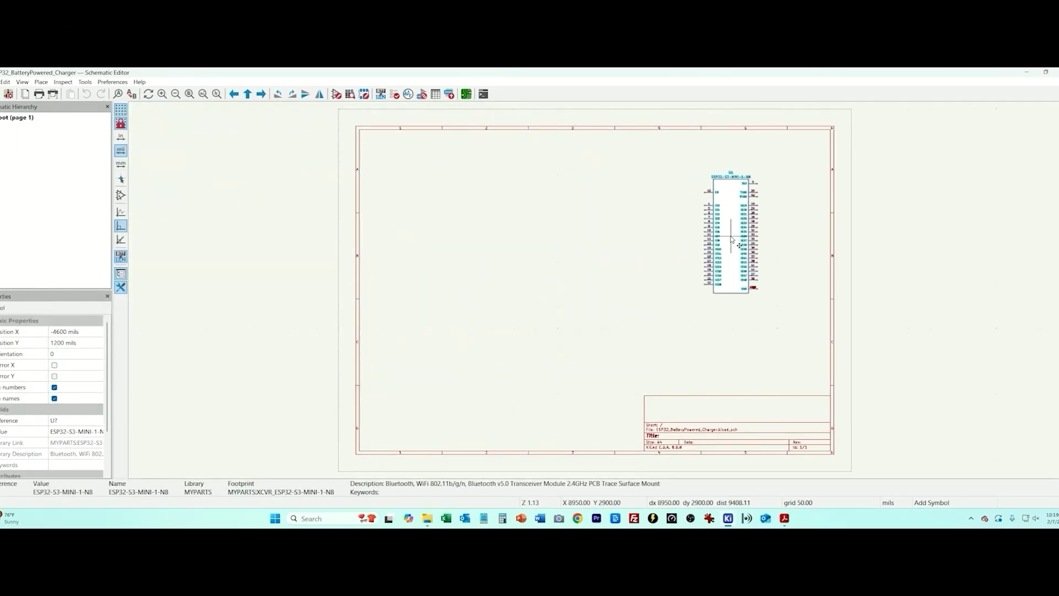
click(732, 239)
key(Escape)
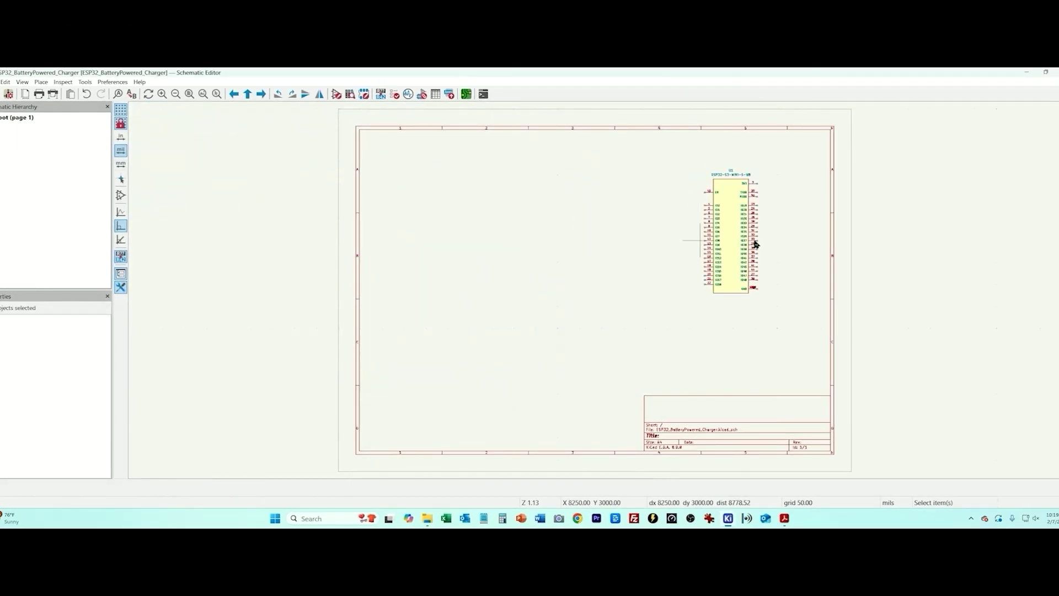
- Find the BQ24040DSQR charger symbol with "bq24040" and place it in the lower left area of the sheet
click(1058, 137)
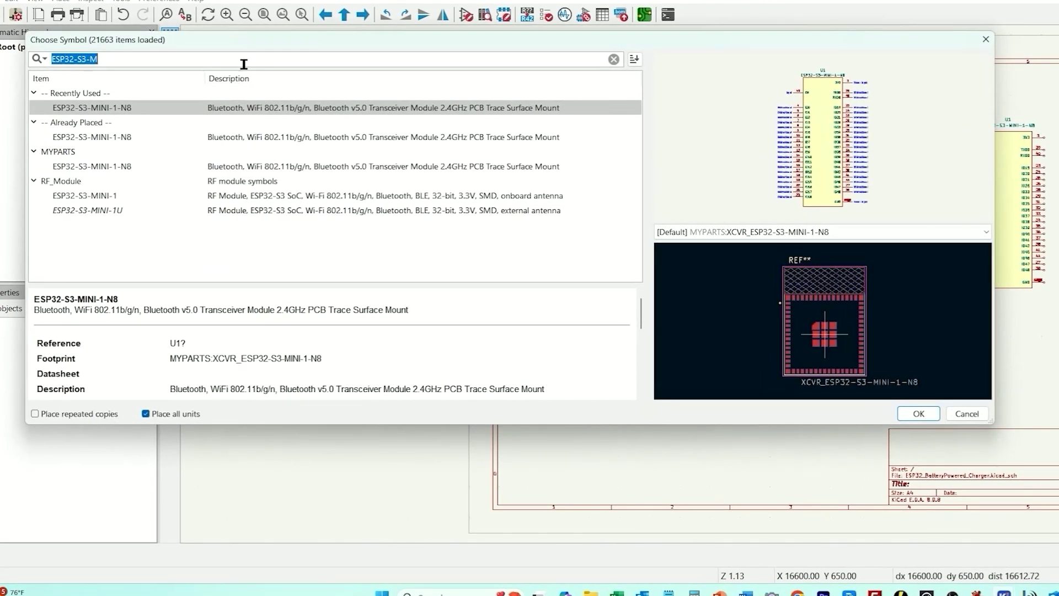
text(bq)
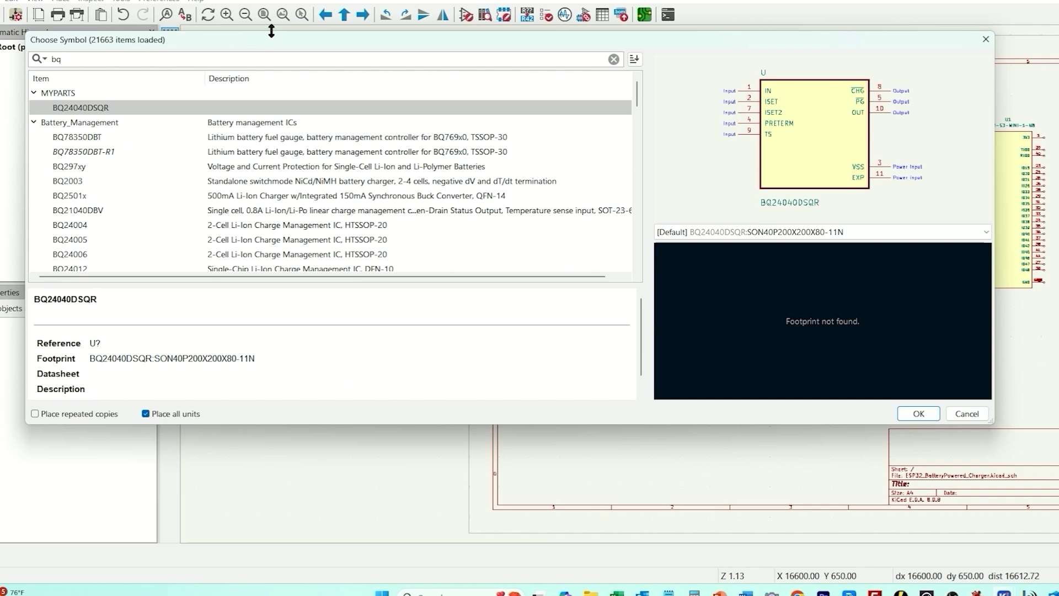
text(240)
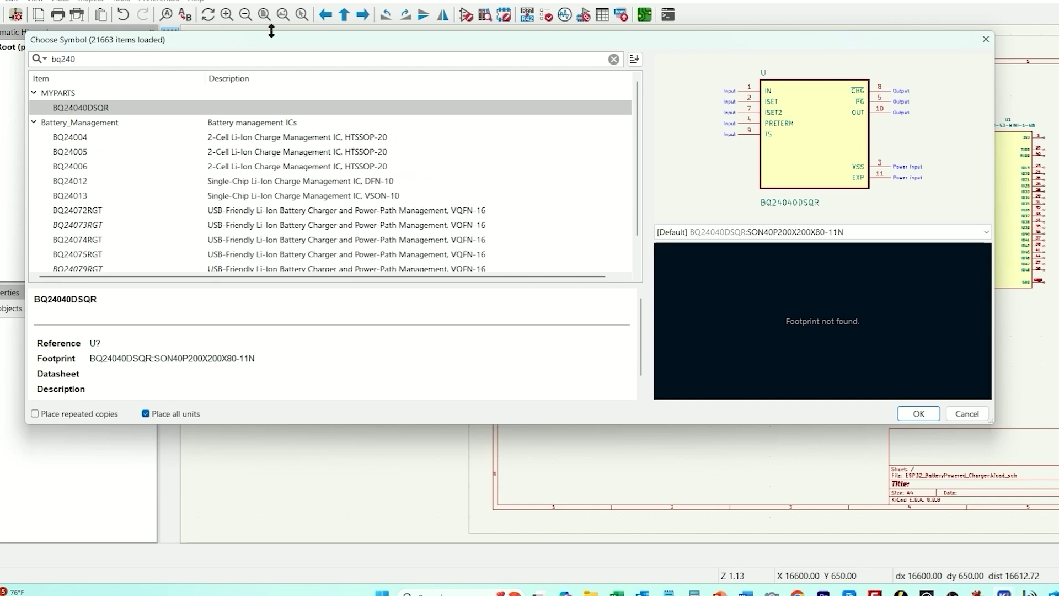
text(40)
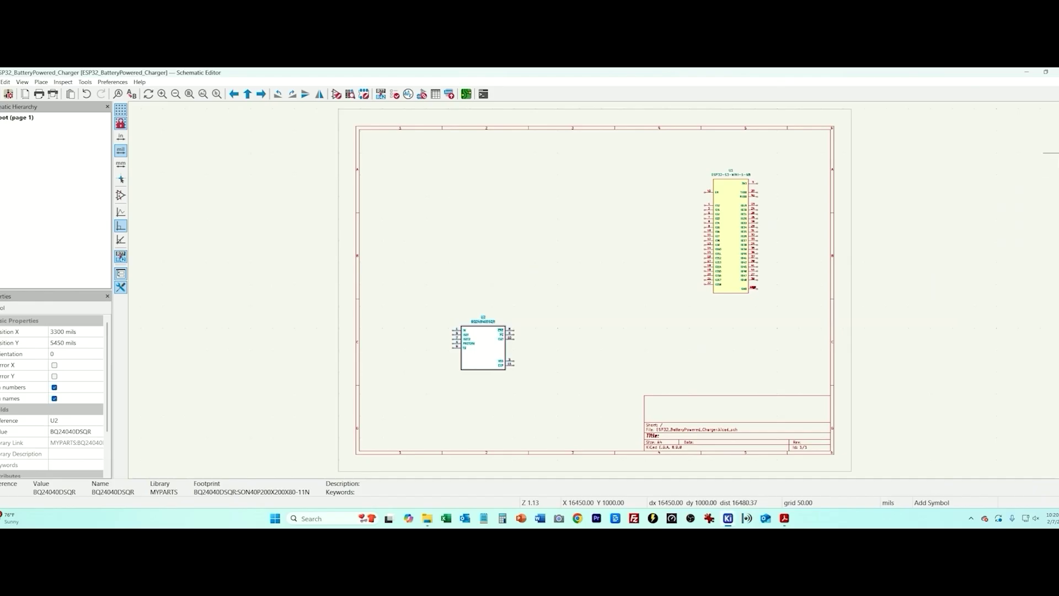
- Find the TLV75801PDRV regulator with "tlv758" and place it below the ESP32 module
click(1056, 146)
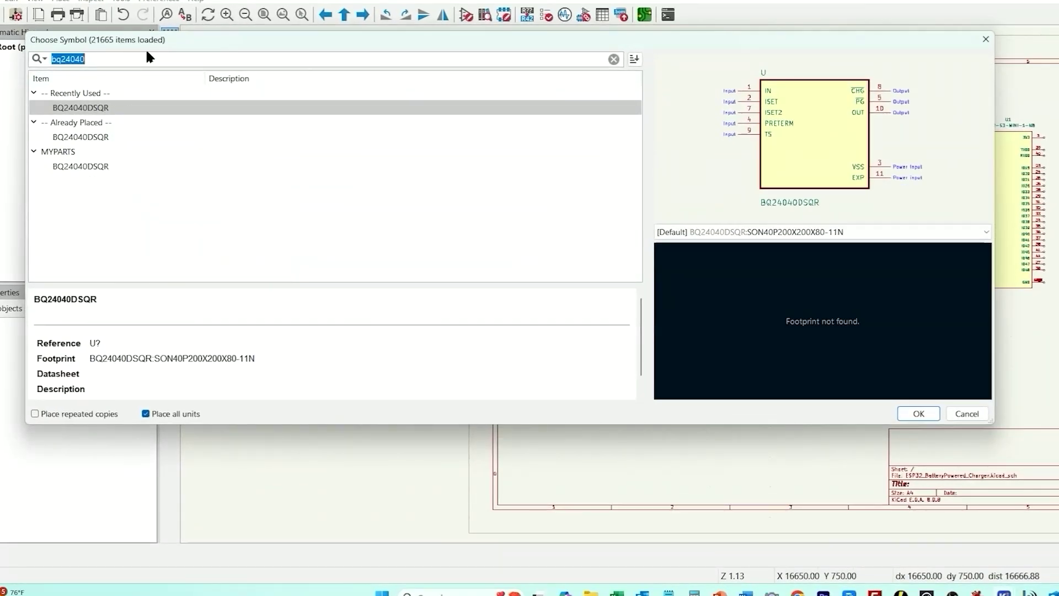
text(tlv)
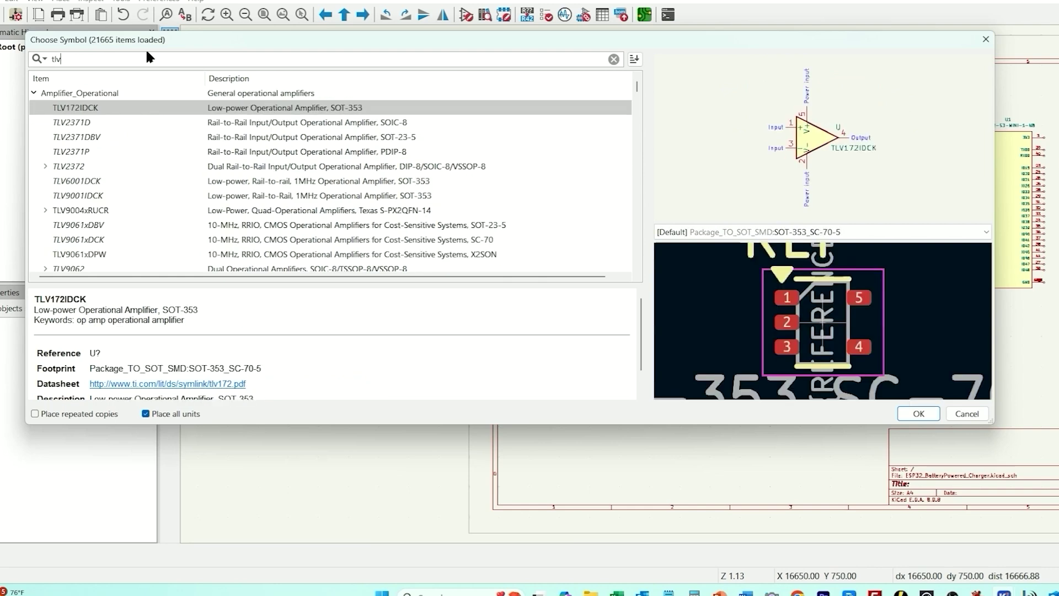
text(758)
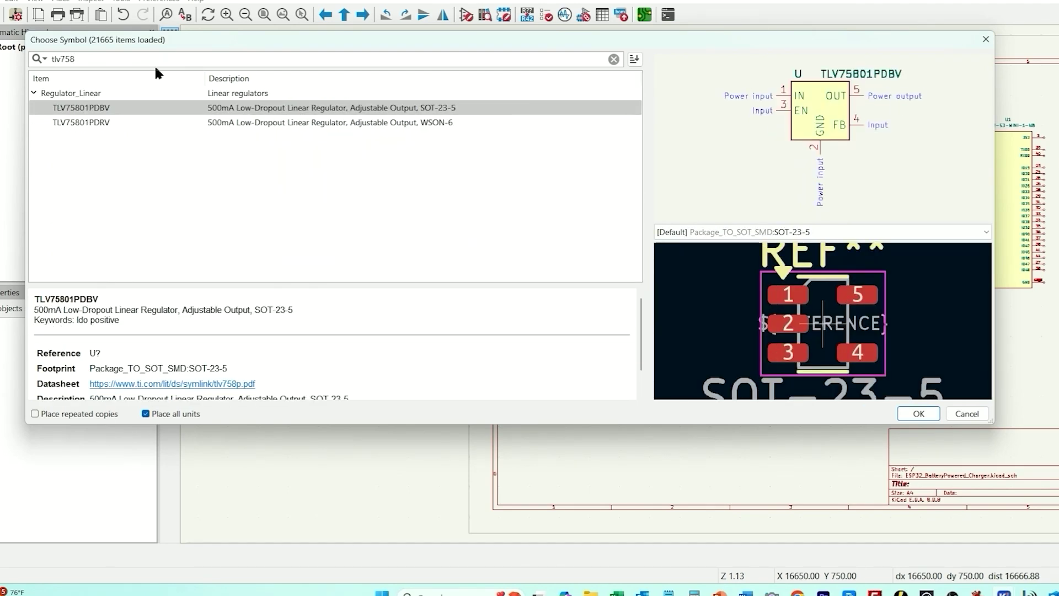
double_click(104, 122)
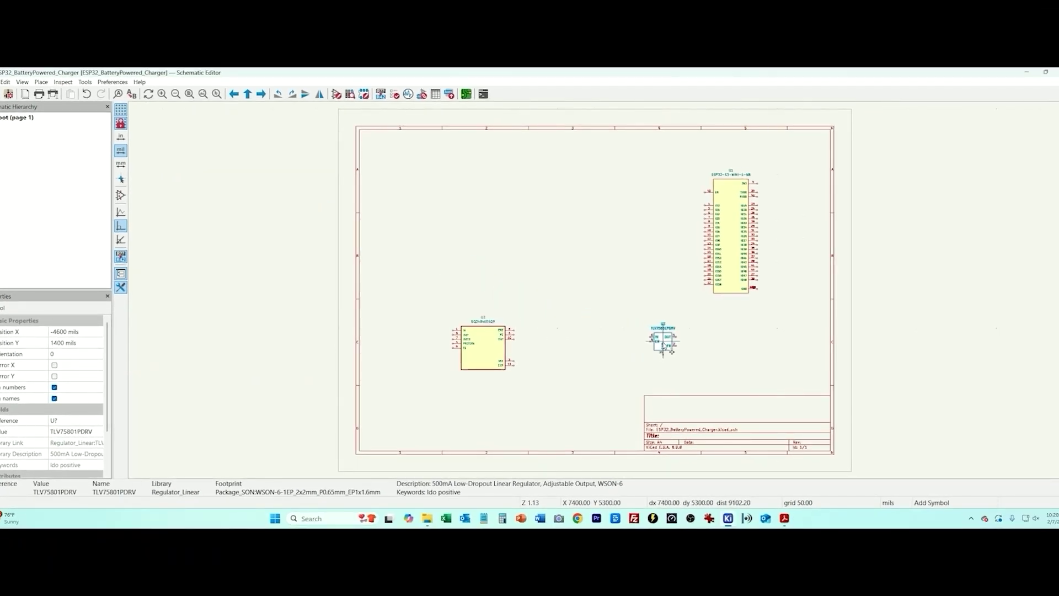
click(678, 354)
key(Escape)
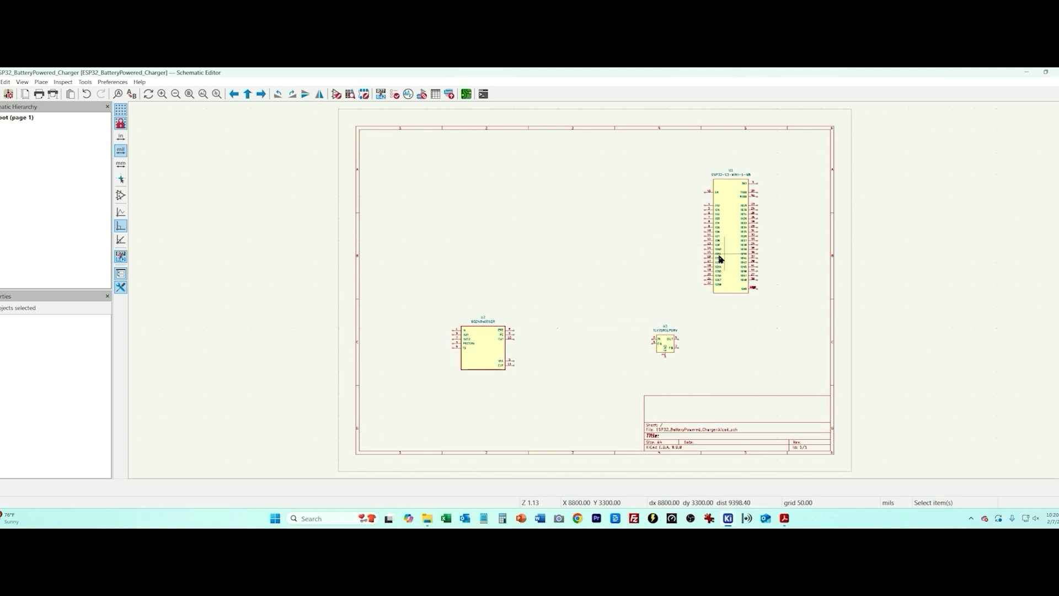
- Find the USB_C_Receptacle_USB2.0_16P symbol with "USB_C" and place it above the battery charger chip
key(a)
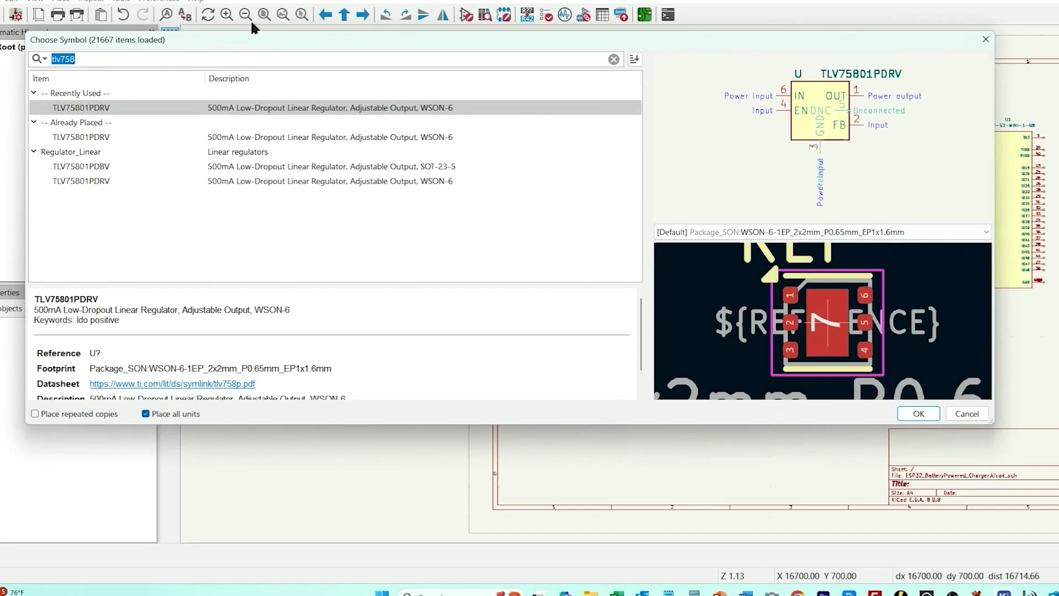
text(USB_C)
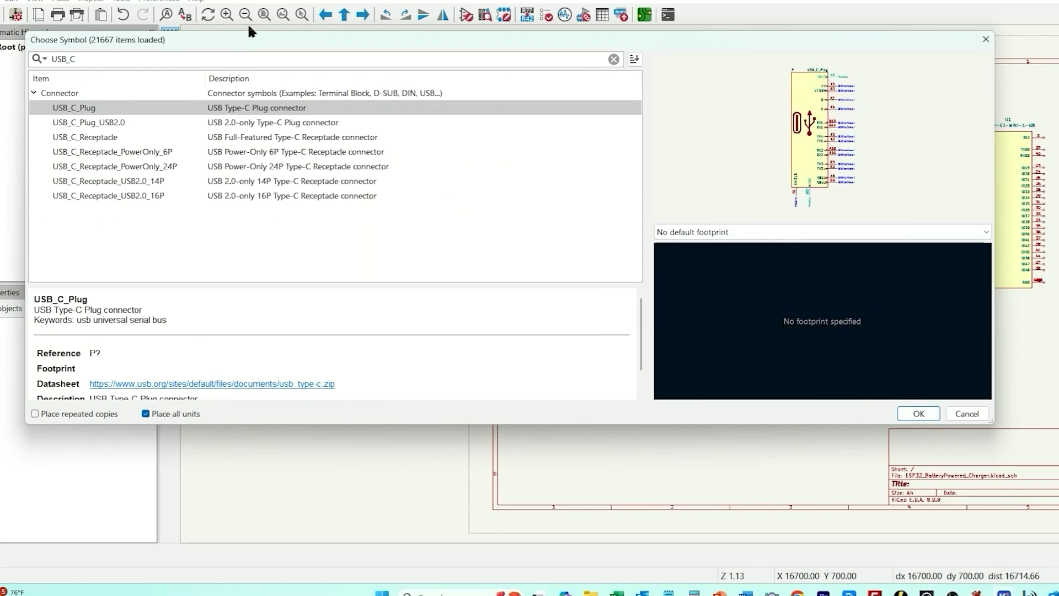
click(139, 199)
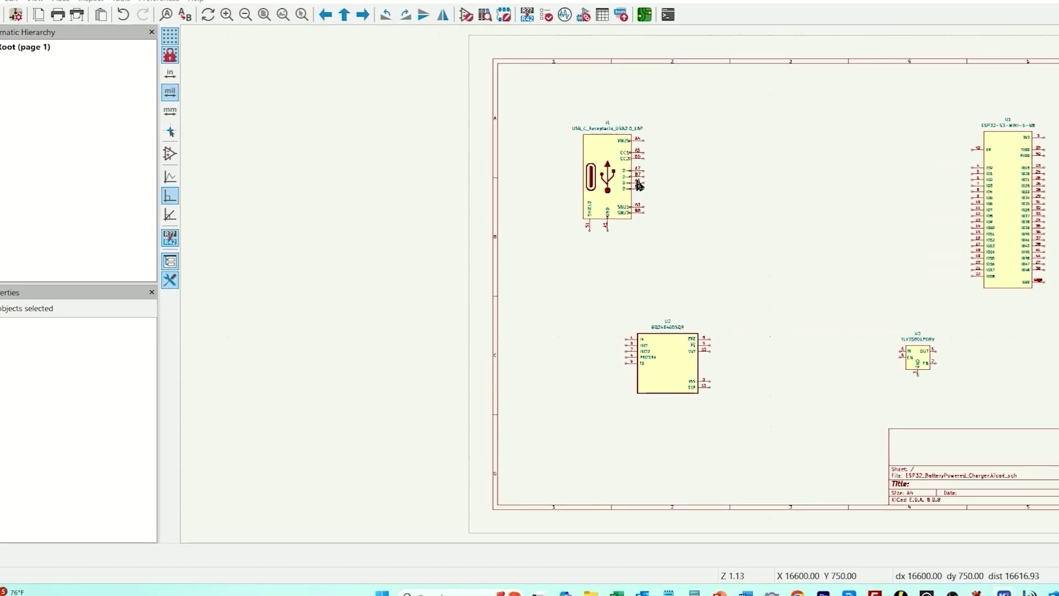
- Place a Barrel_Jack symbol near the top of the sheet and move the USB-C receptacle down and to the left
key(a)
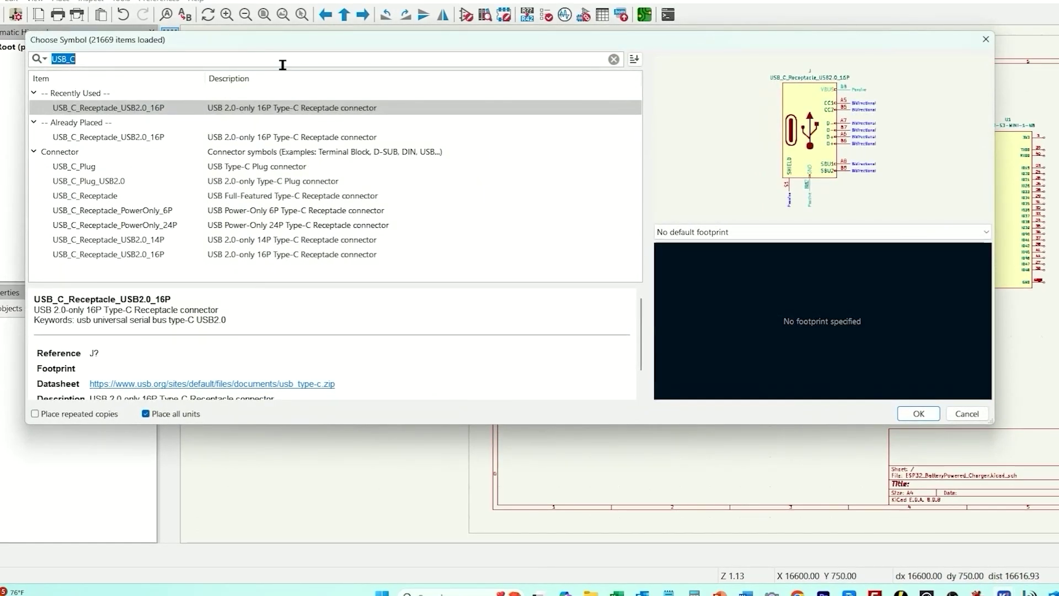
text(barrel)
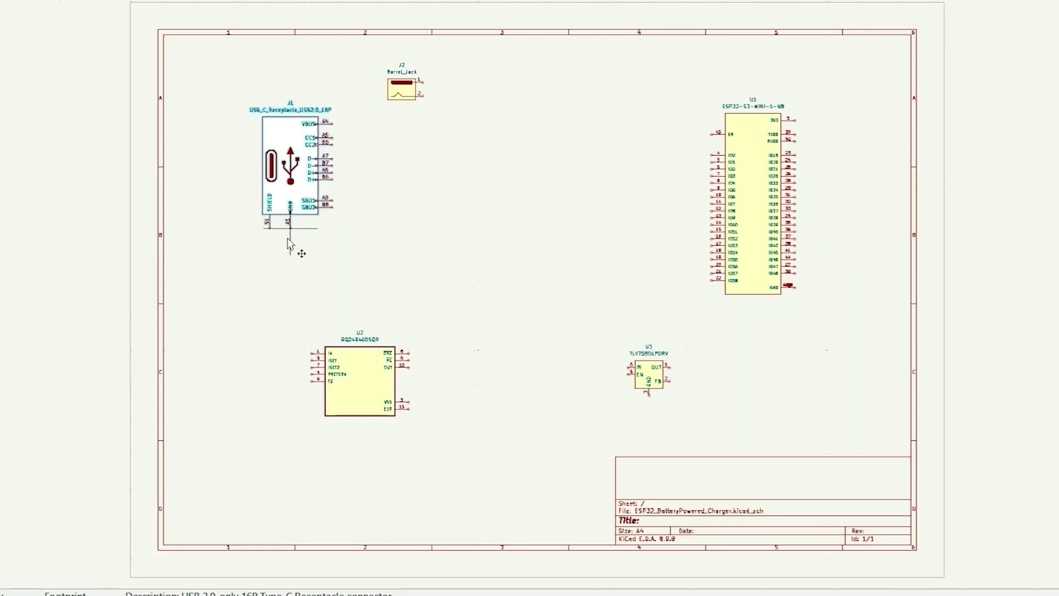
drag(331, 248, 321, 276)
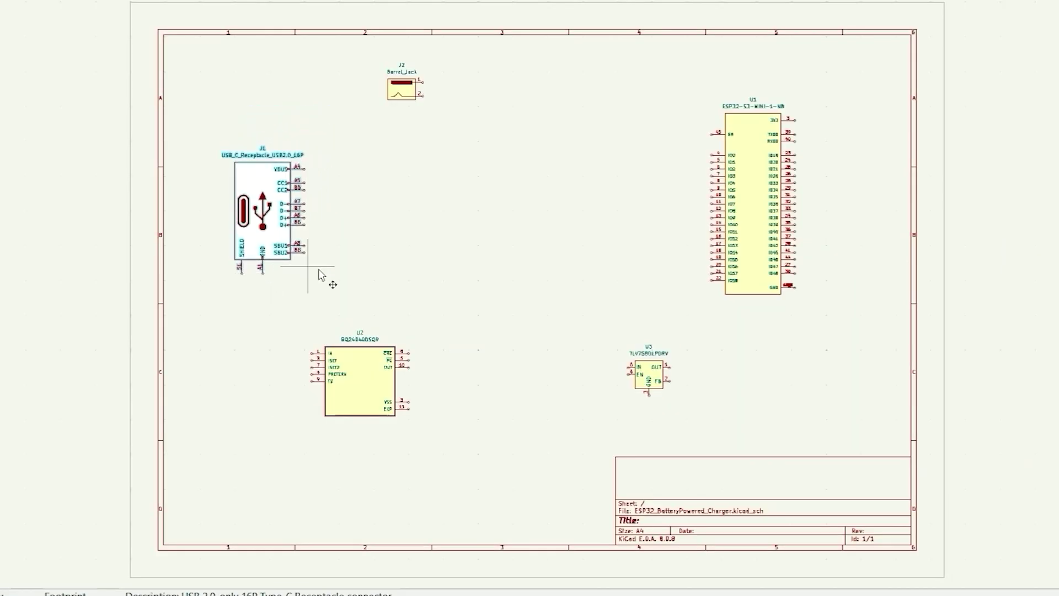
click(322, 275)
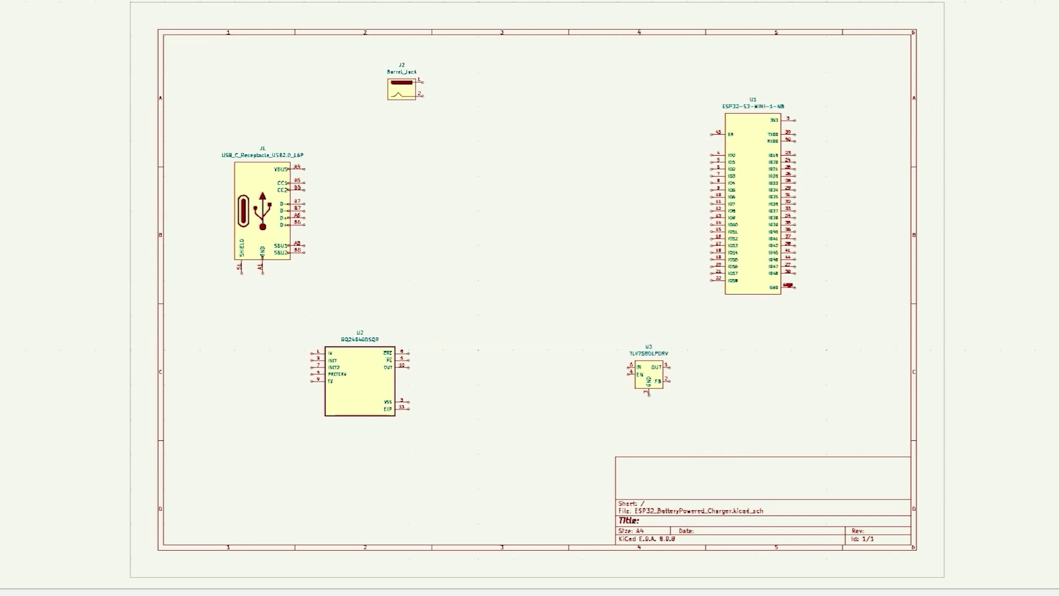
- Find the ESD7104MUTAG symbol with "ESD710" and place it between the USB-C receptacle and the ESP32 module
text(a)
text(ESD)
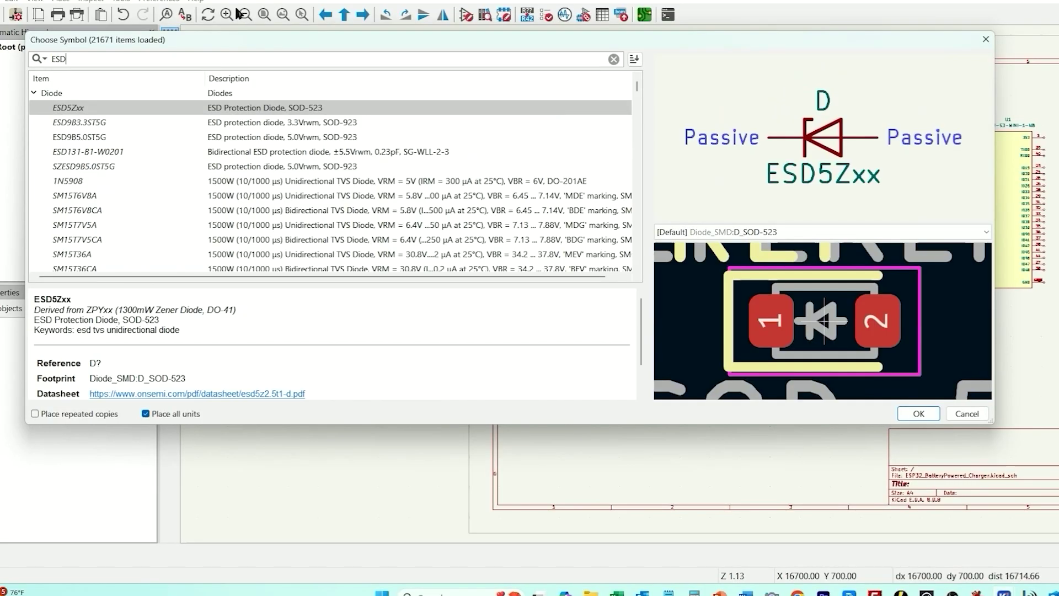
text(710)
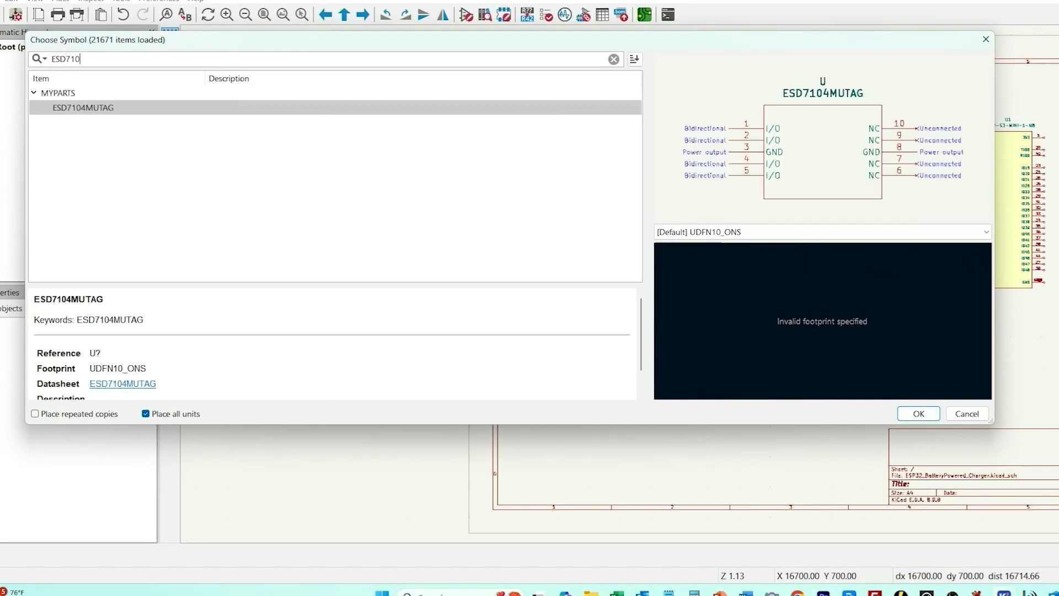
double_click(97, 106)
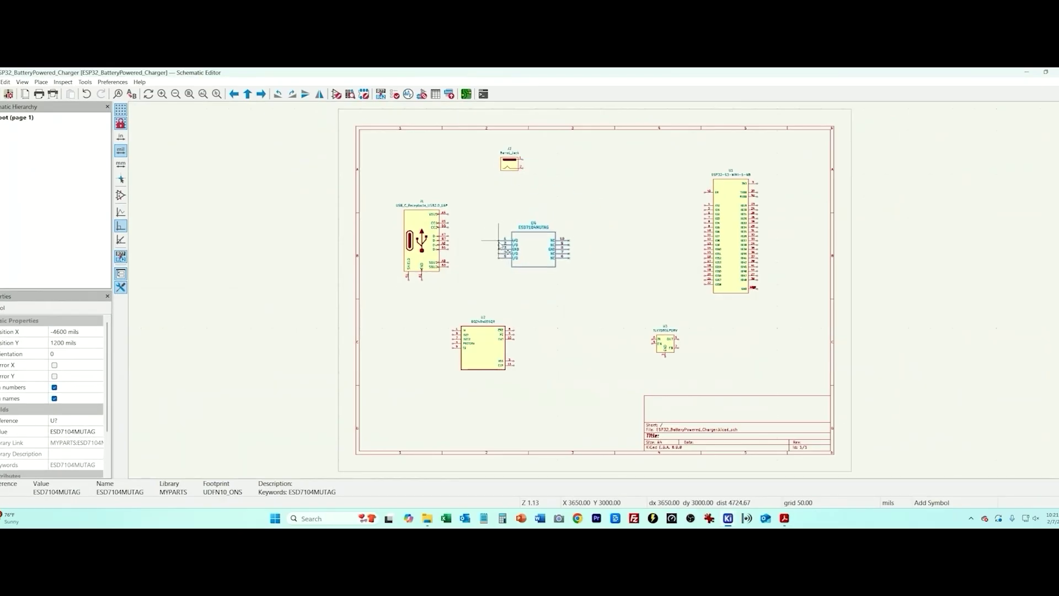
click(494, 262)
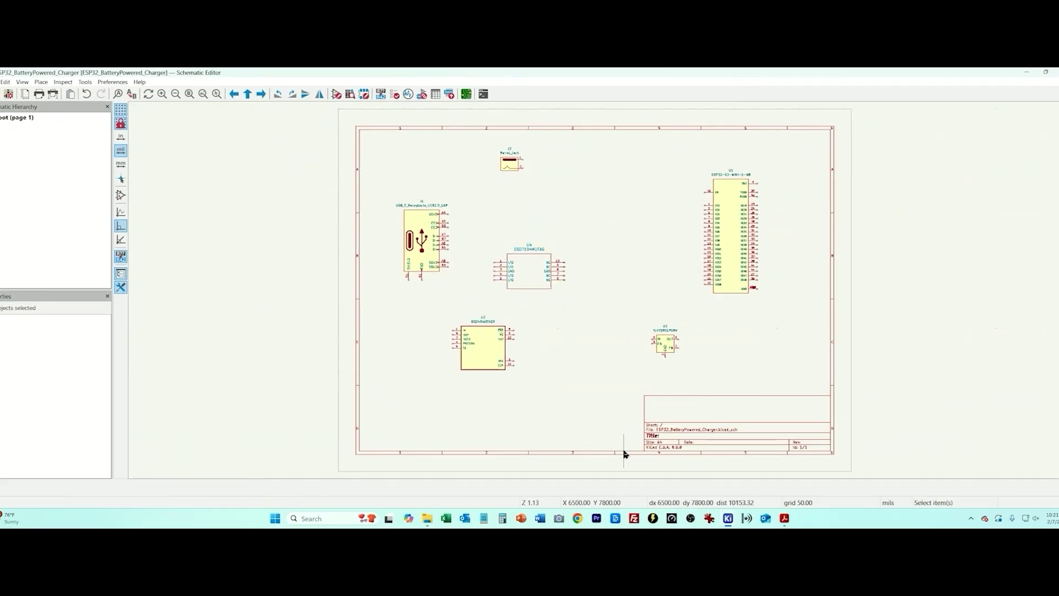
- Find the B2B-PH-K-S battery connector with "JST" and place it below and right of the charger chip
key(a)
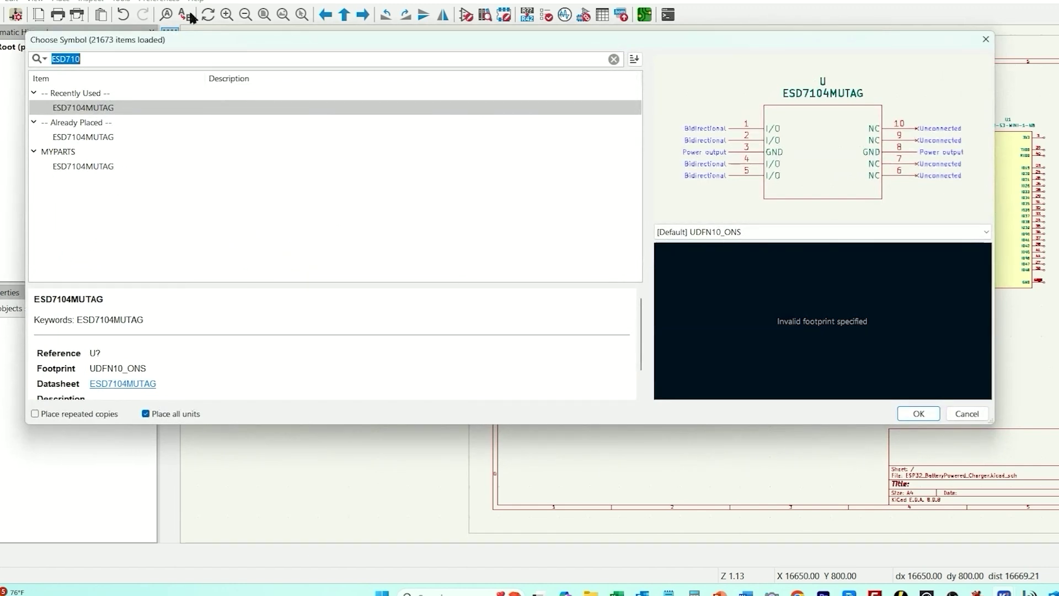
text(JST)
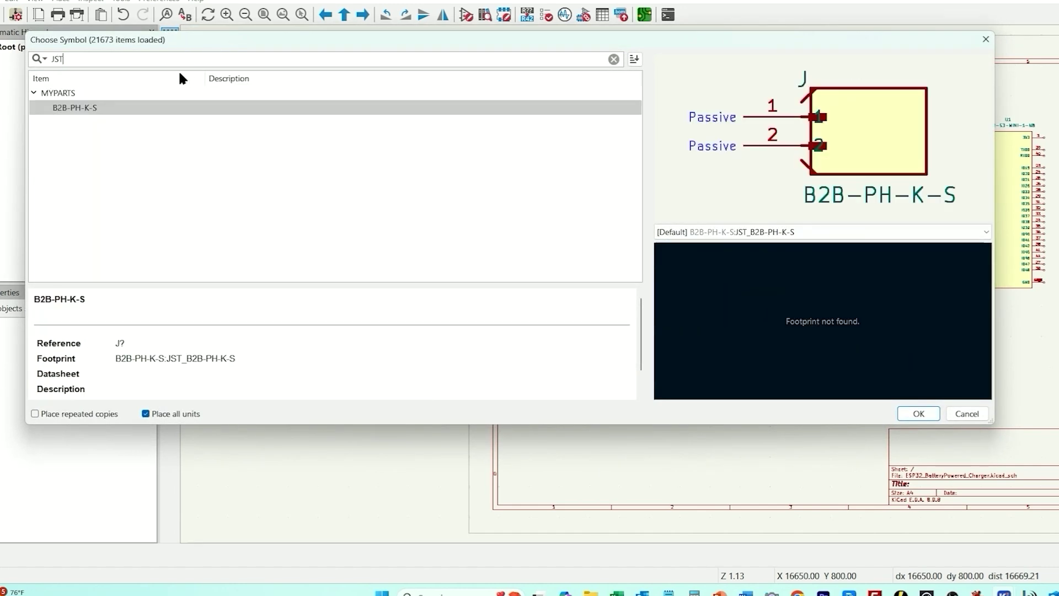
double_click(70, 108)
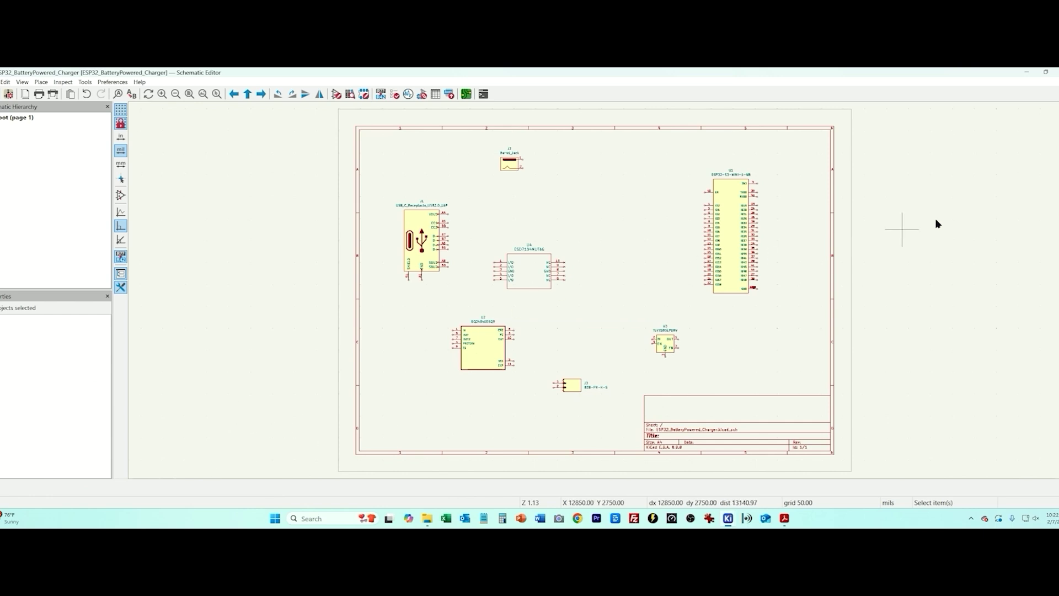
- Find the unpolarized capacitor symbol C with "CAP" and place it between the ESD chip and the ESP32 module
key(a)
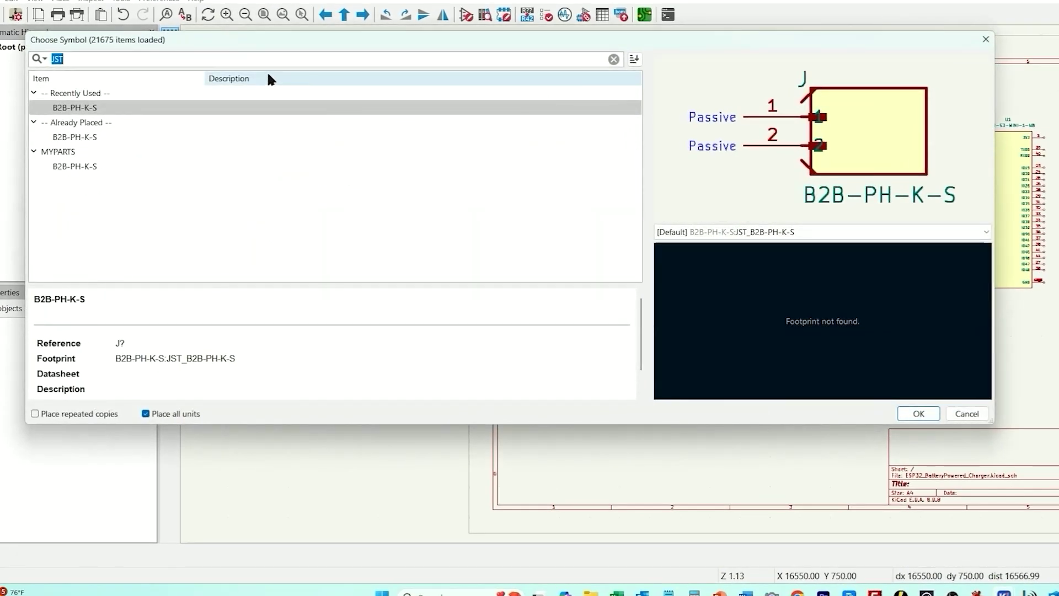
text(CAP)
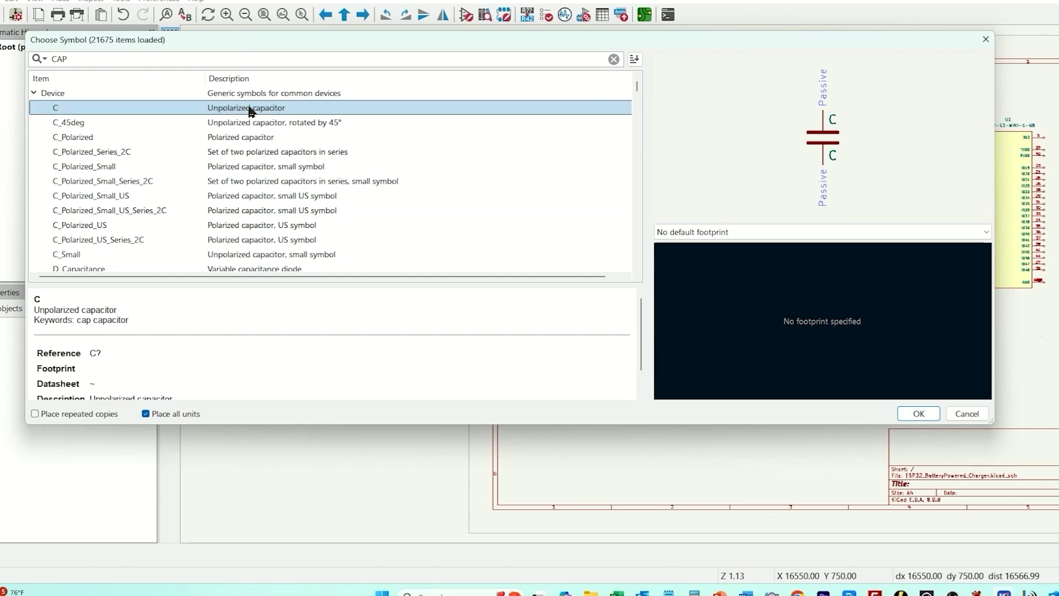
double_click(246, 108)
- Find a footprint for the new capacitor with "CAP 0603" and assign it
double_click(836, 212)
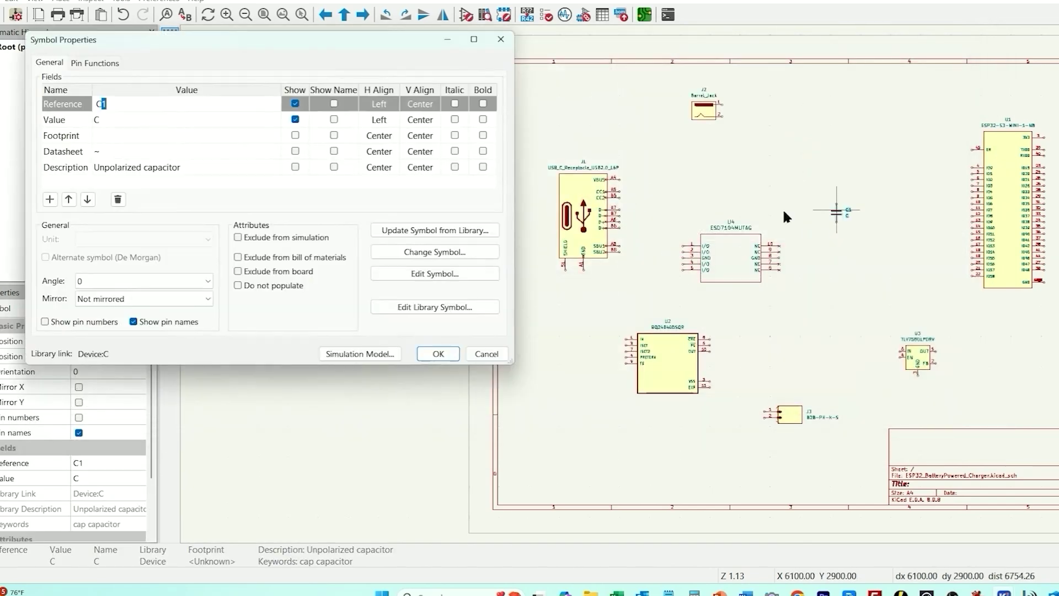
click(171, 136)
click(273, 135)
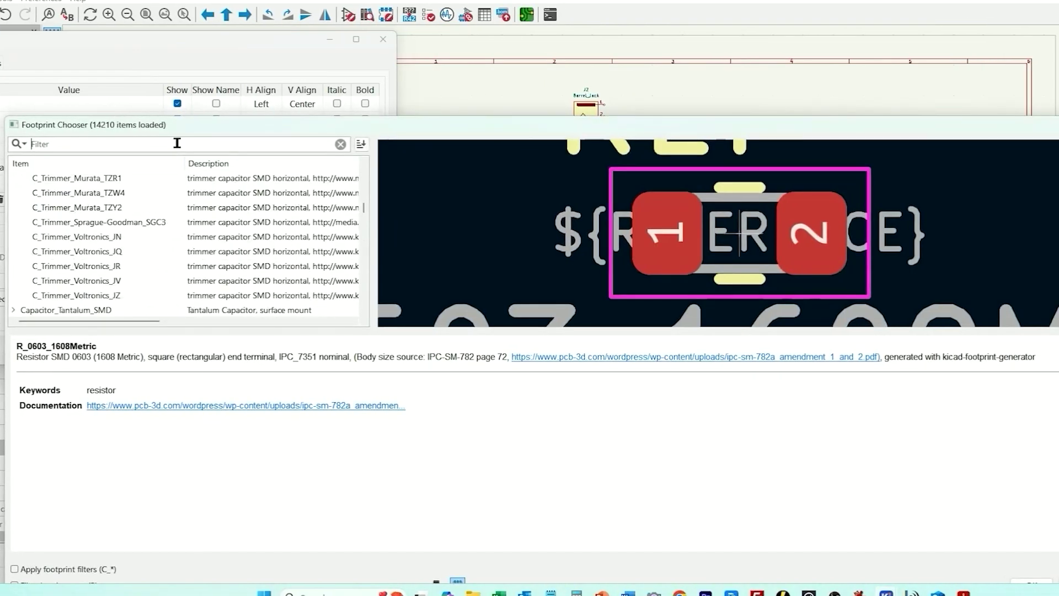
text(CAP 0)
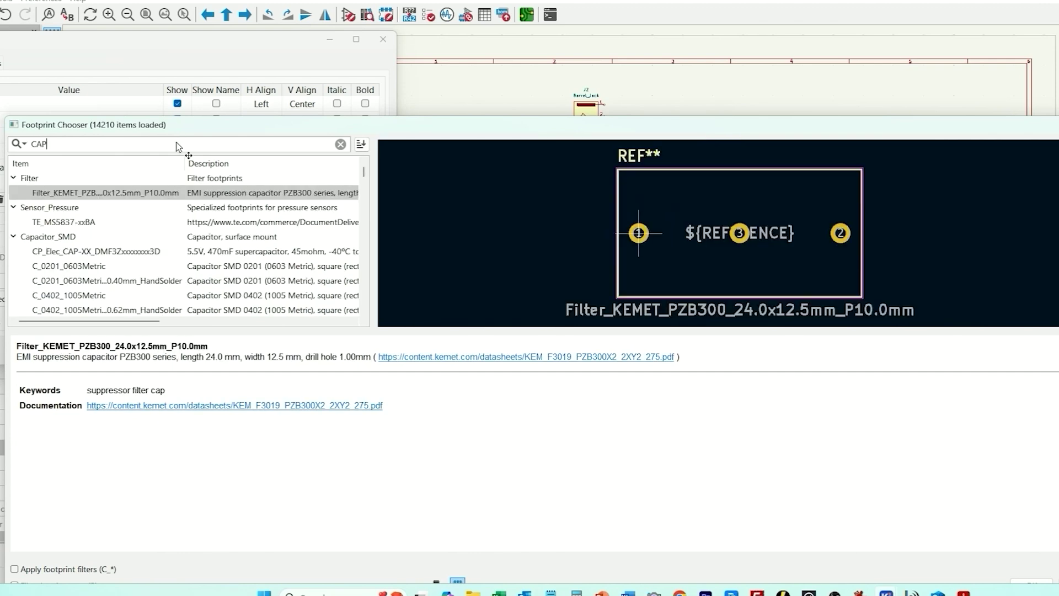
text(603)
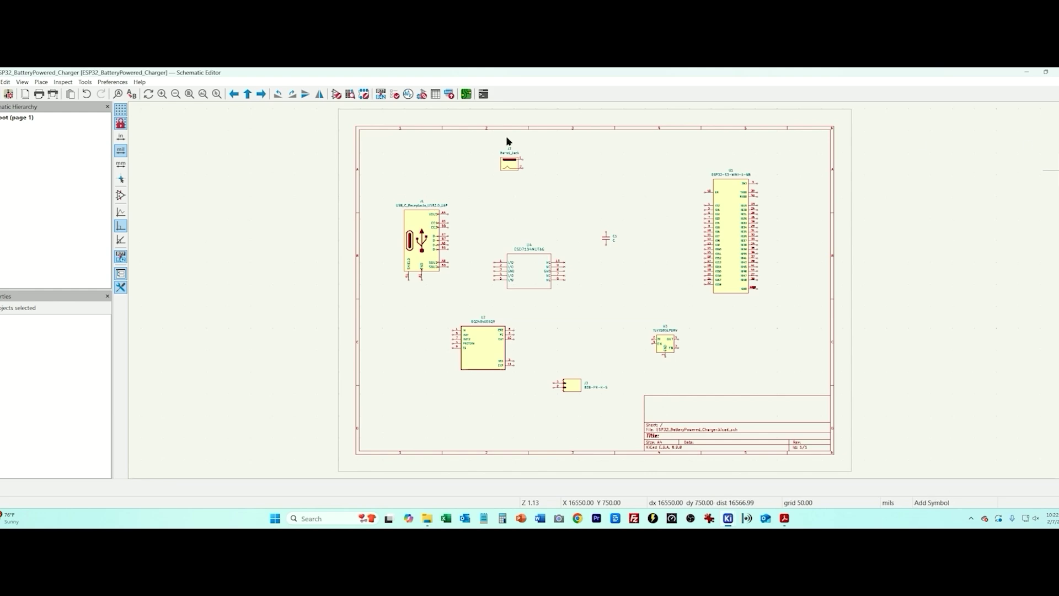
- Find the resistor symbol R with "RES", place it beside the capacitor and assign it the R_0603_1608Metric footprint
click(506, 135)
text(RES)
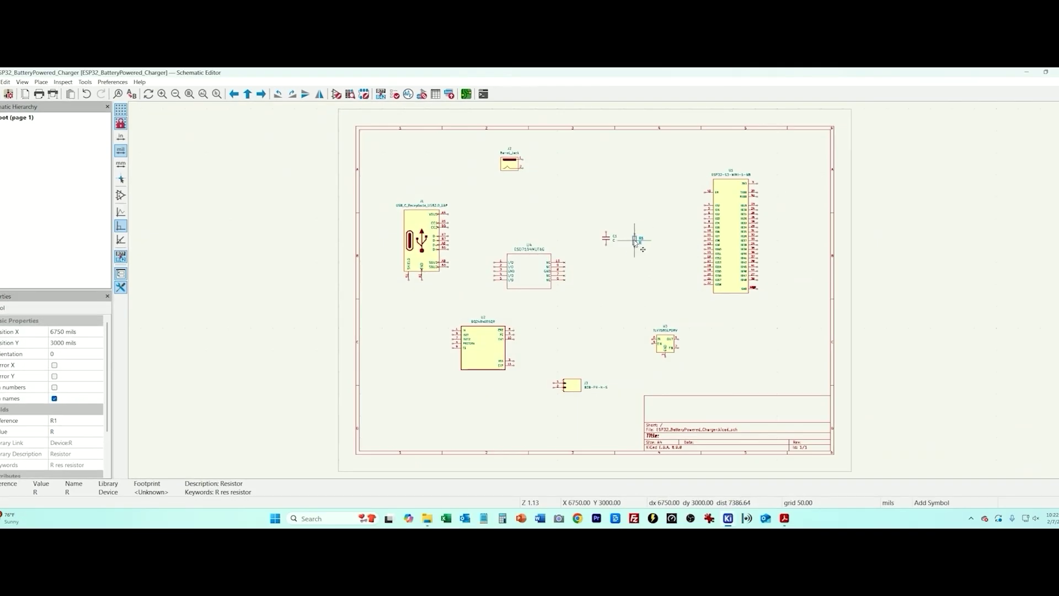
key(e)
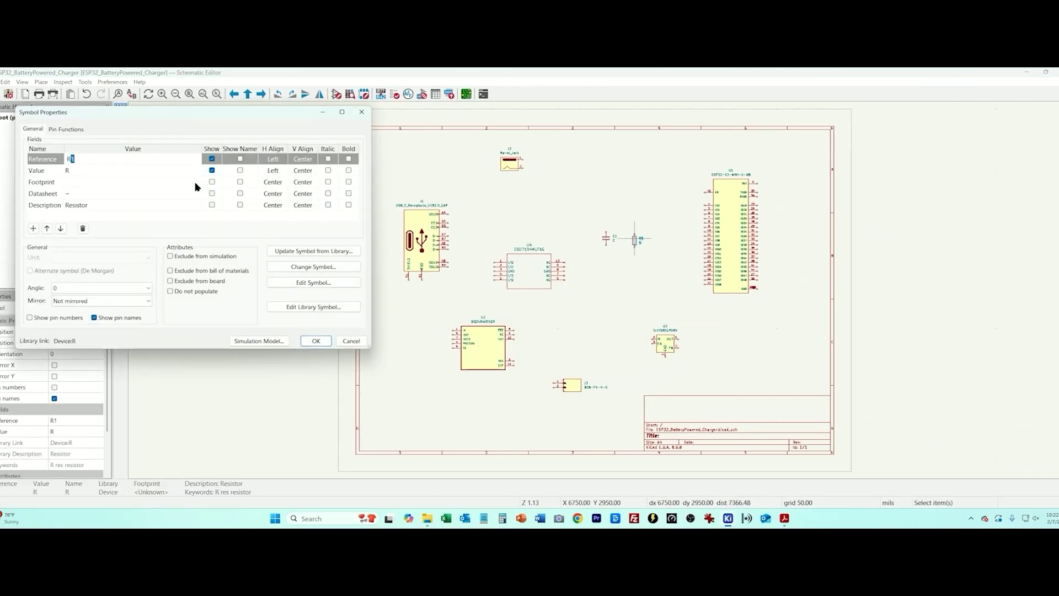
click(197, 183)
click(197, 183)
text(RES 060)
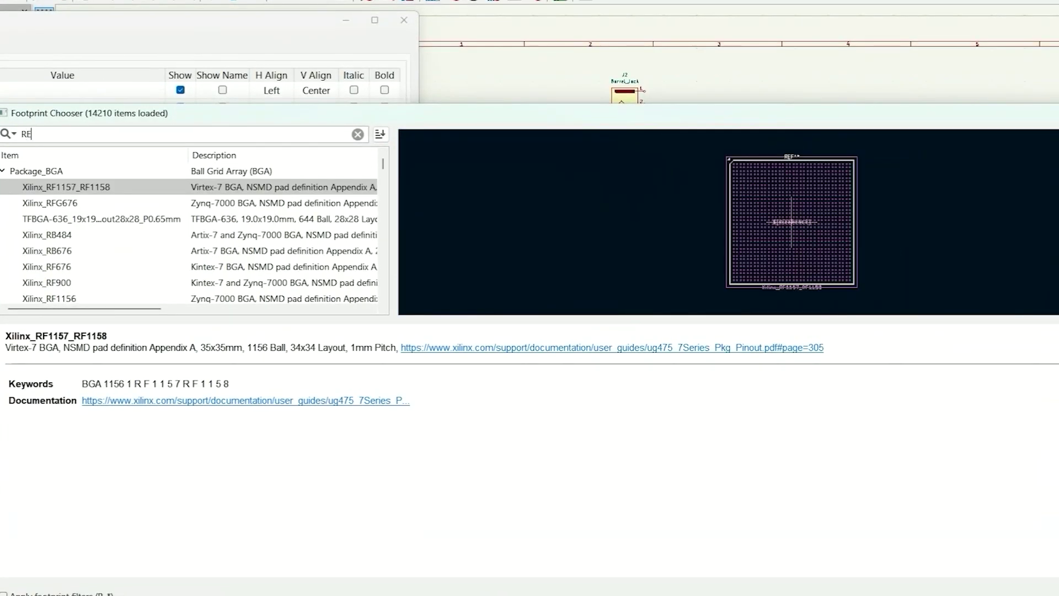
text(3)
double_click(99, 189)
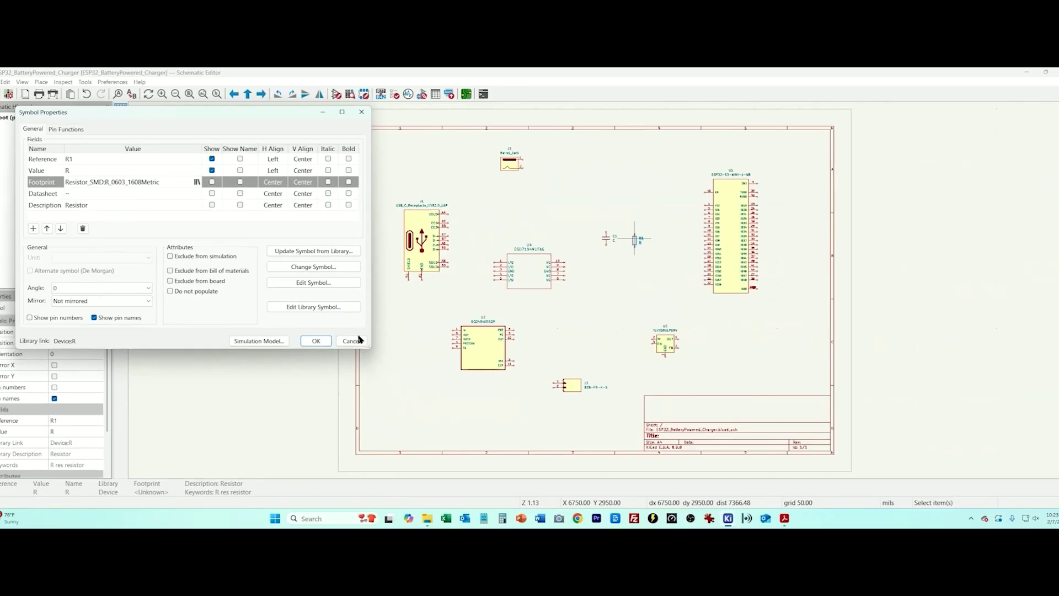
click(335, 361)
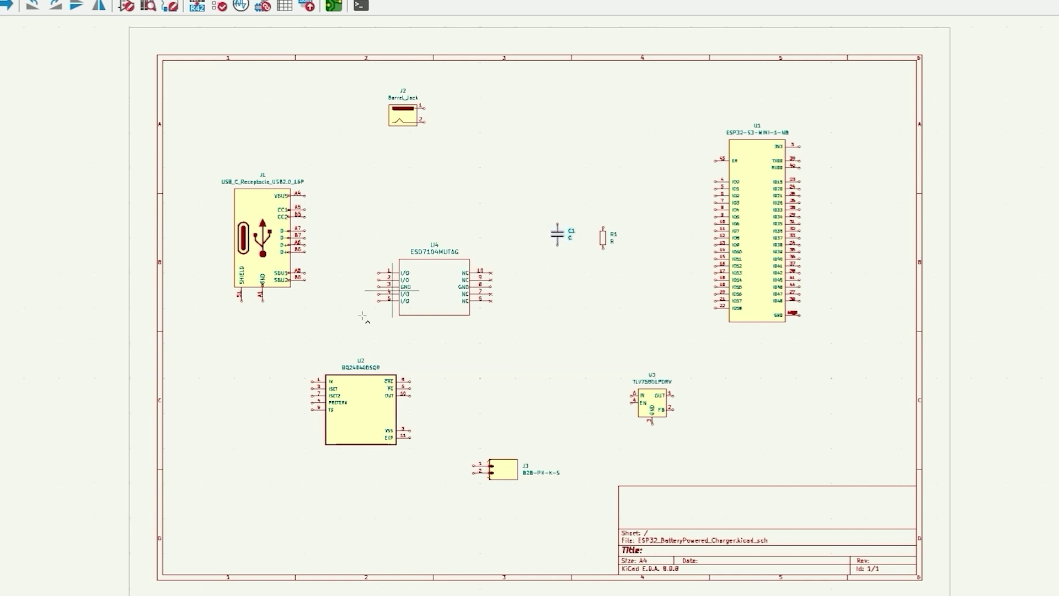
- Move the capacitor left of the charger chip and duplicate it right of the charger, on both sides of the regulator and beside the barrel jack
drag(554, 235, 236, 396)
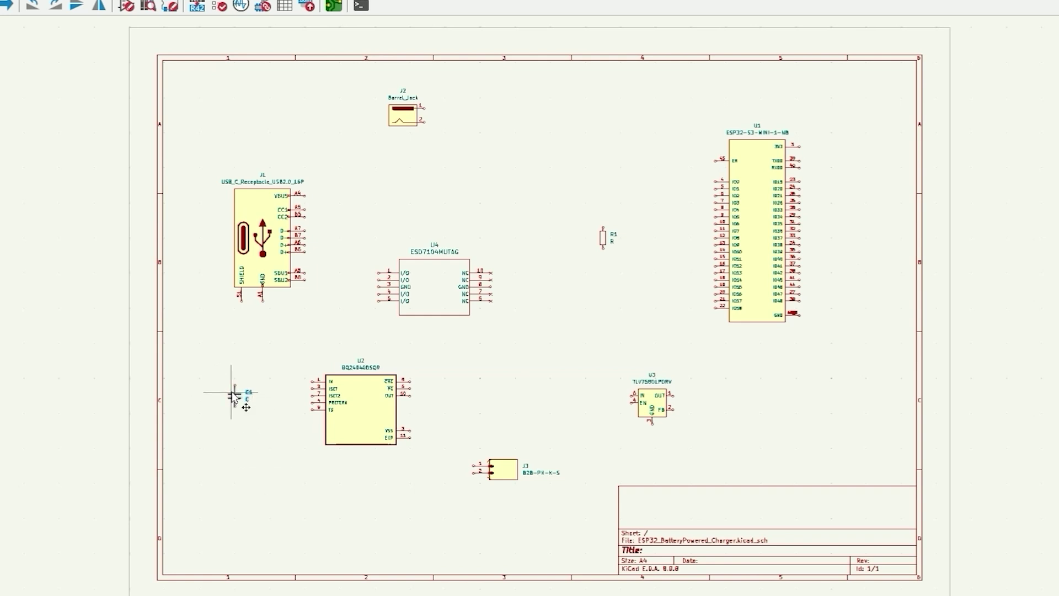
key(ctrl+d)
click(448, 402)
key(ctrl+d)
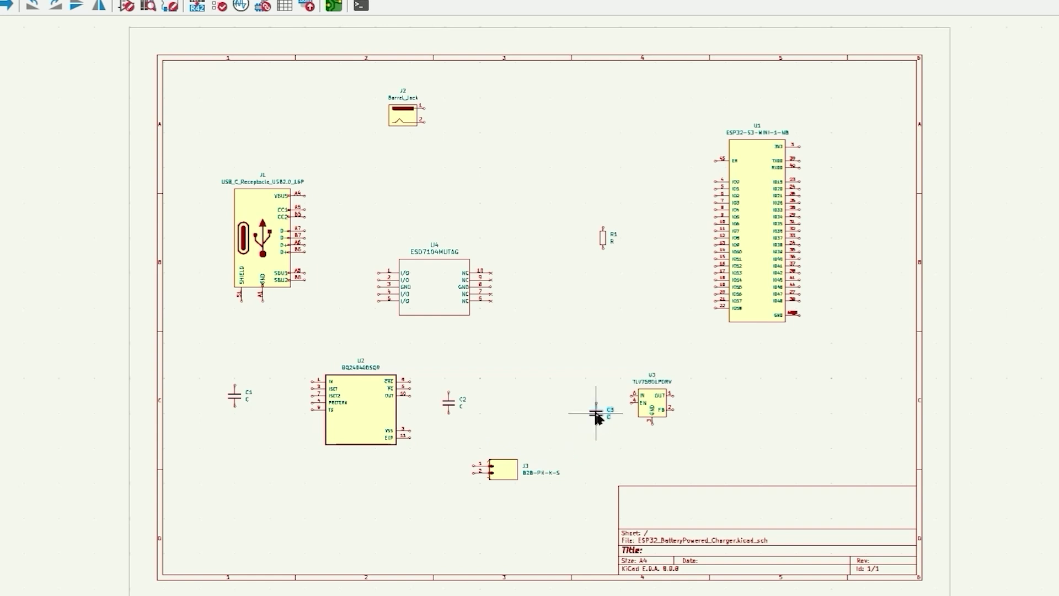
click(596, 414)
key(ctrl+d)
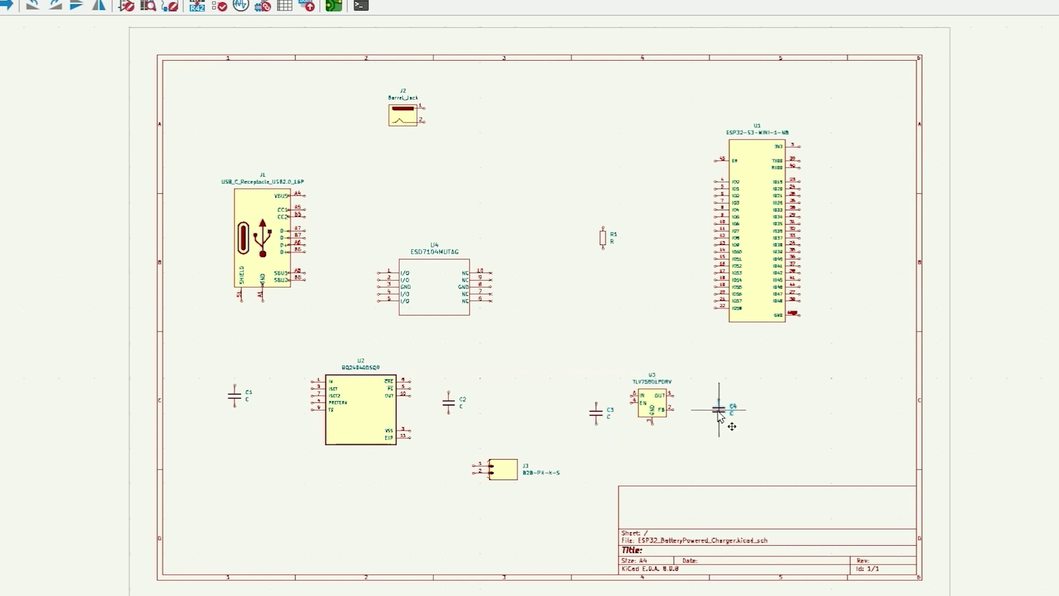
click(718, 413)
key(ctrl+d)
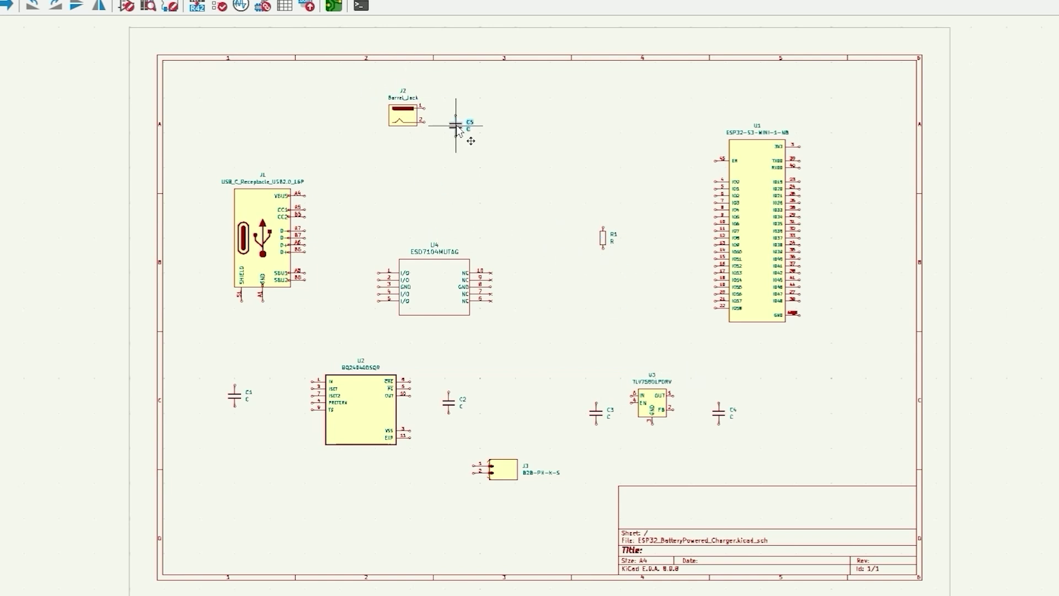
click(456, 126)
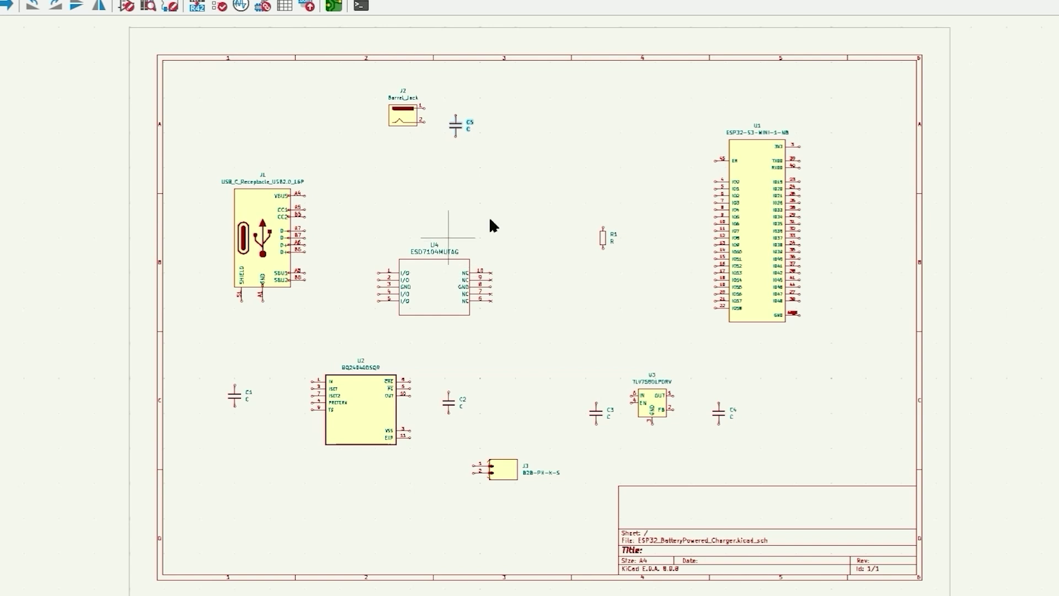
- Duplicate the capacitor four more times, placing two copies right of the ESP32 module and two left of it
click(718, 416)
key(ctrl+d)
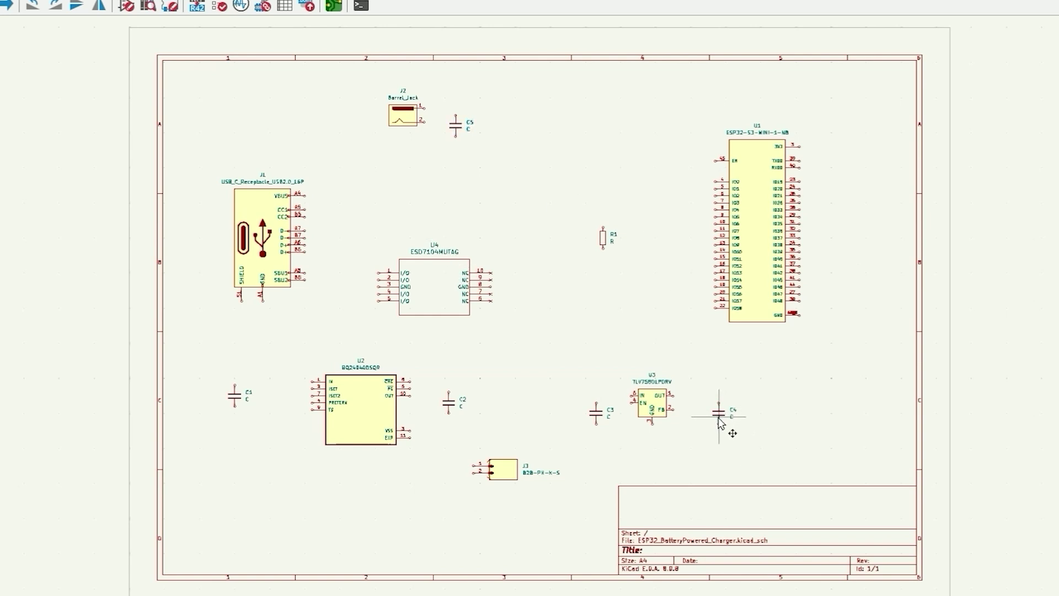
click(835, 171)
key(ctrl+d)
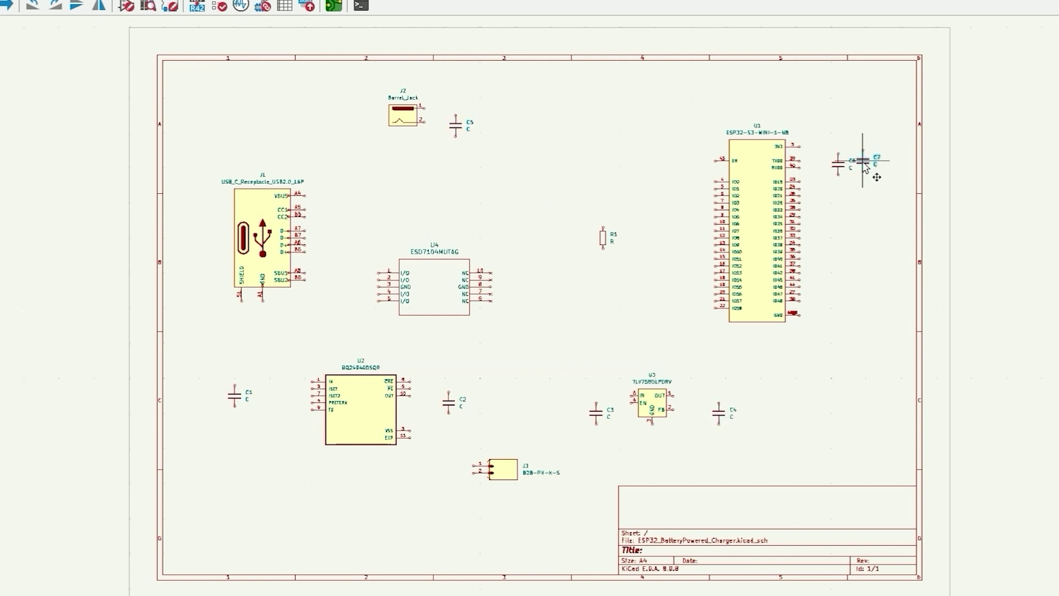
click(877, 170)
key(ctrl+d)
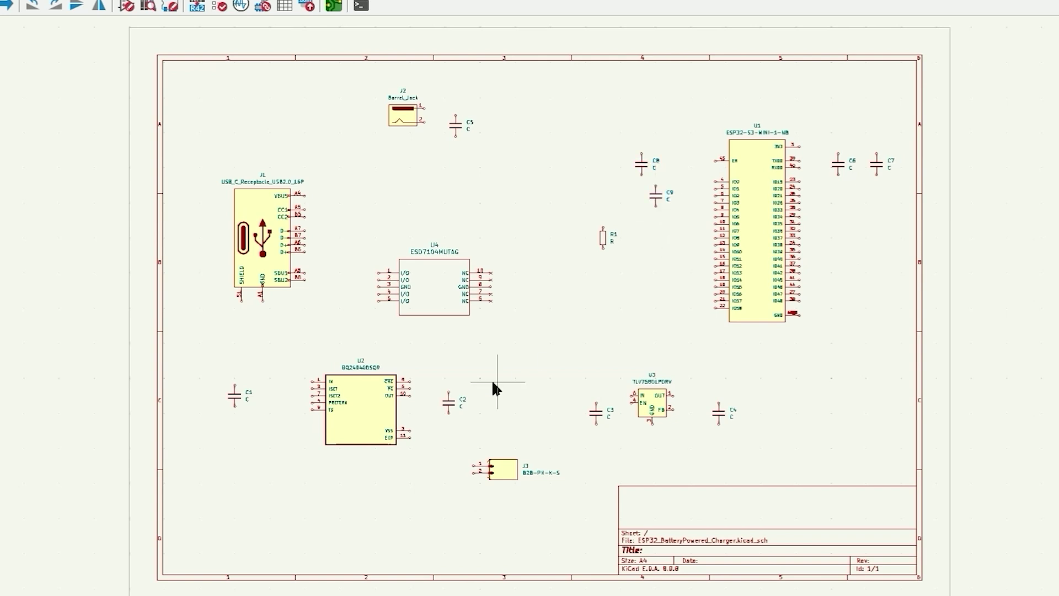
- Duplicate the resistor to place two right of the regulator, one left of the charger, two beside C2 and one right of C4
click(603, 246)
click(696, 411)
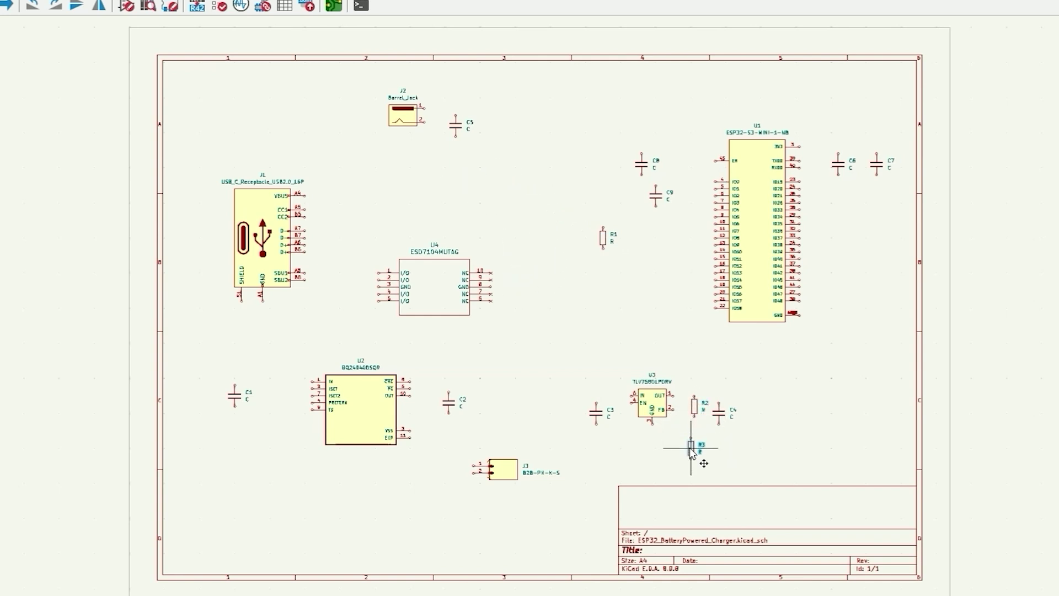
click(695, 447)
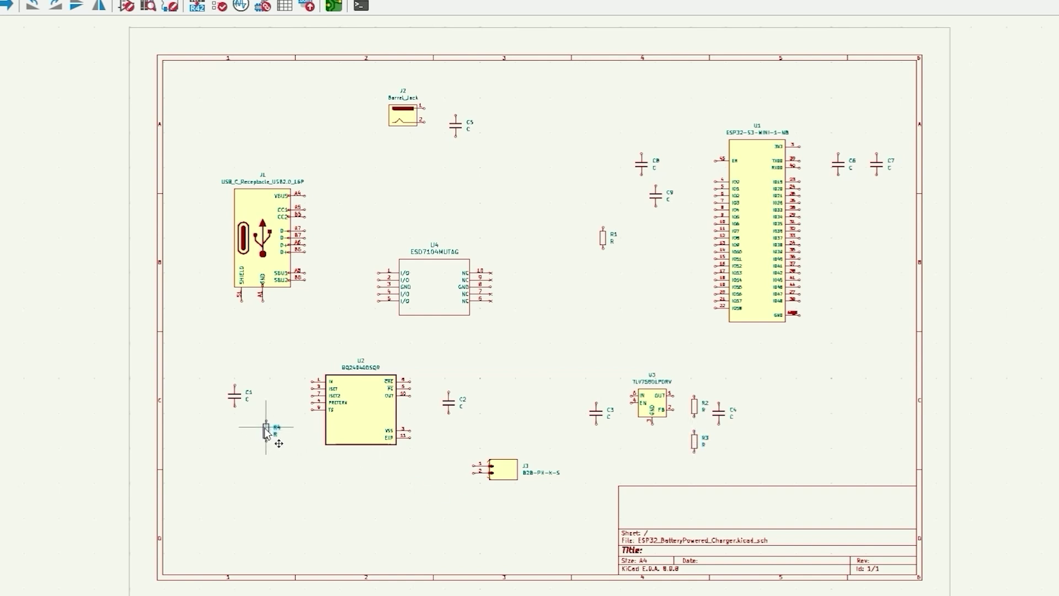
click(266, 428)
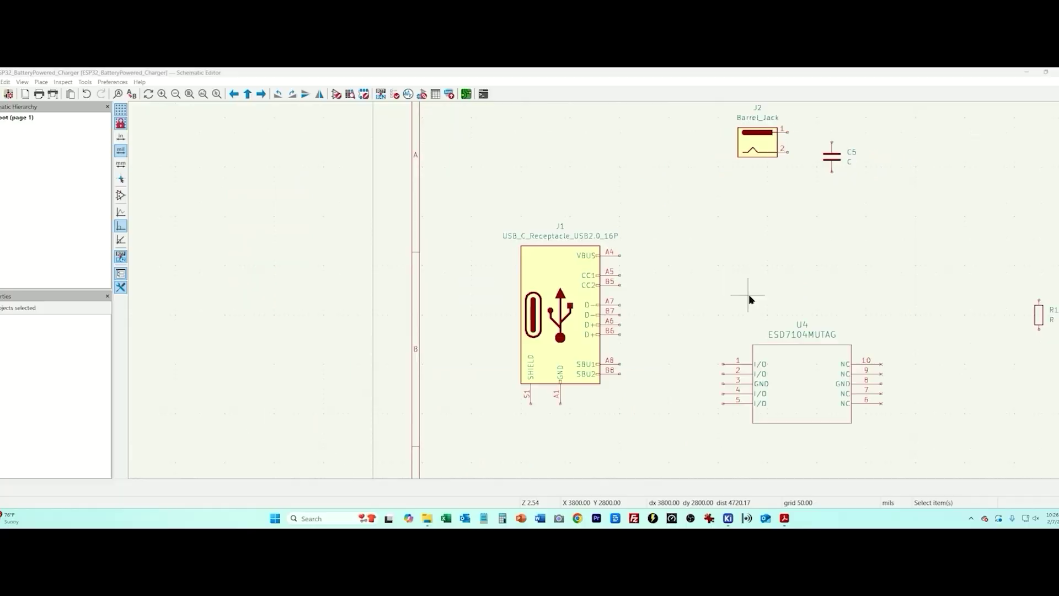
- Find the LED symbol with "LED" and place one below the charger chip
middle_drag(747, 294, 694, 258)
click(190, 94)
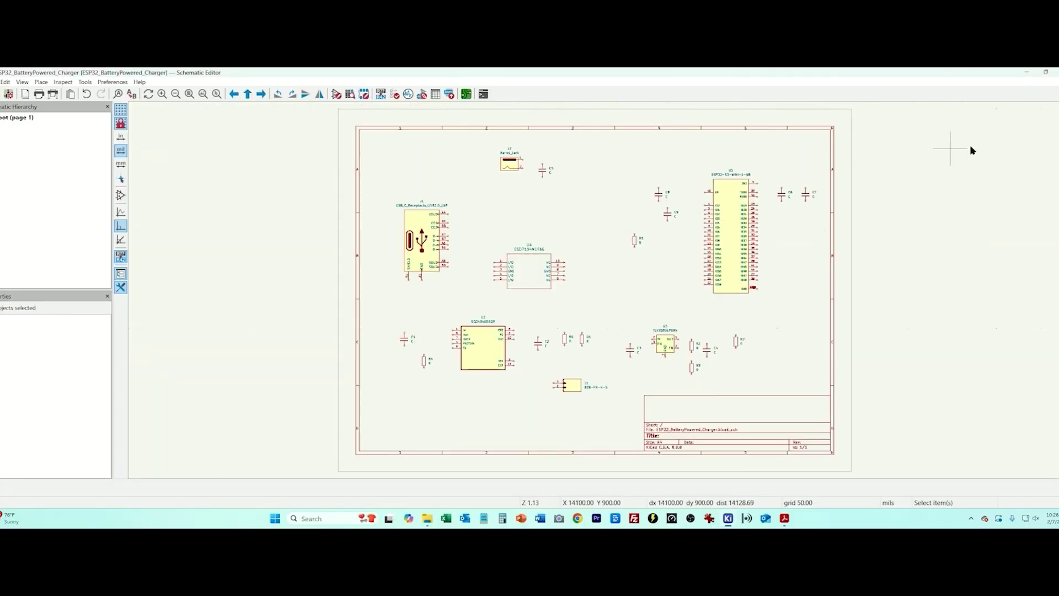
click(473, 208)
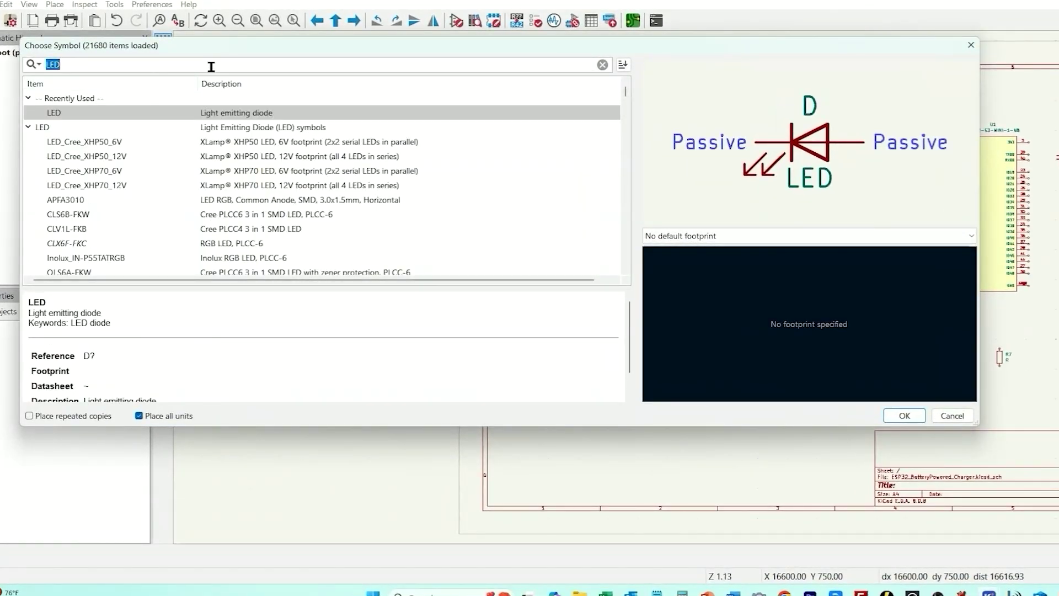
click(212, 66)
double_click(198, 113)
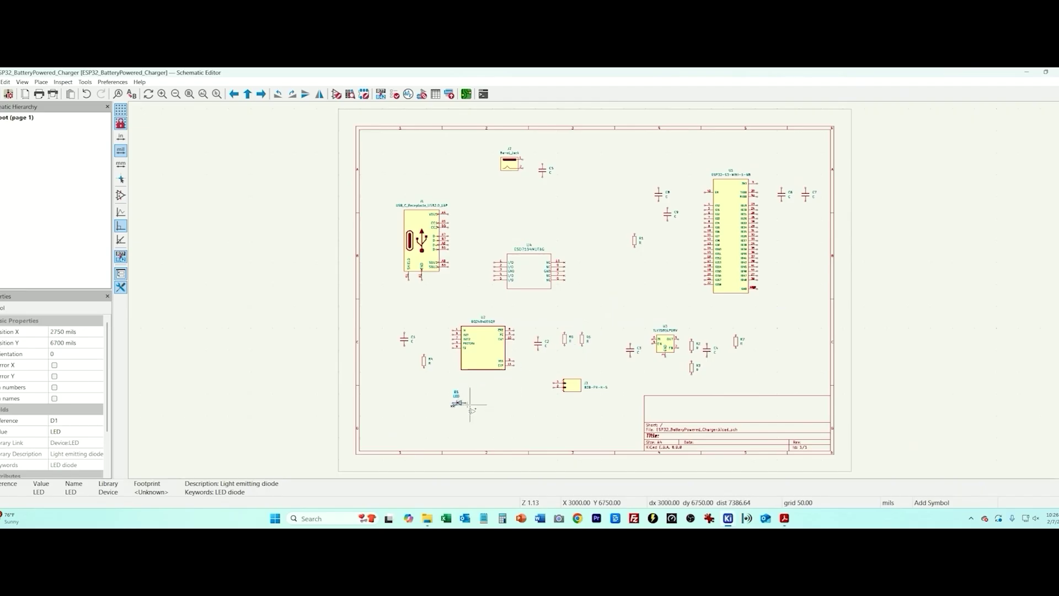
key(Escape)
- Assign the LED_0603_1608Metric footprint to the LED using "LED 0603", and arrange it and two copies upright below resistors R5, R6 and R7
double_click(459, 403)
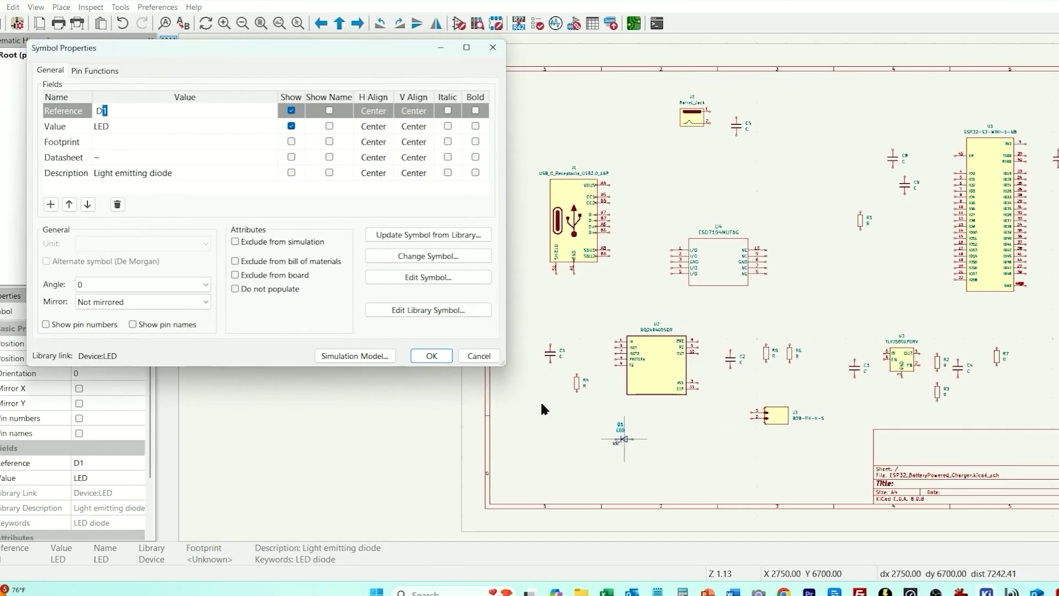
click(165, 143)
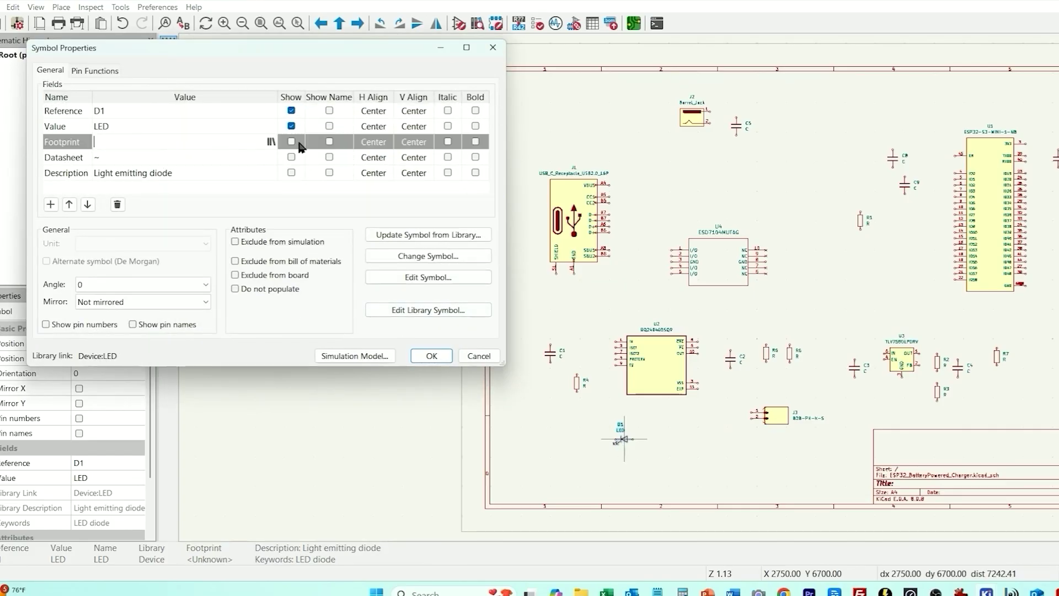
click(270, 144)
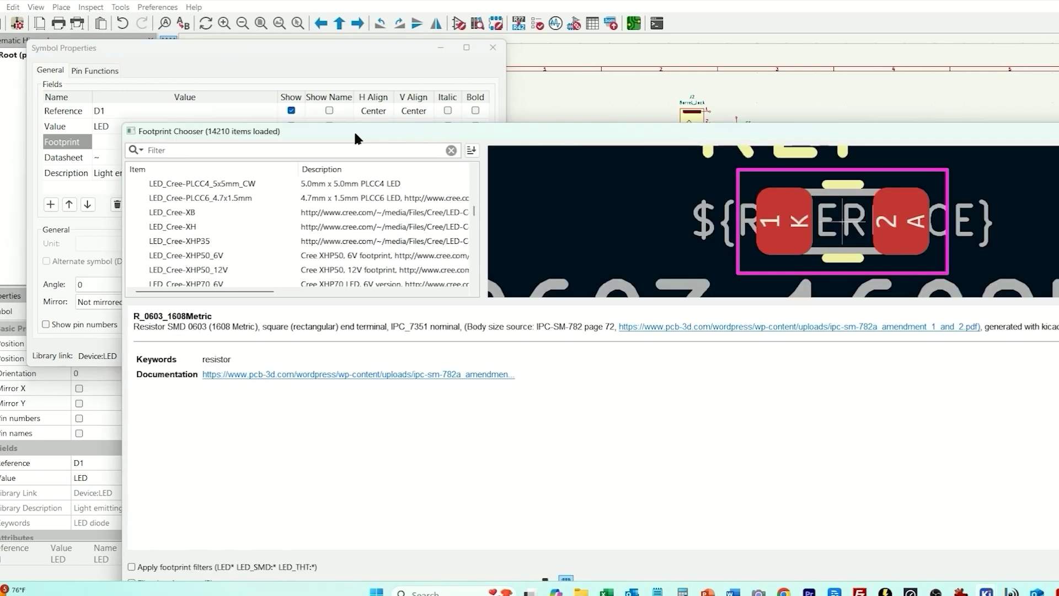
text(LED 0603)
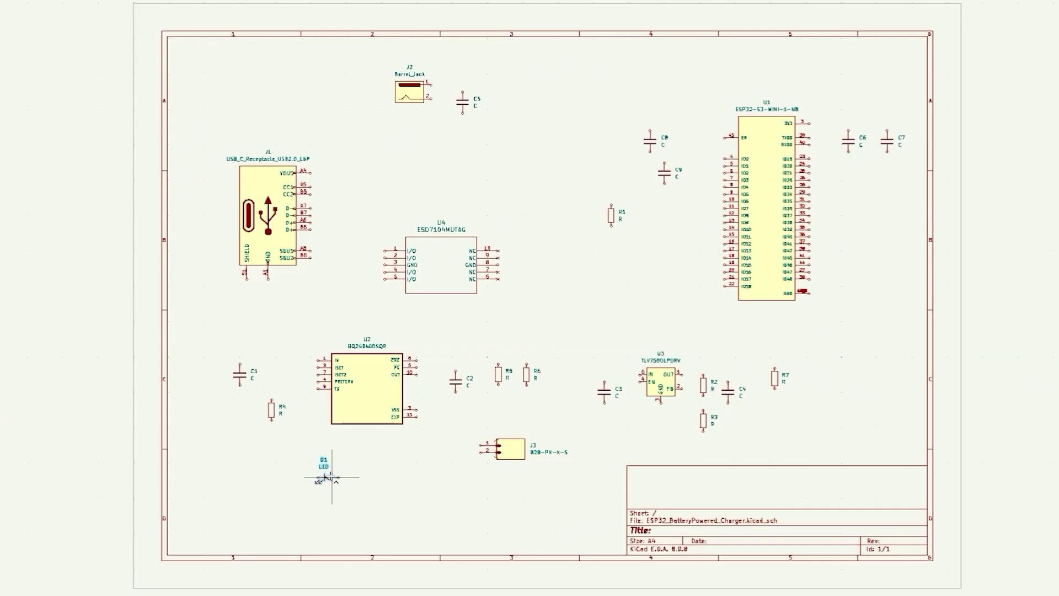
click(540, 421)
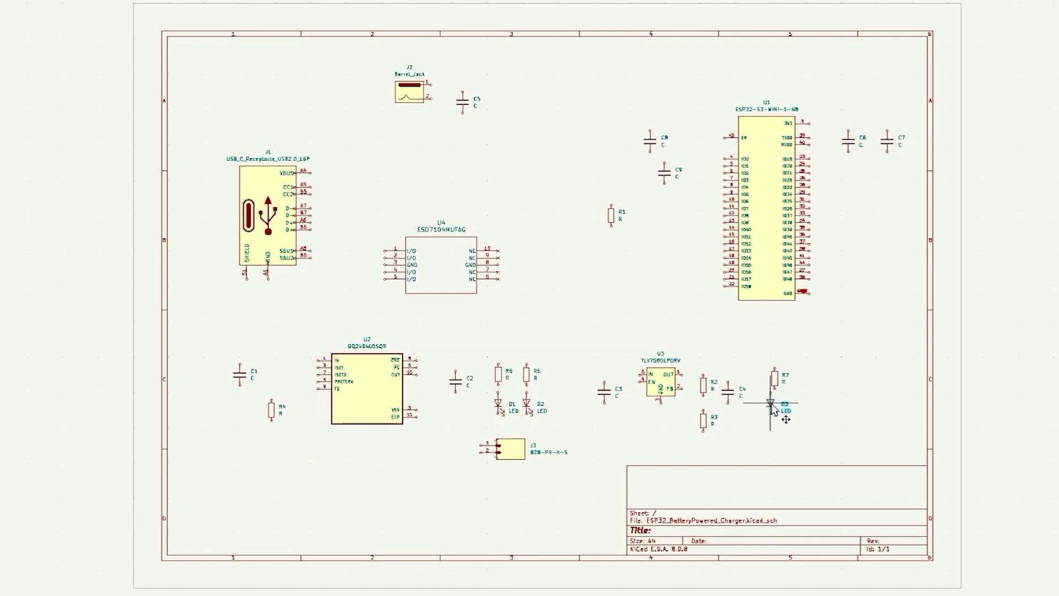
click(789, 425)
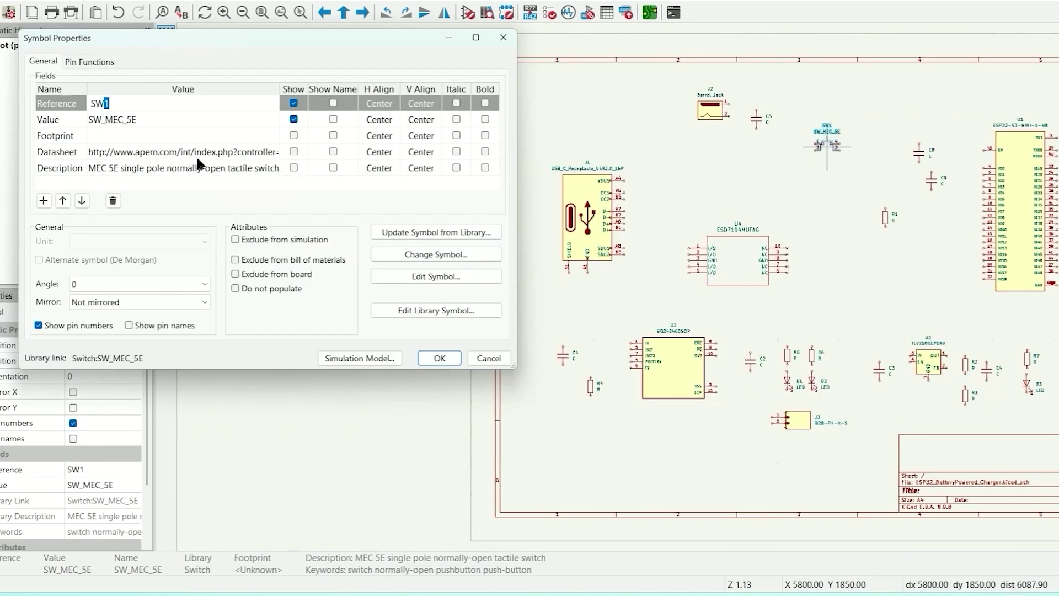
- Place the SW_MEC_5E tactile switch right of the barrel jack's capacitor and find its footprint with "PTS810"
click(170, 137)
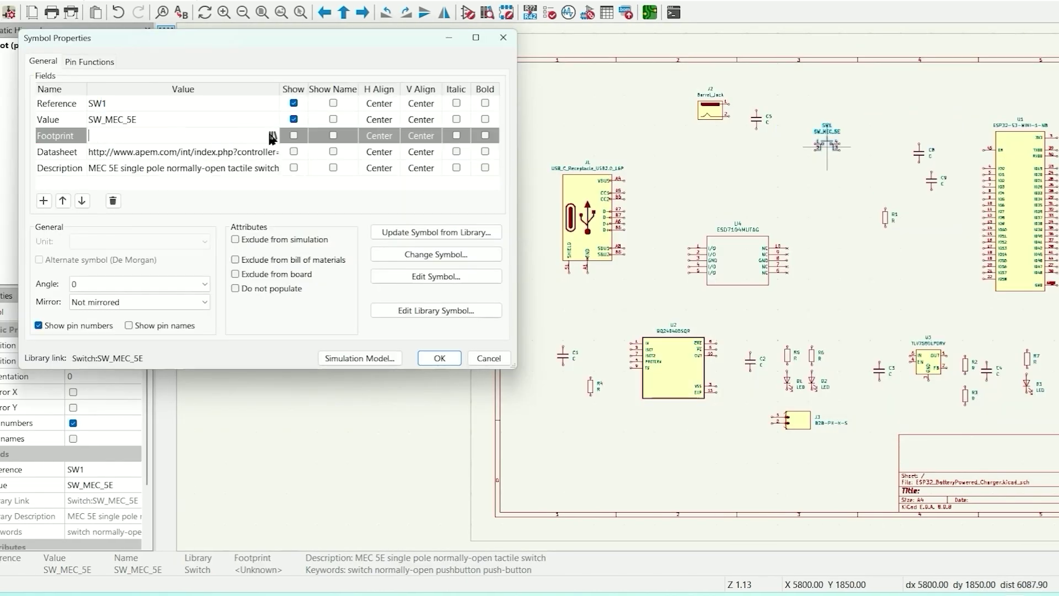
click(271, 136)
text(PTS8)
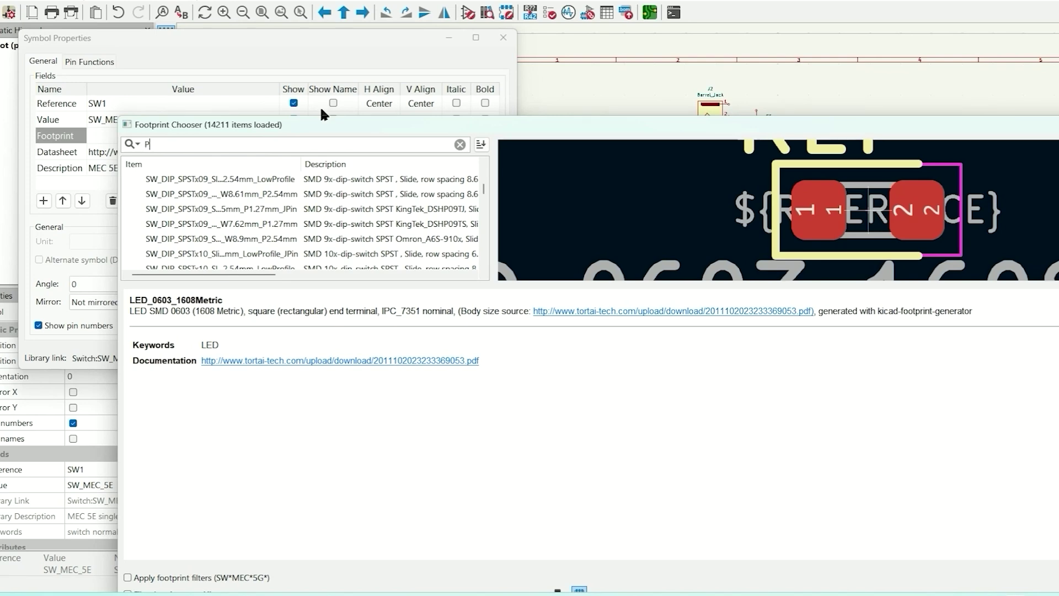
text(10)
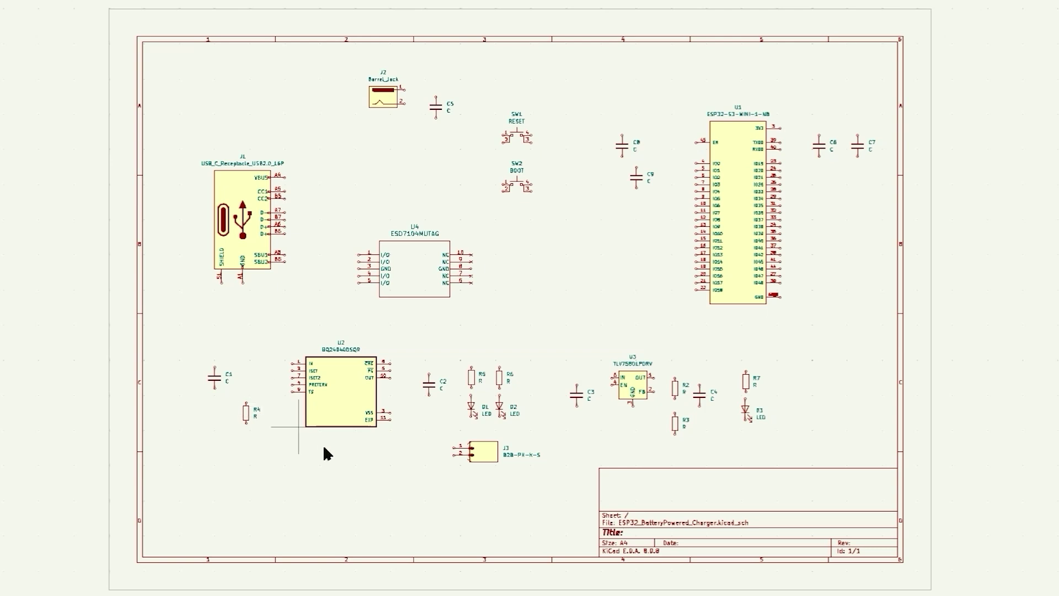
- Open the BQ24040.pdf datasheet to check the connections of the battery charger circuit
scroll(338, 463, up, 3)
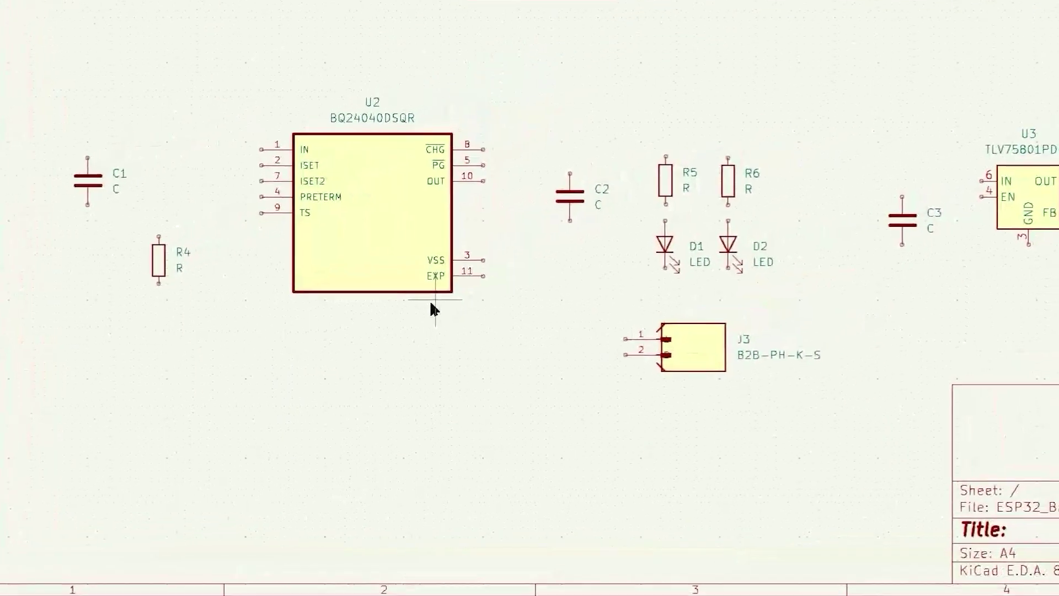
mouse_move(821, 595)
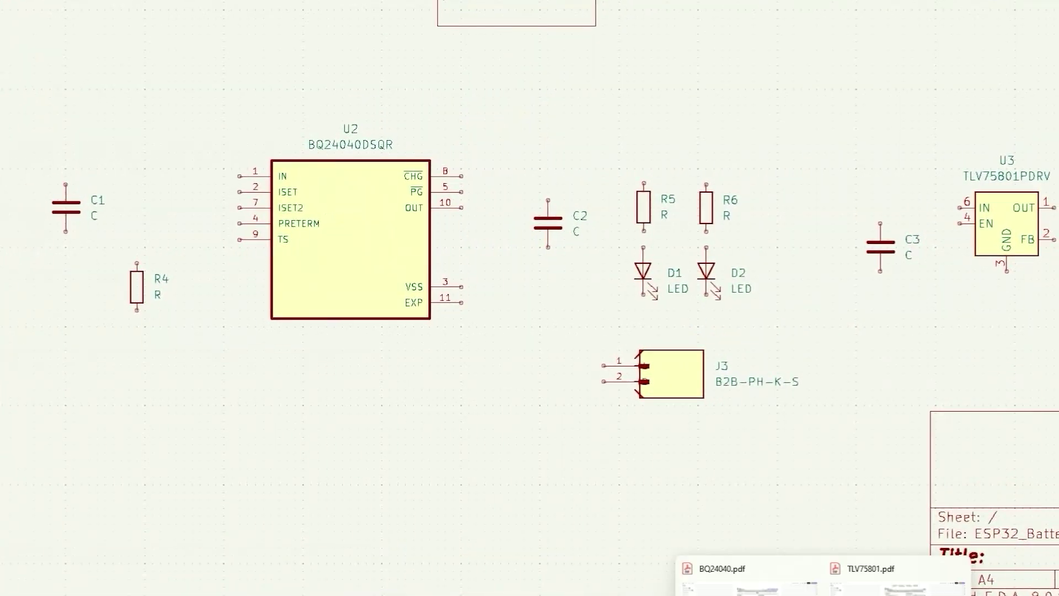
click(744, 574)
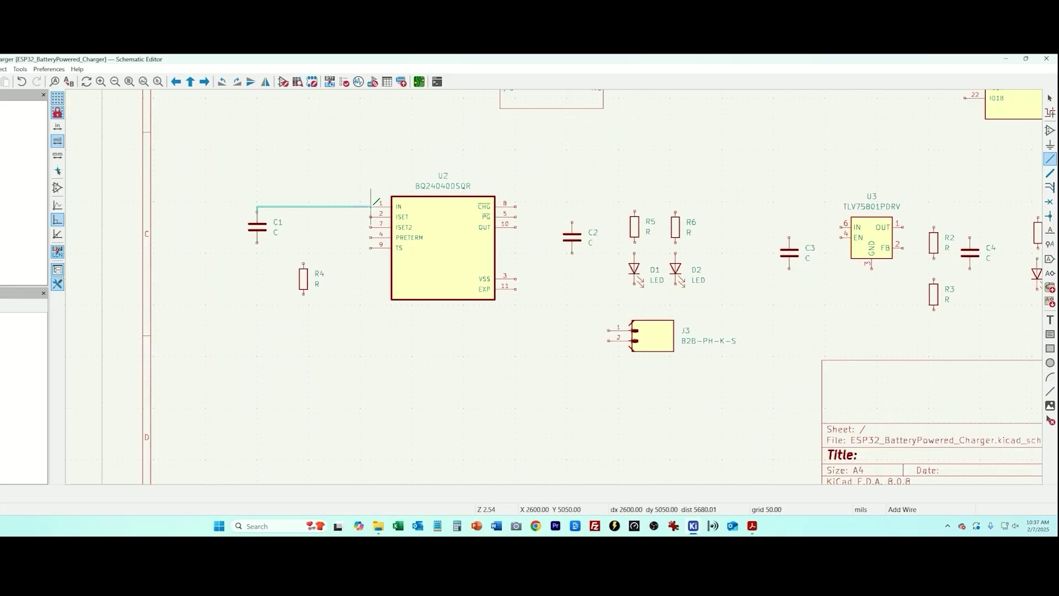
- Wire C1 between the charger's IN pin and ground, and connect the upper end of R4 to the ISET pin
click(371, 207)
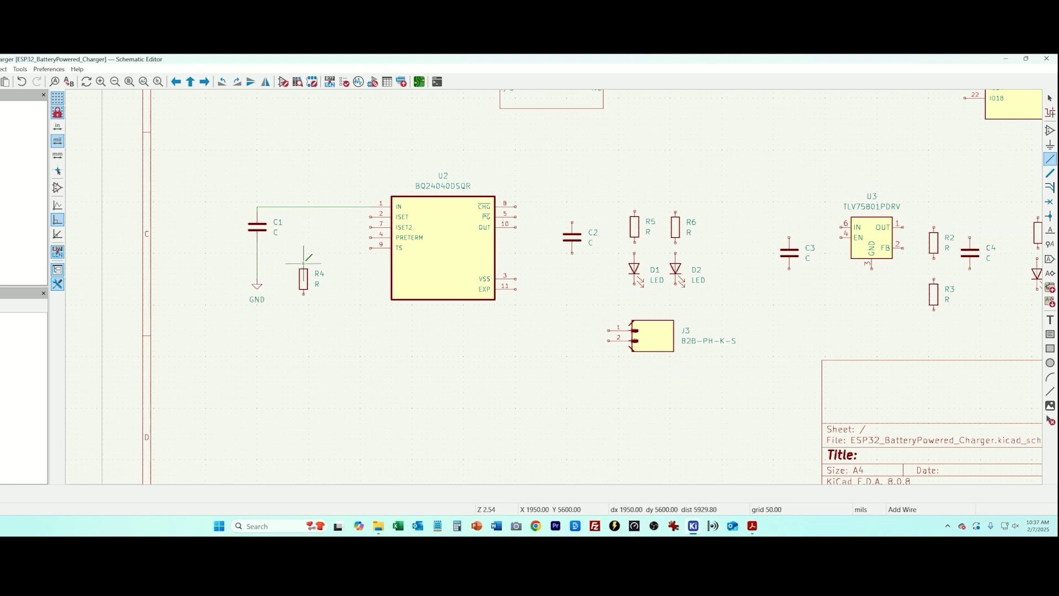
click(303, 264)
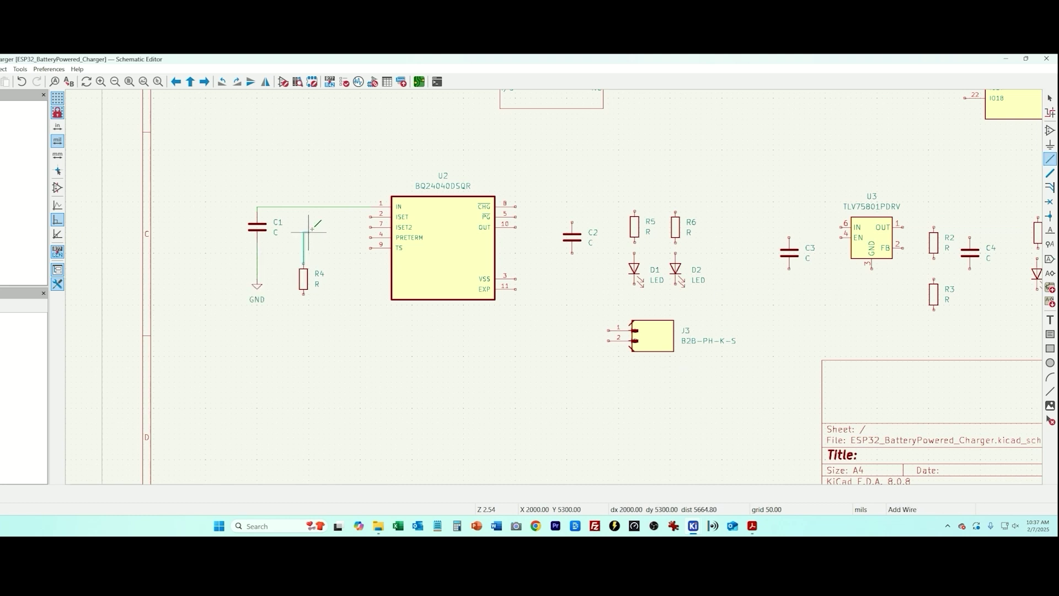
click(372, 217)
- Set the value of resistor R4 to 540
double_click(302, 278)
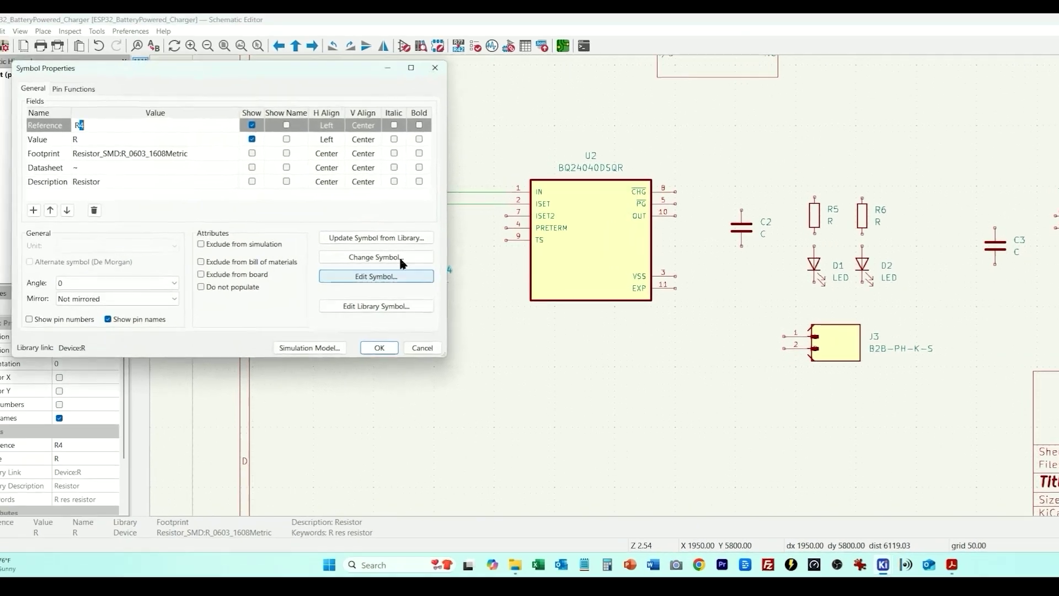
click(98, 136)
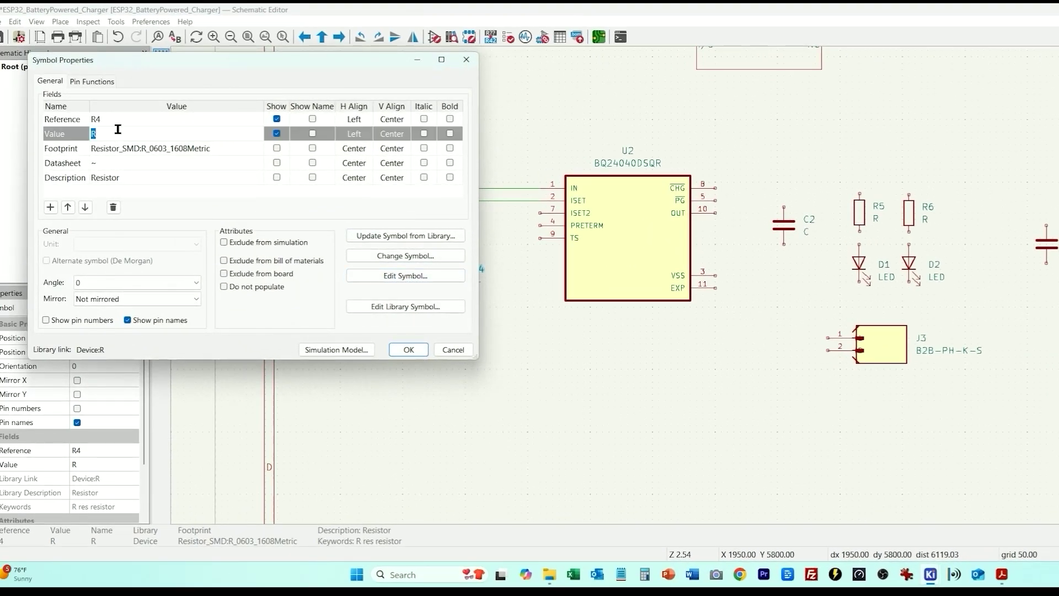
key(Return)
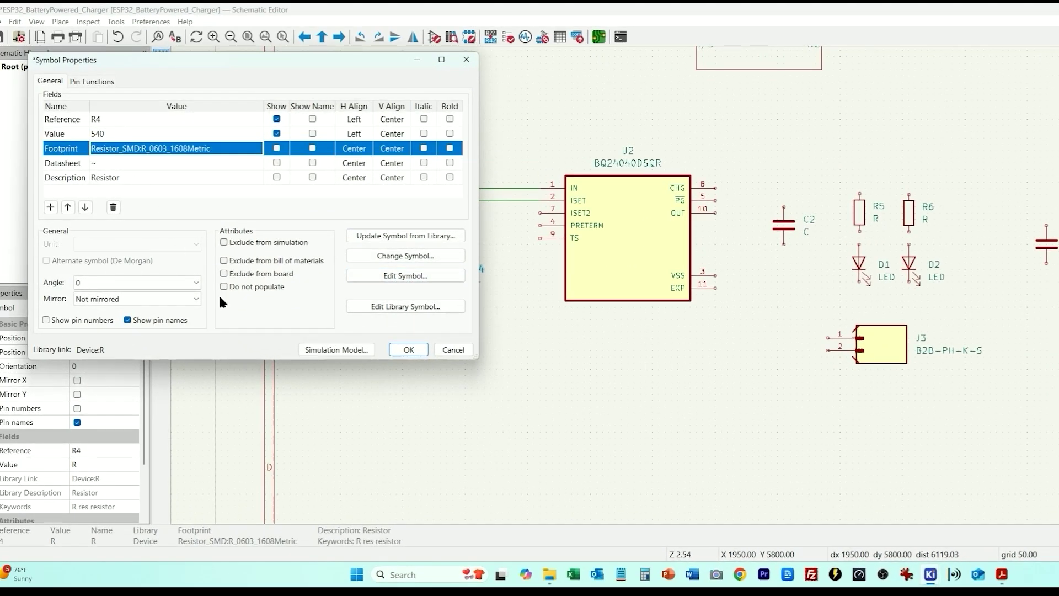
click(425, 349)
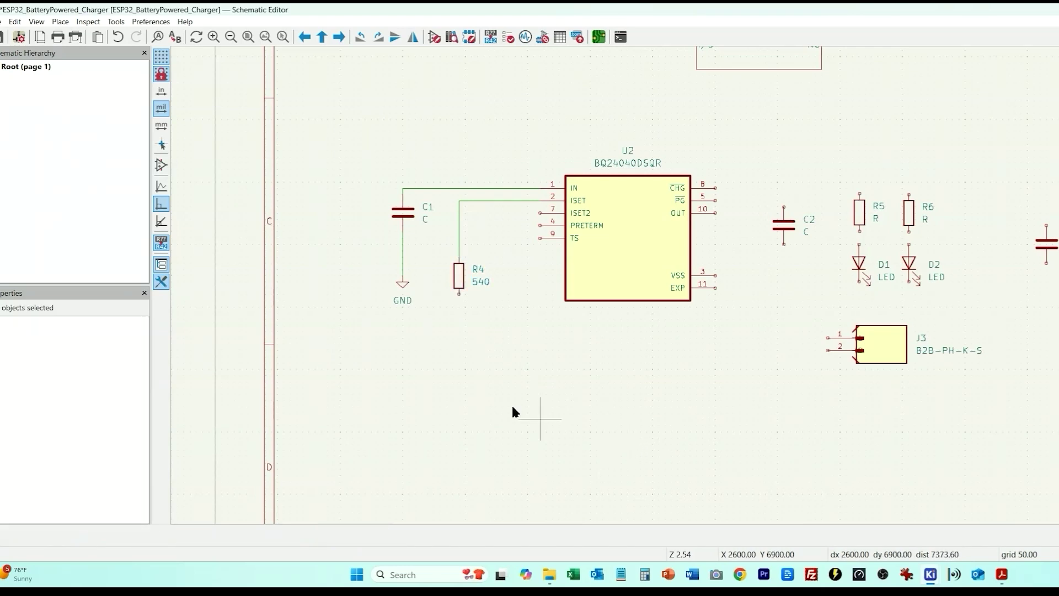
- Consult the charger datasheet for the input capacitor, and set the value of C1 to 1uF
click(406, 220)
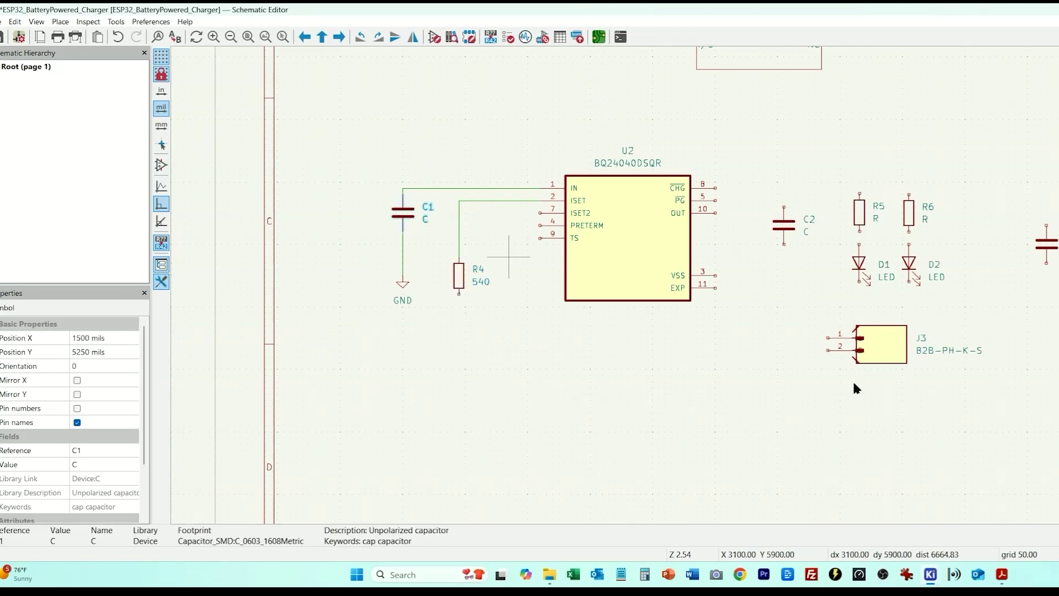
mouse_move(1001, 575)
click(954, 542)
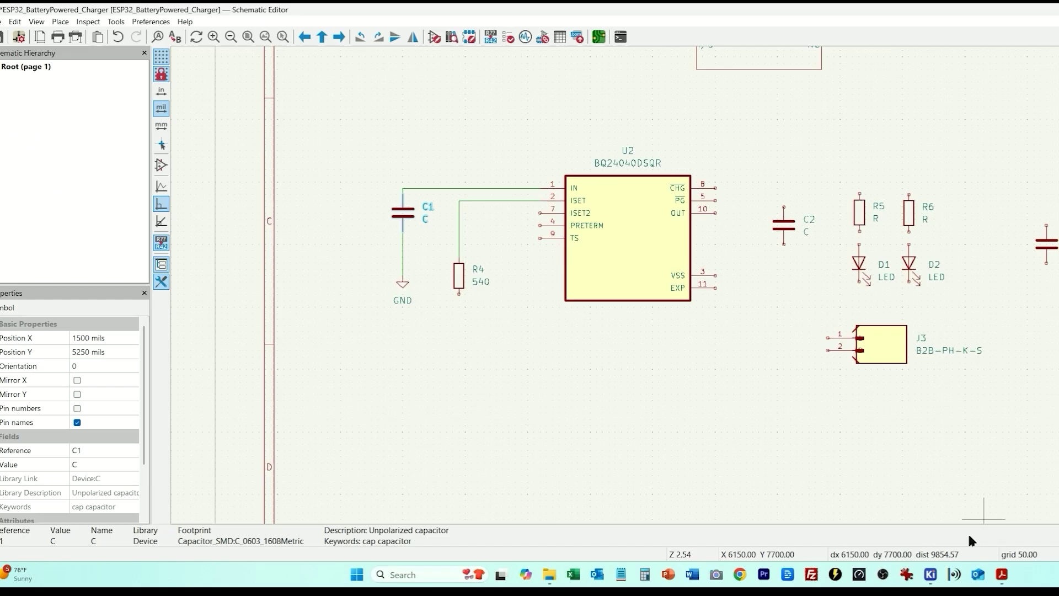
double_click(398, 203)
click(125, 130)
text(1uF)
key(Return)
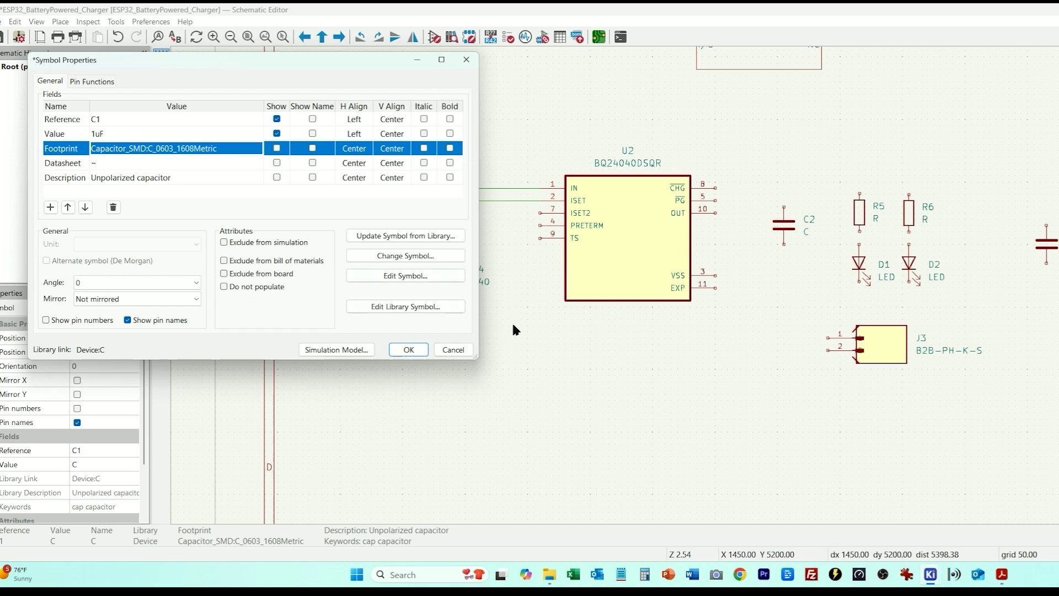
click(408, 349)
- Wire the charger's VSS and EXP pins to ground, and connect ISET2 to the grounded end of R4
click(739, 287)
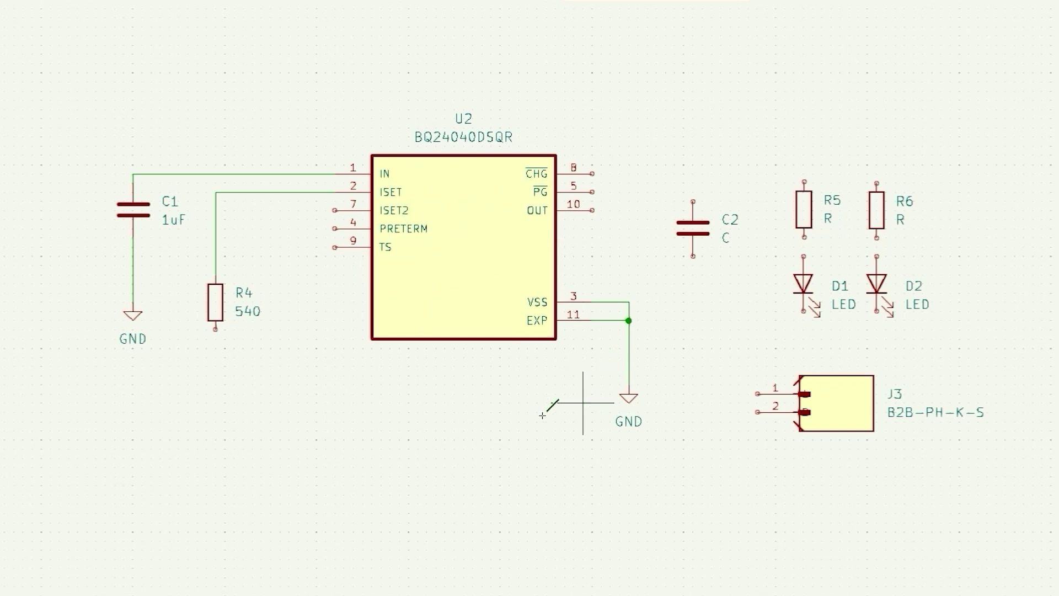
click(334, 210)
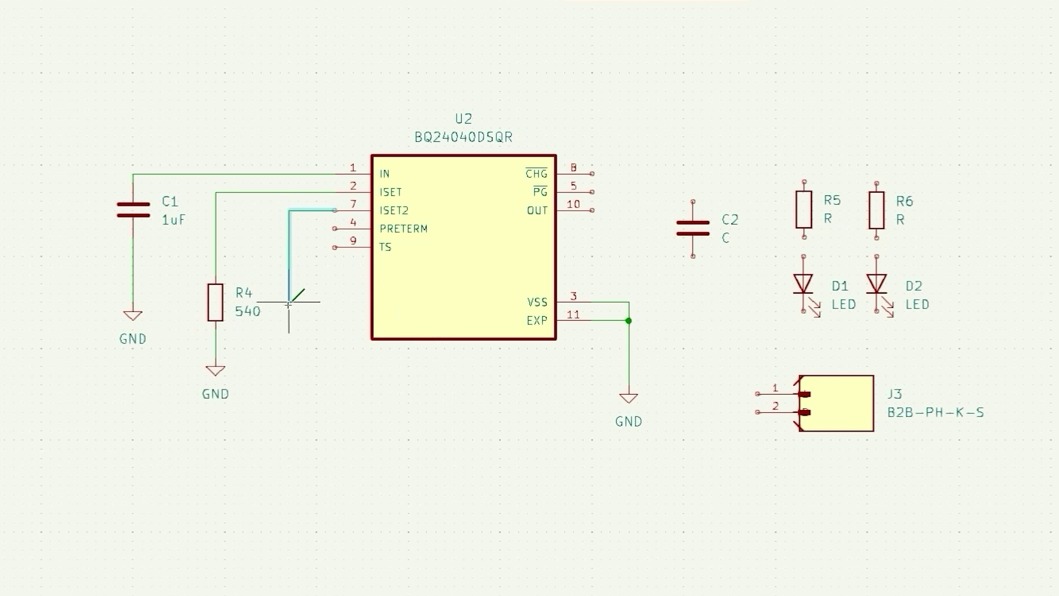
click(280, 339)
click(217, 340)
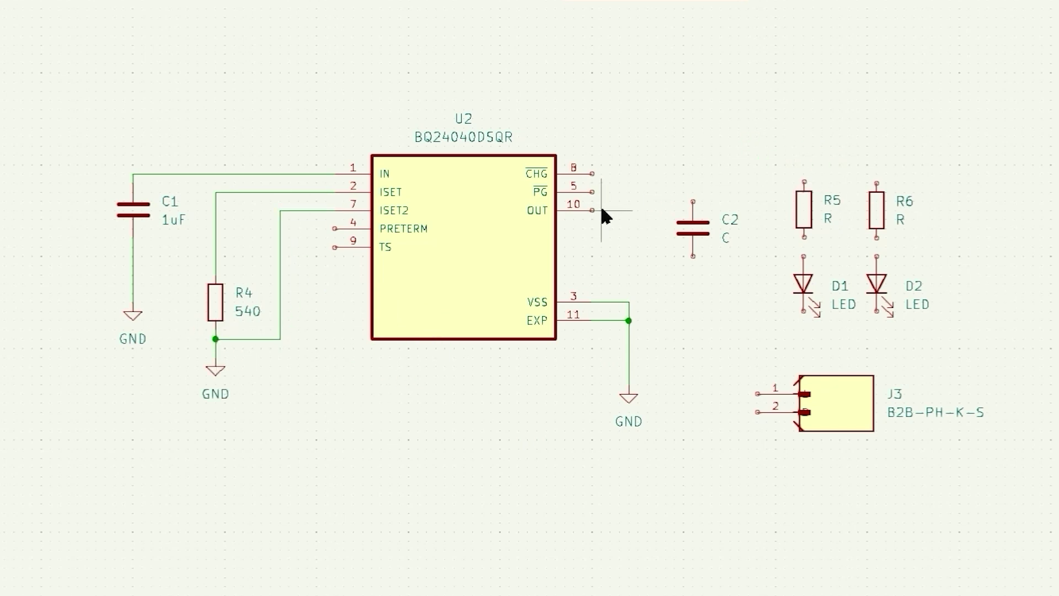
- Move C2 slightly down and wire it between the charger's OUT pin and the VSS/EXP ground line
double_click(701, 229)
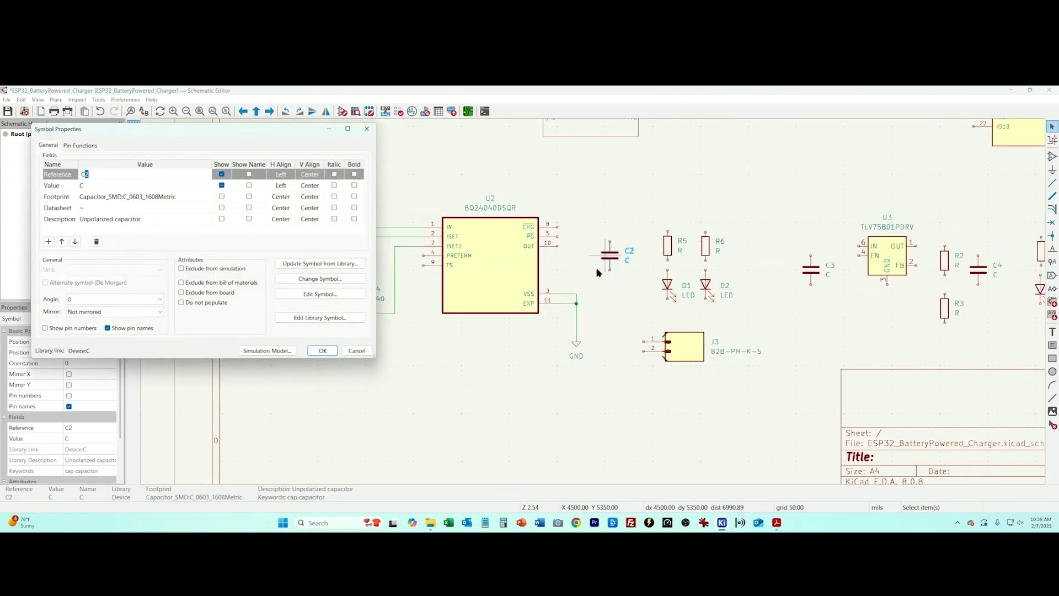
click(353, 353)
drag(609, 255, 614, 279)
click(614, 265)
click(557, 246)
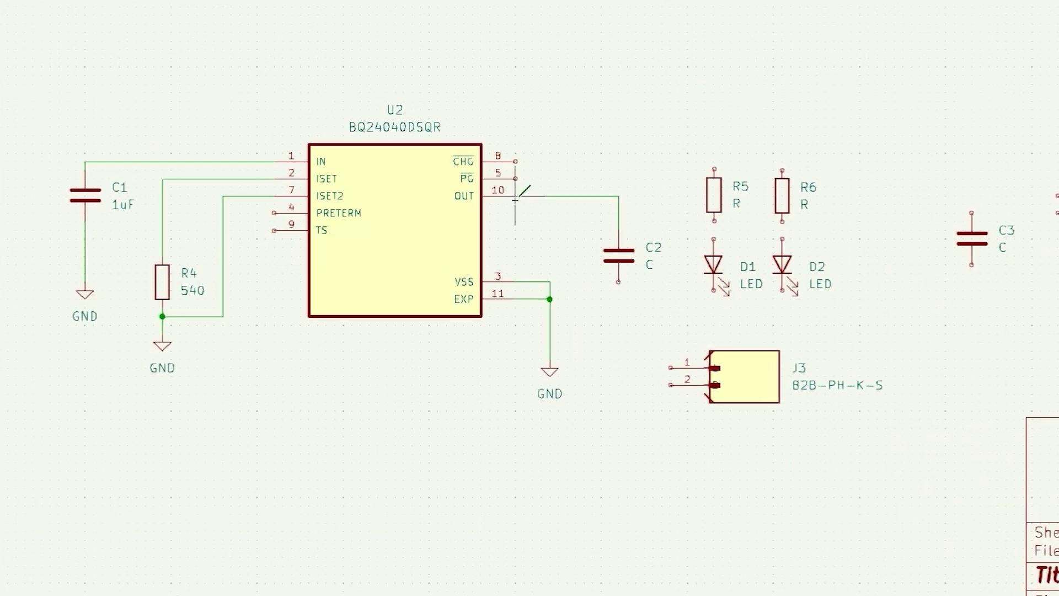
click(615, 294)
click(550, 299)
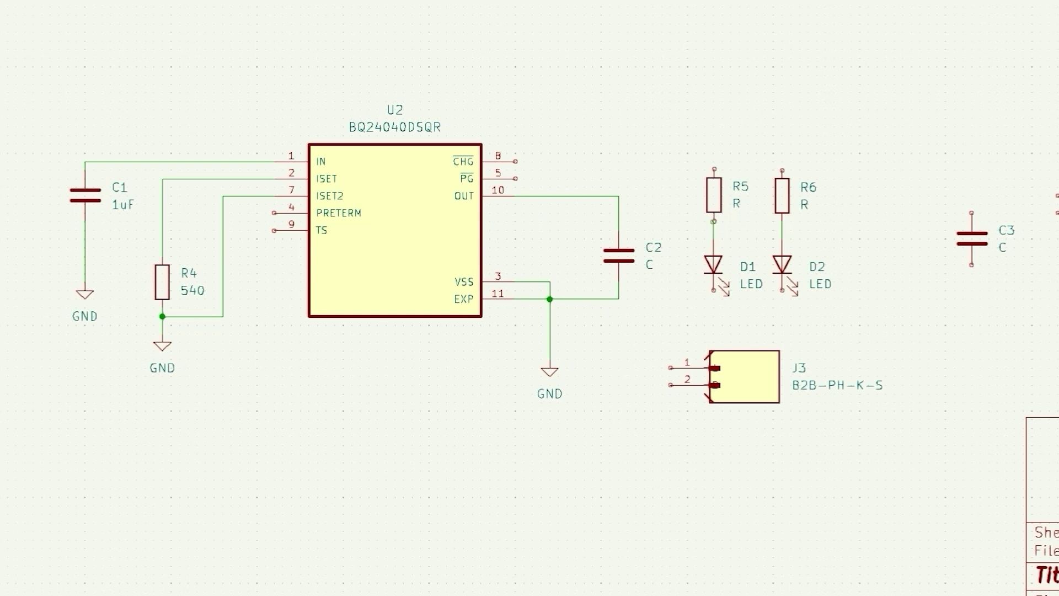
- Wire the upper ends of R5 and R6 together and connect them to the charger's OUT line at C2
click(713, 169)
click(619, 196)
drag(661, 170, 618, 153)
click(749, 119)
click(714, 169)
click(713, 153)
click(569, 168)
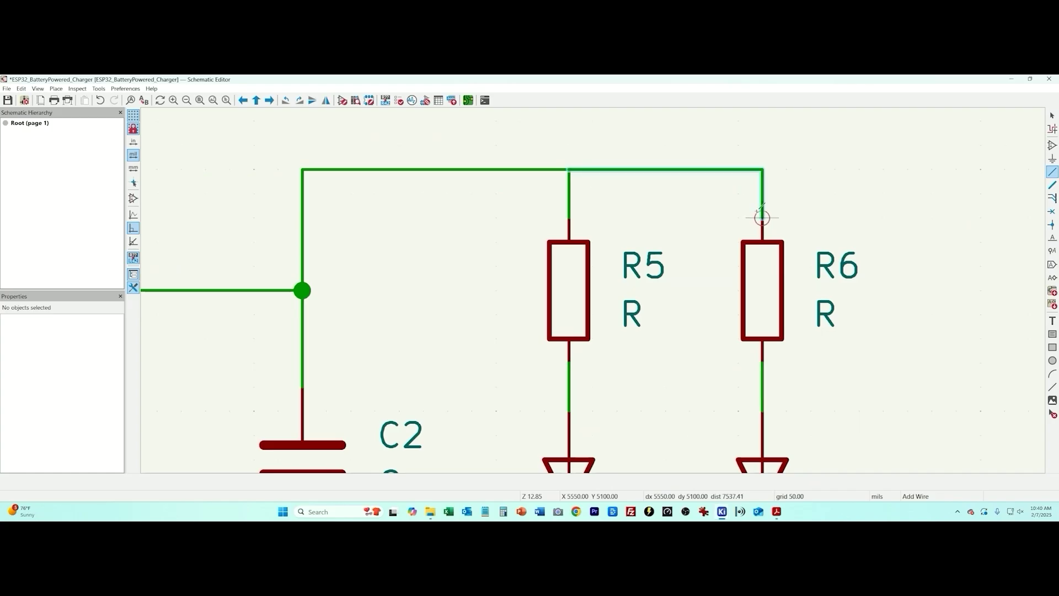
click(761, 217)
- Wire the cathode of LED D2 around the LED circuit to the charger's CHG pin
scroll(530, 252, down, 2)
scroll(544, 432, down, 1)
middle_drag(544, 433, 566, 306)
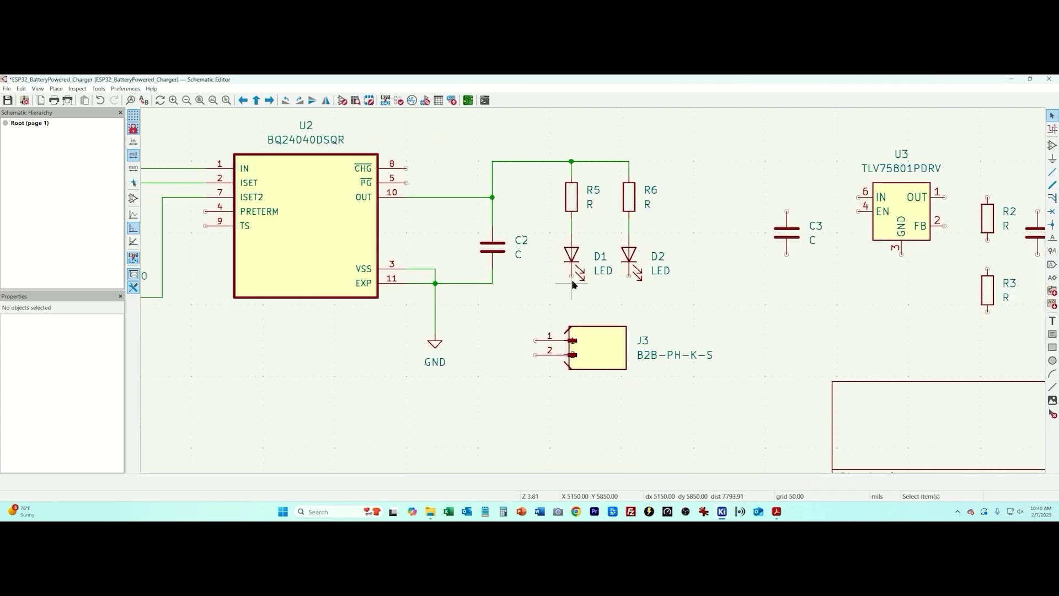
key(w)
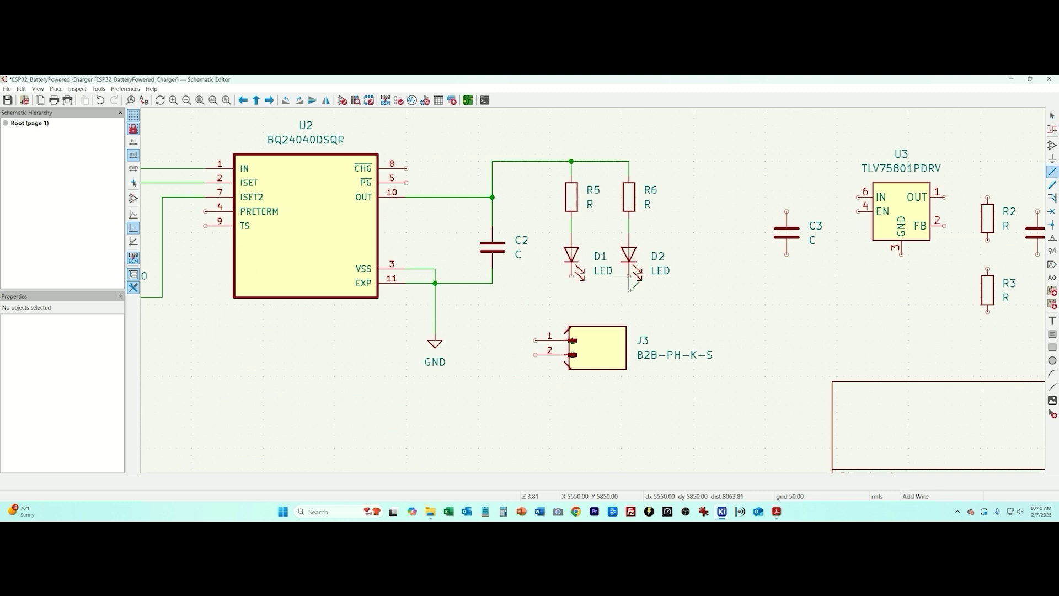
click(694, 297)
click(693, 140)
click(406, 163)
key(Escape)
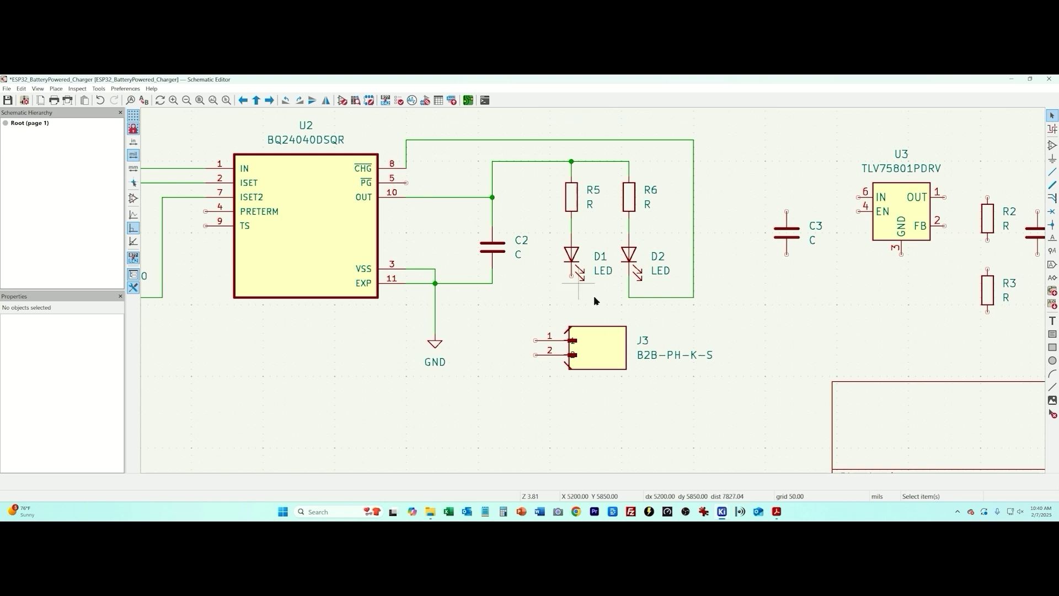
- Wire the cathode of LED D1 to the charger's PG pin, and save the schematic
key(w)
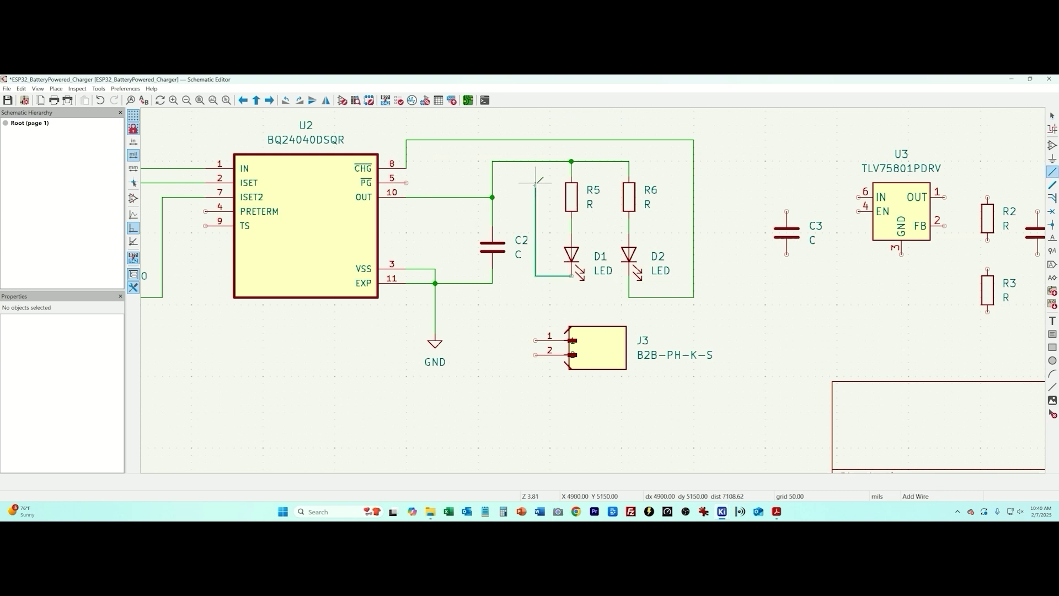
click(405, 183)
key(Escape)
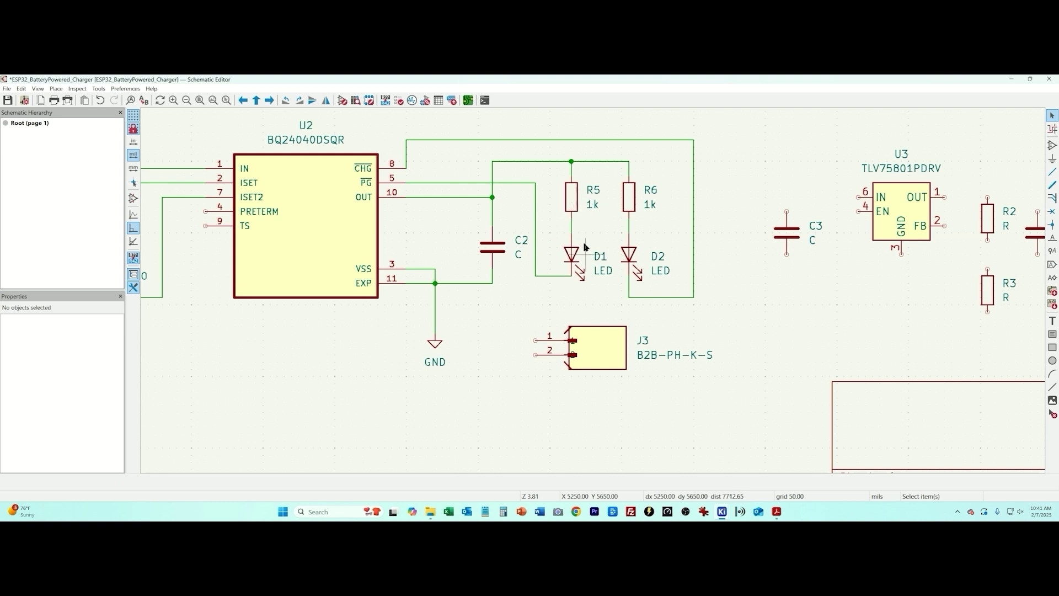
key(ctrl+s)
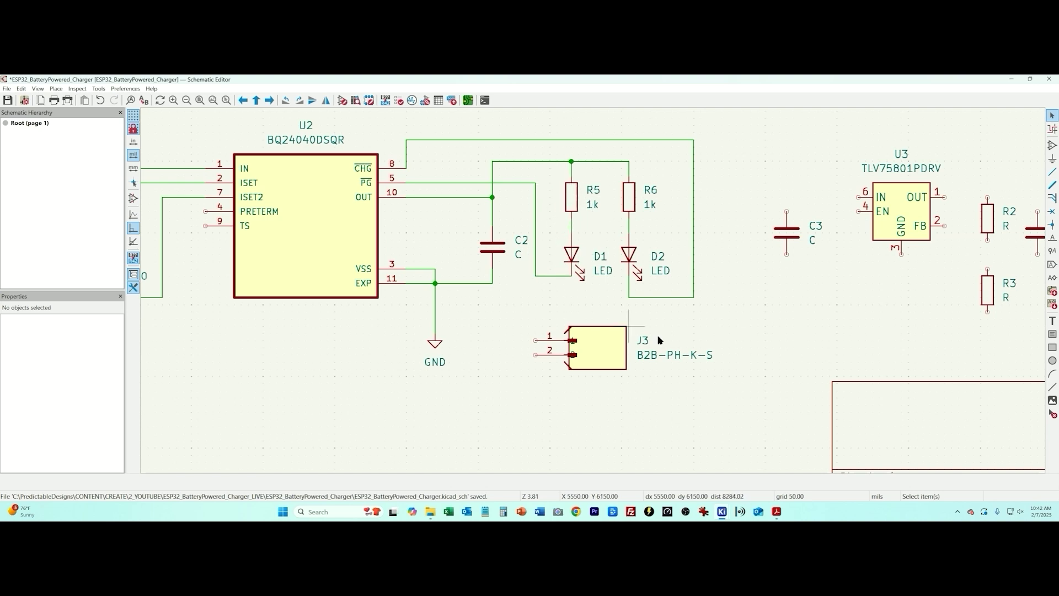
- Add the net label 5VIN to the wire between C1 and the charger's IN pin
scroll(360, 245, down, 2)
right_click(396, 298)
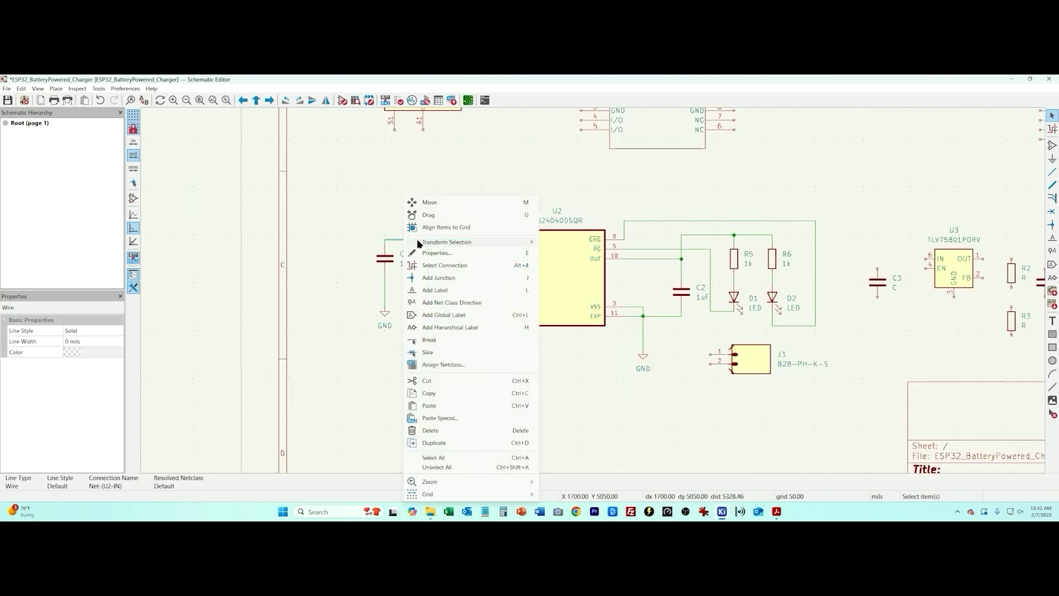
click(445, 290)
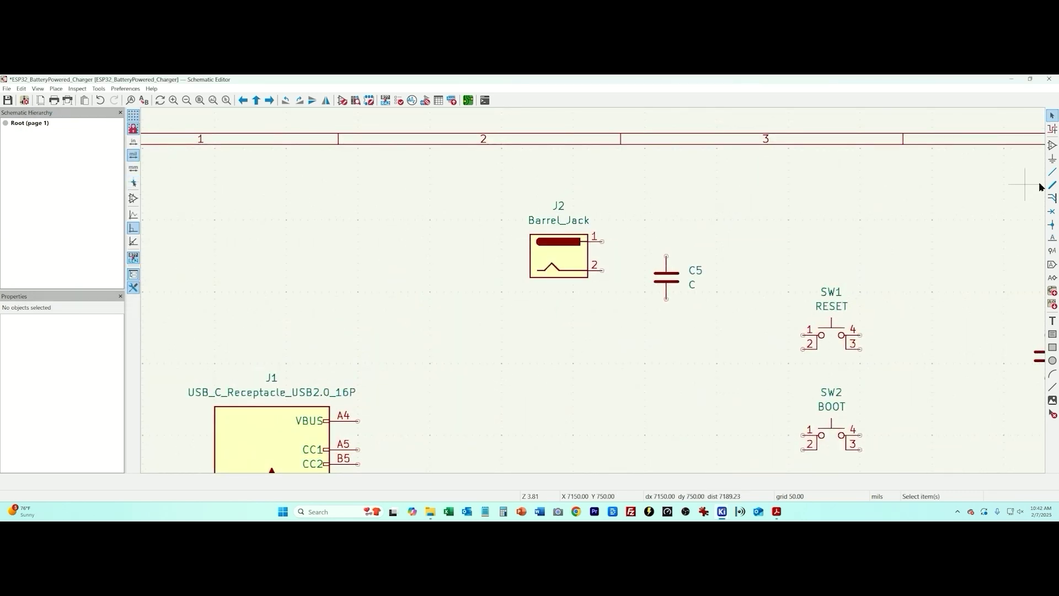
- Wire pin 1 of the barrel jack to the upper end of C5, and label that wire 5VIN
click(1053, 171)
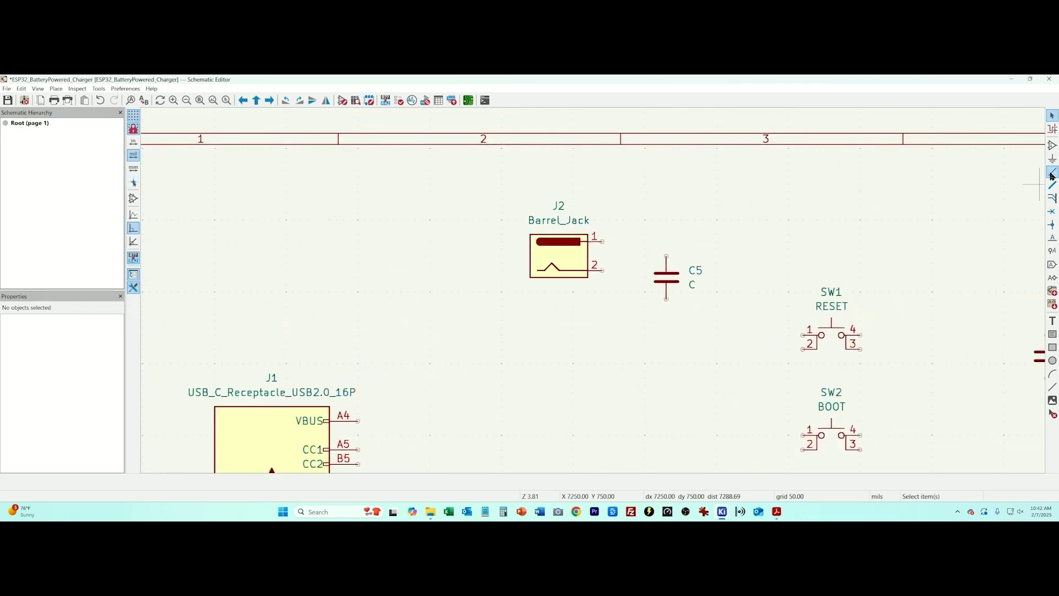
click(666, 255)
right_click(606, 241)
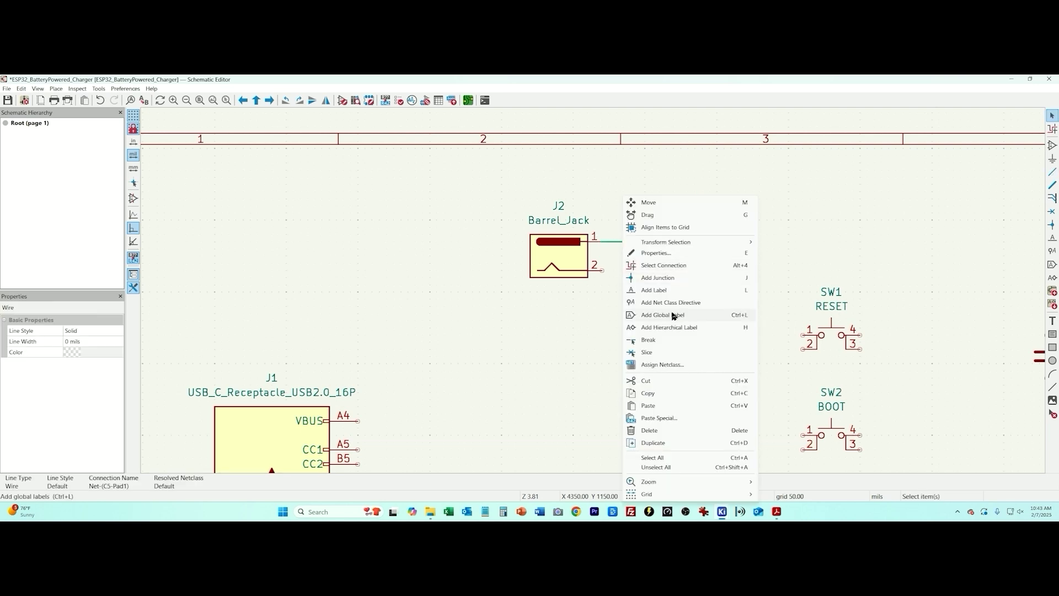
click(673, 291)
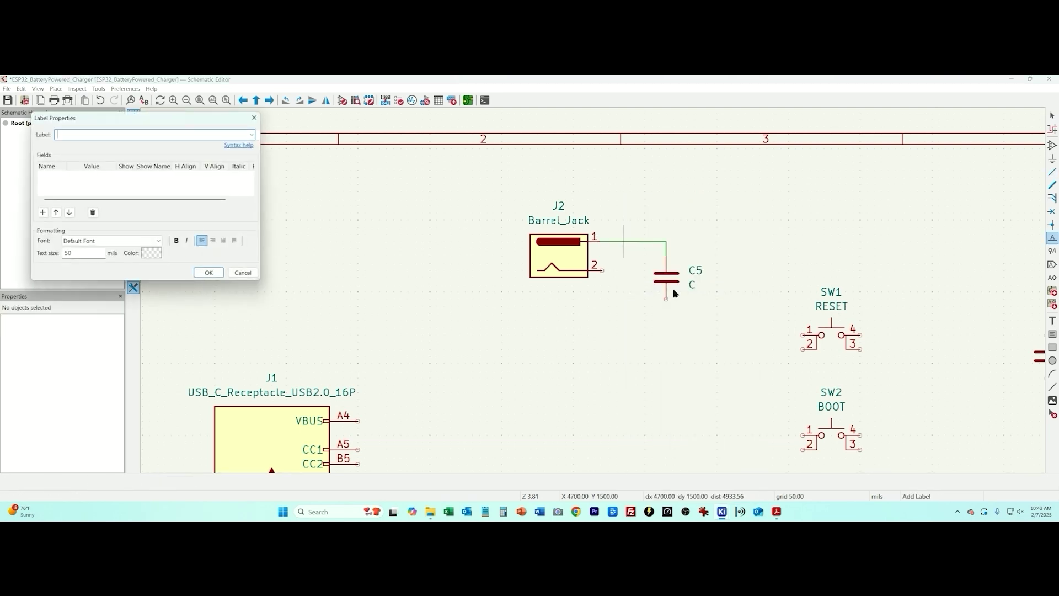
text(5V)
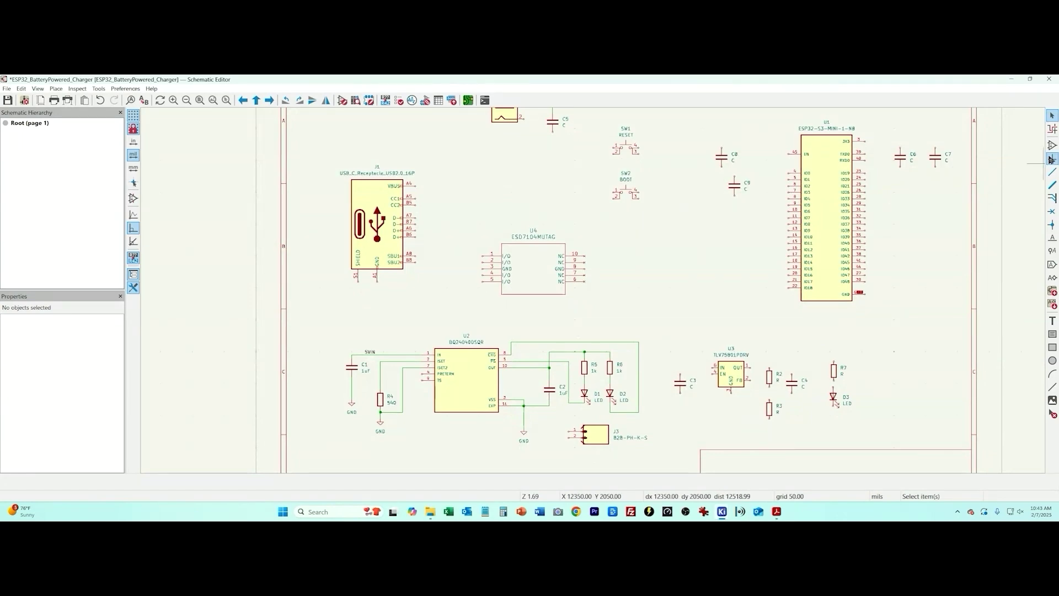
- Wire C3 to the regulator's IN pin, C4 and R2 to OUT, and the FB pin to the R2–R3 junction
click(1051, 131)
middle_drag(545, 164, 524, 197)
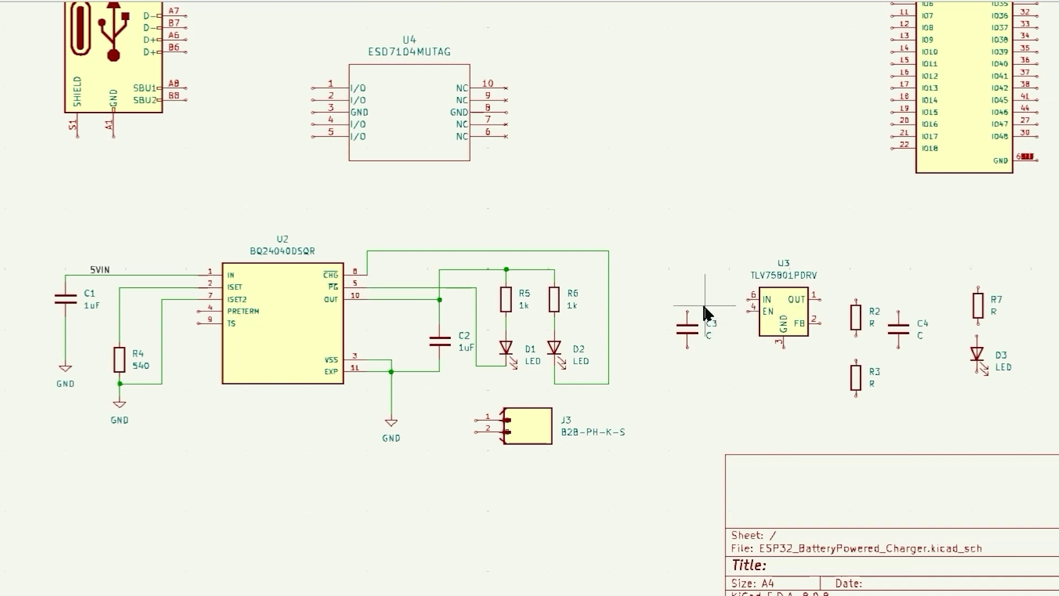
click(687, 311)
click(748, 299)
click(897, 311)
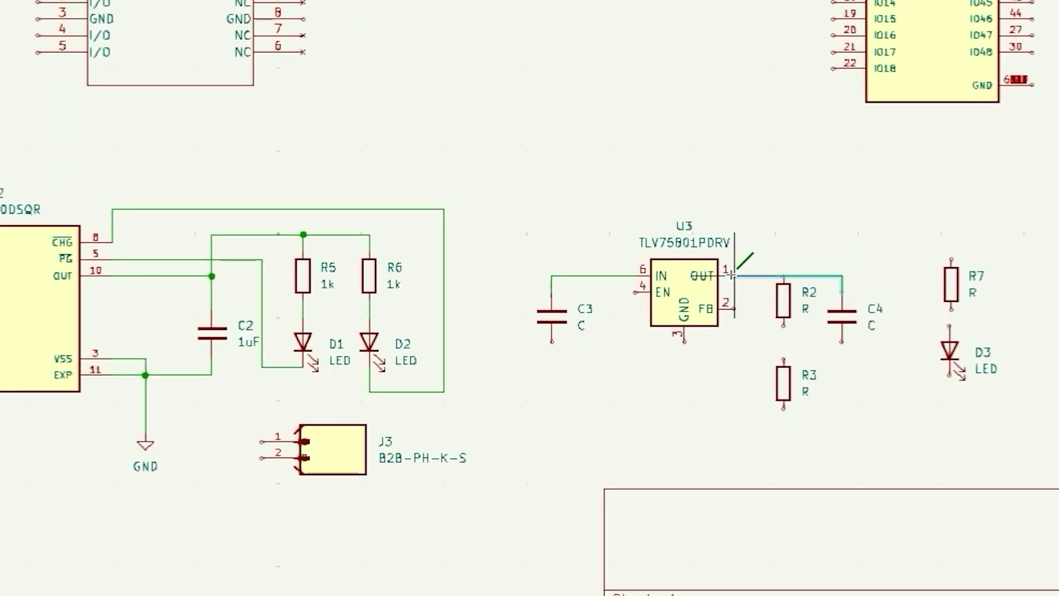
click(731, 274)
click(734, 309)
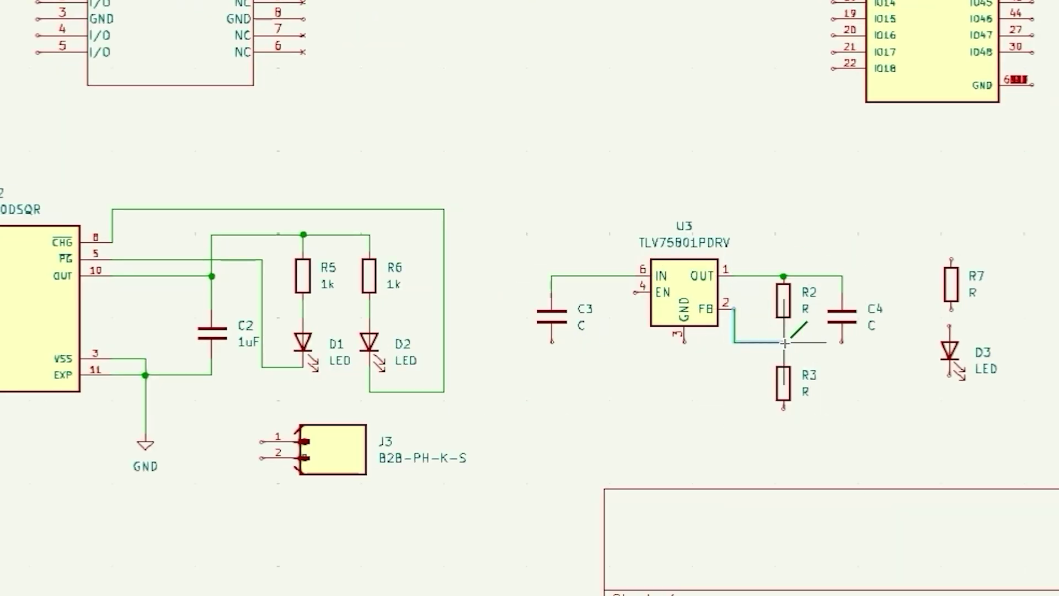
click(784, 342)
- Place a duplicated GND symbol below regulator U3 and wire U3's GND pin and the lower ends of R3, C3 and C4 to it
key(ctrl+d)
click(684, 426)
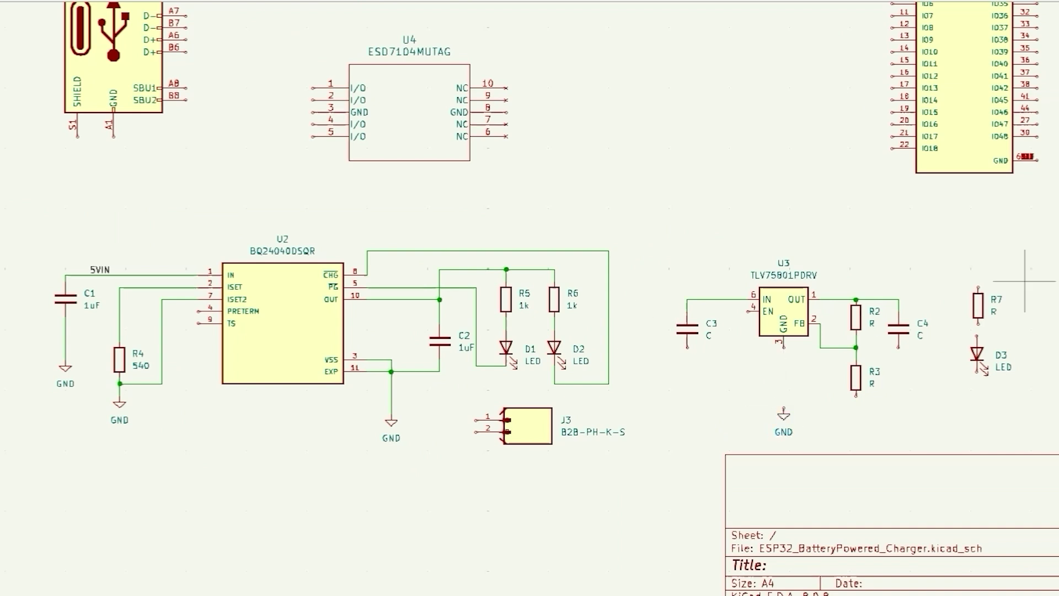
click(783, 408)
click(784, 347)
click(856, 396)
click(783, 395)
click(687, 348)
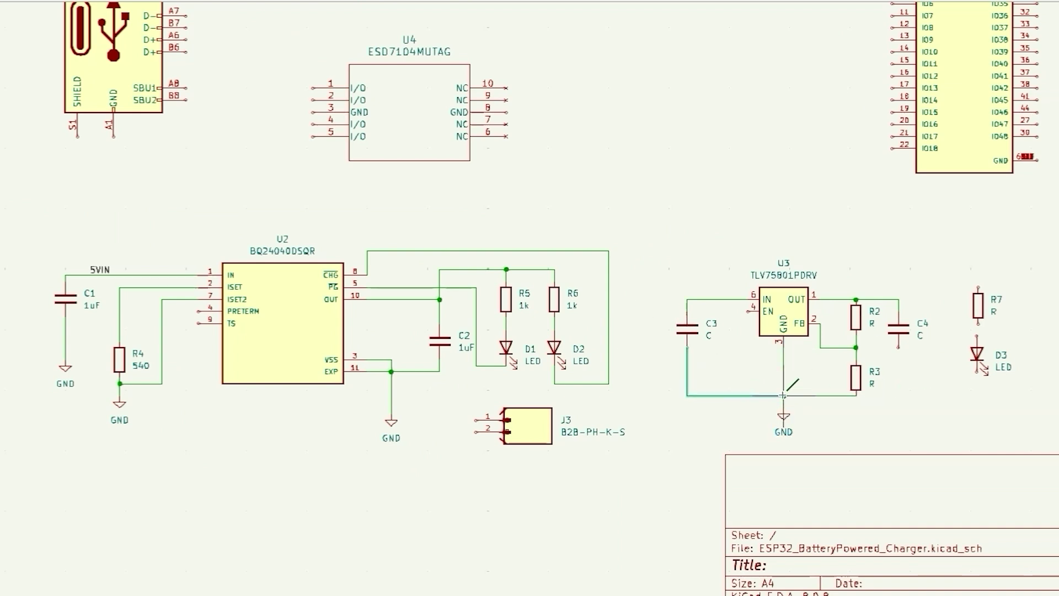
click(783, 395)
click(898, 348)
click(855, 395)
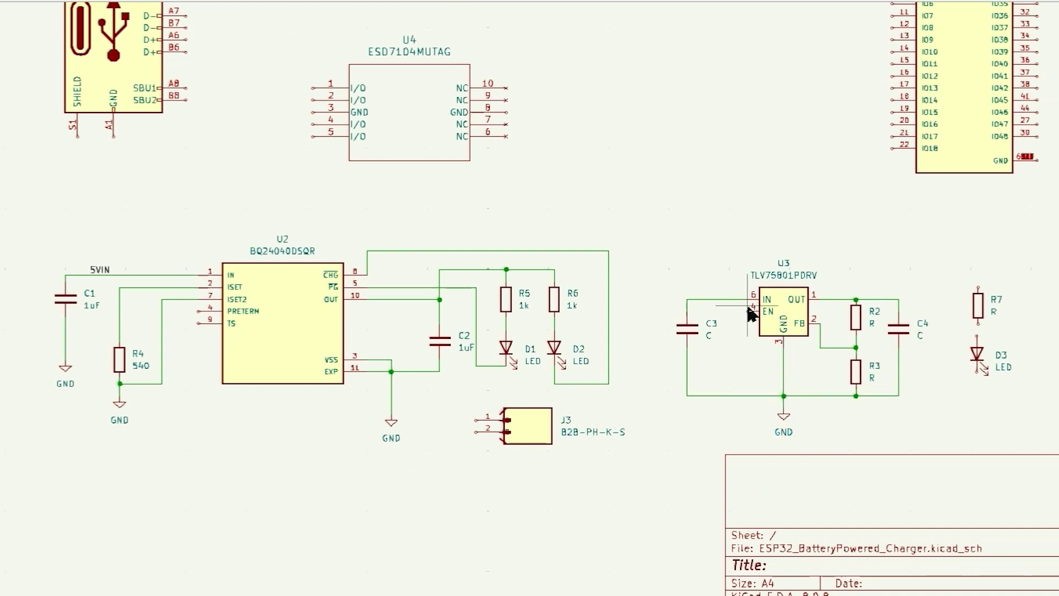
- Wire U3's EN pin to its IN wire, and connect the charger's output wire above R6 to the upper end of C3
click(736, 299)
click(759, 311)
click(686, 299)
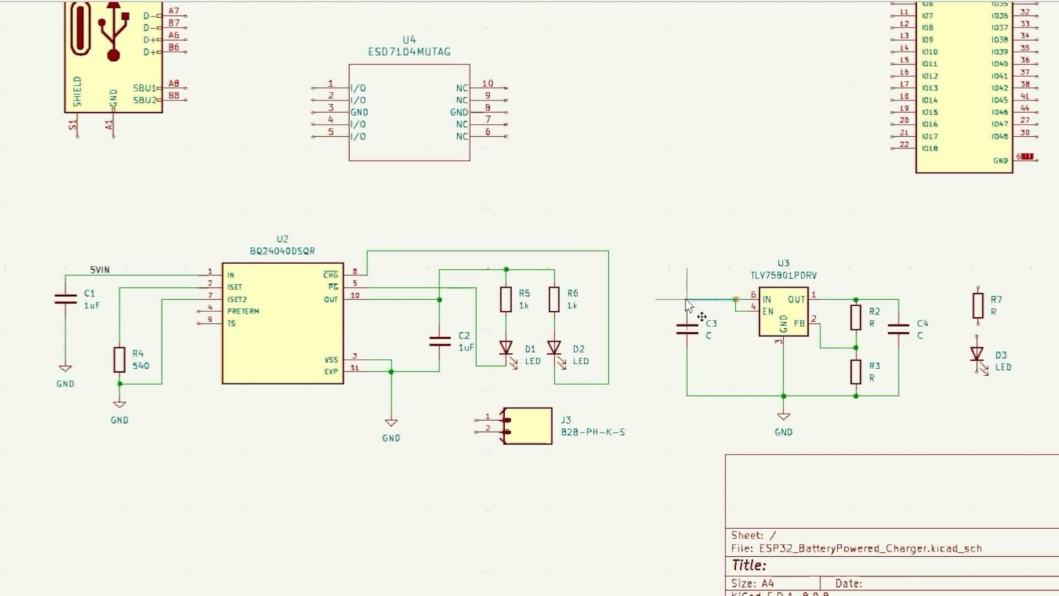
key(w)
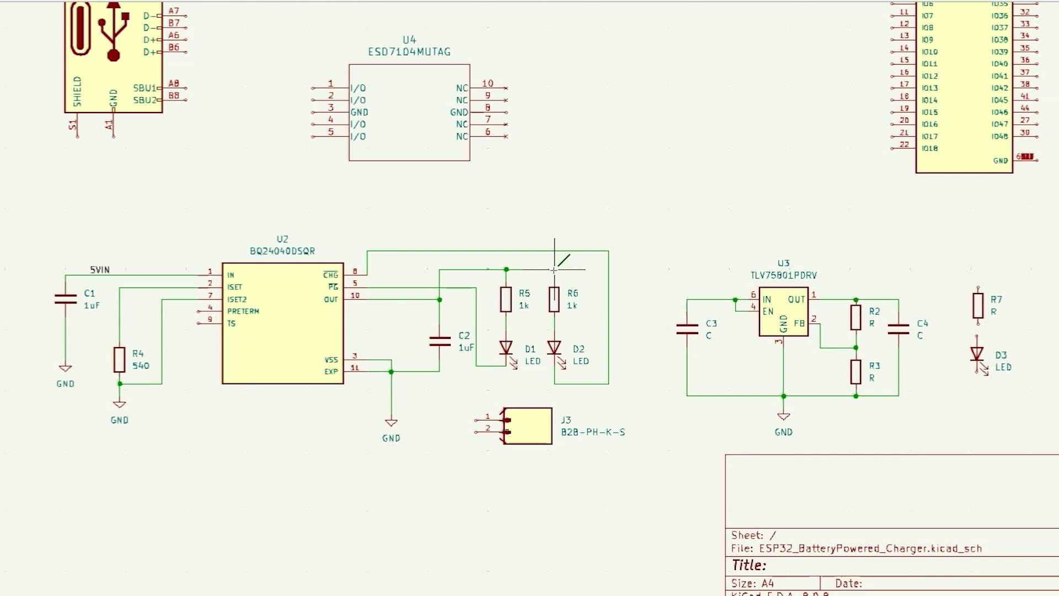
click(553, 270)
click(686, 300)
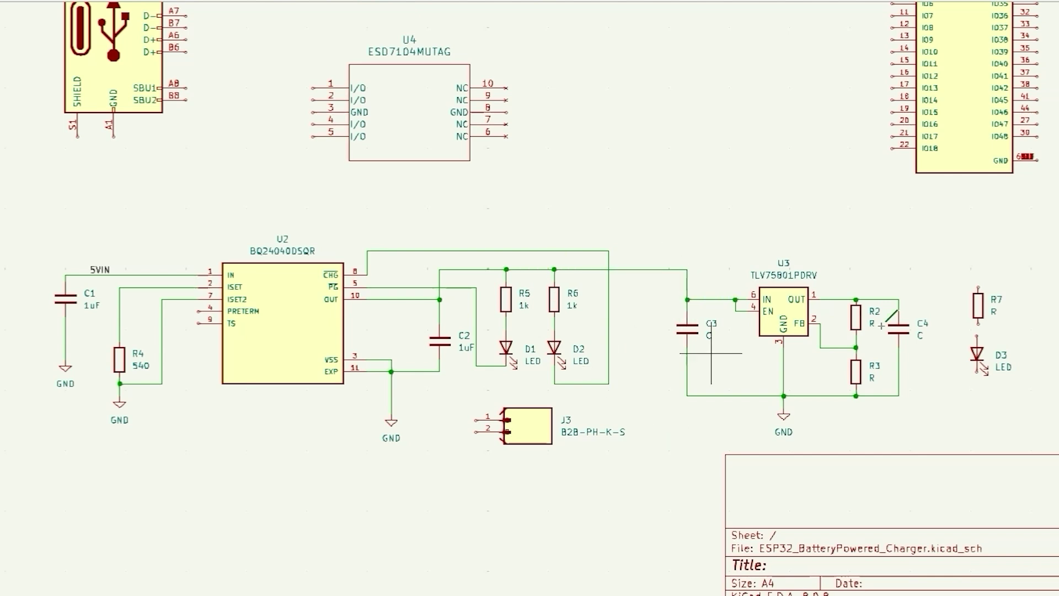
- Wire the upper end of R7 to the regulator's output at C4, and set R7's value to 1k
scroll(977, 299, up, 2)
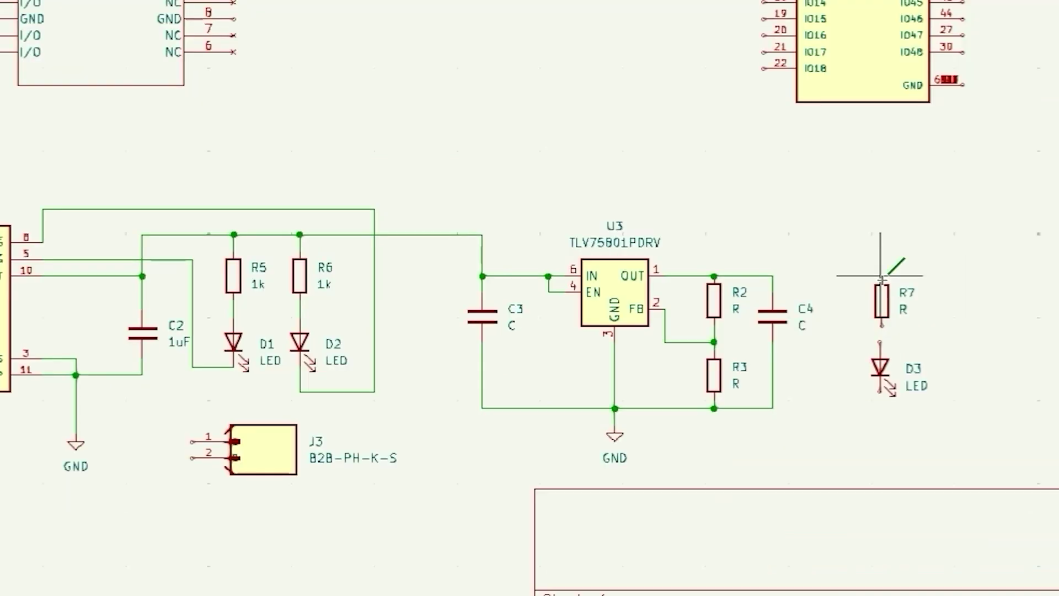
click(882, 276)
click(772, 275)
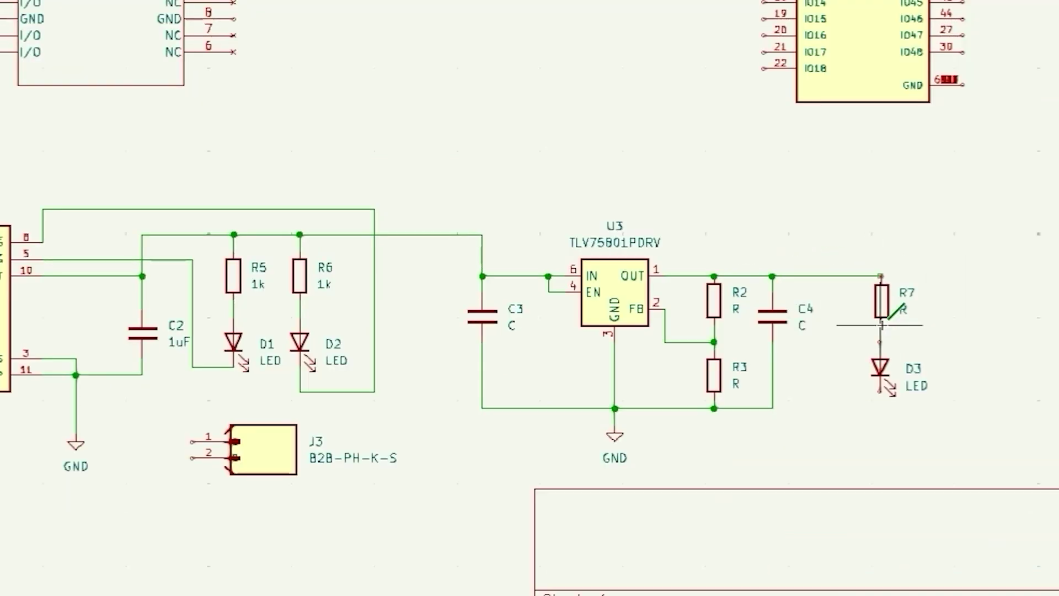
key(Escape)
double_click(881, 301)
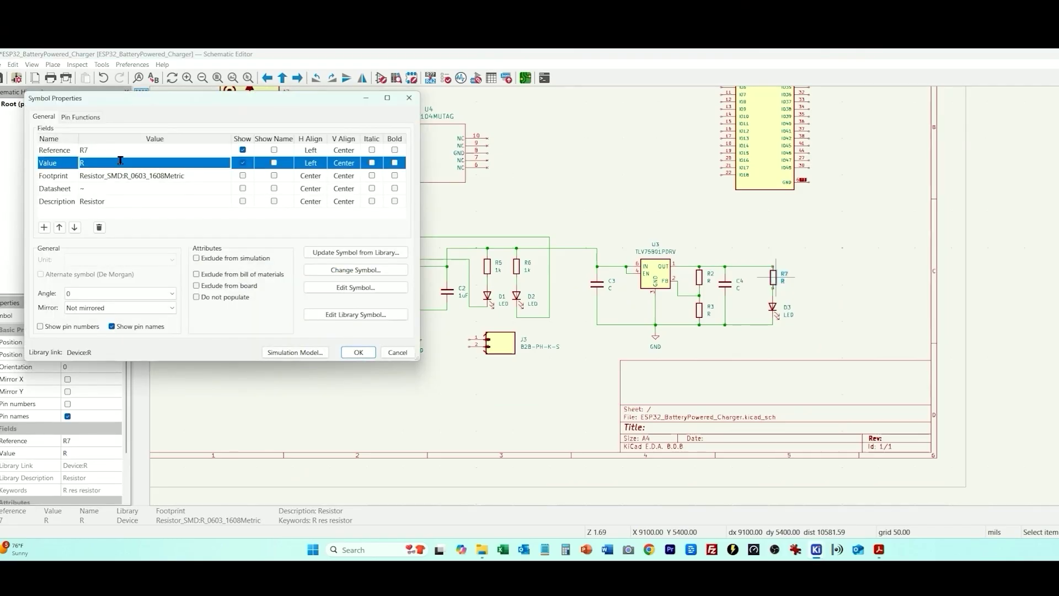
text(1k)
click(359, 352)
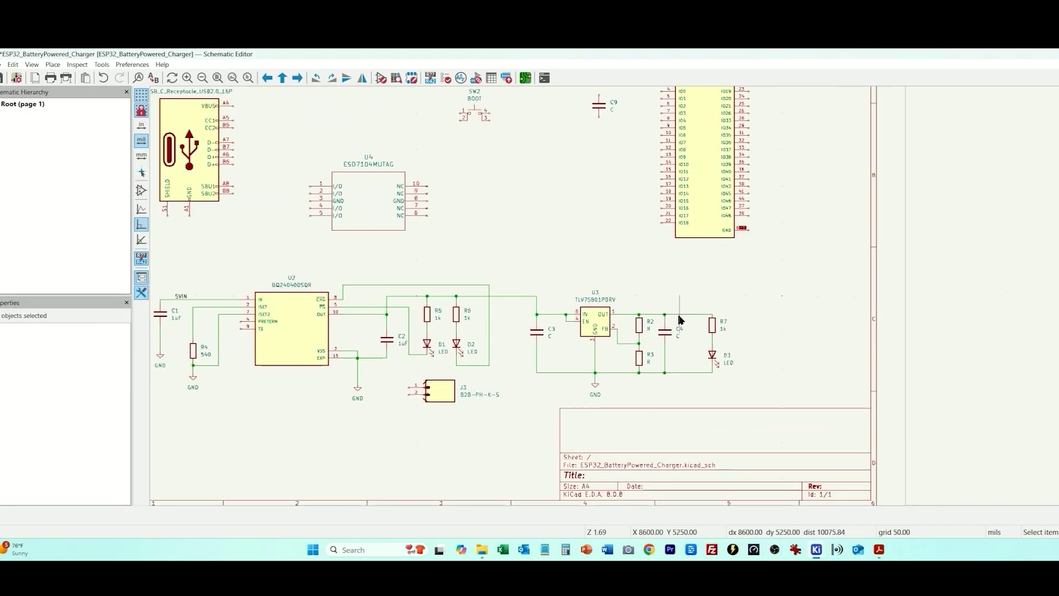
- Add the net label 3V3 to the regulator's output wire between C4 and R7
right_click(679, 315)
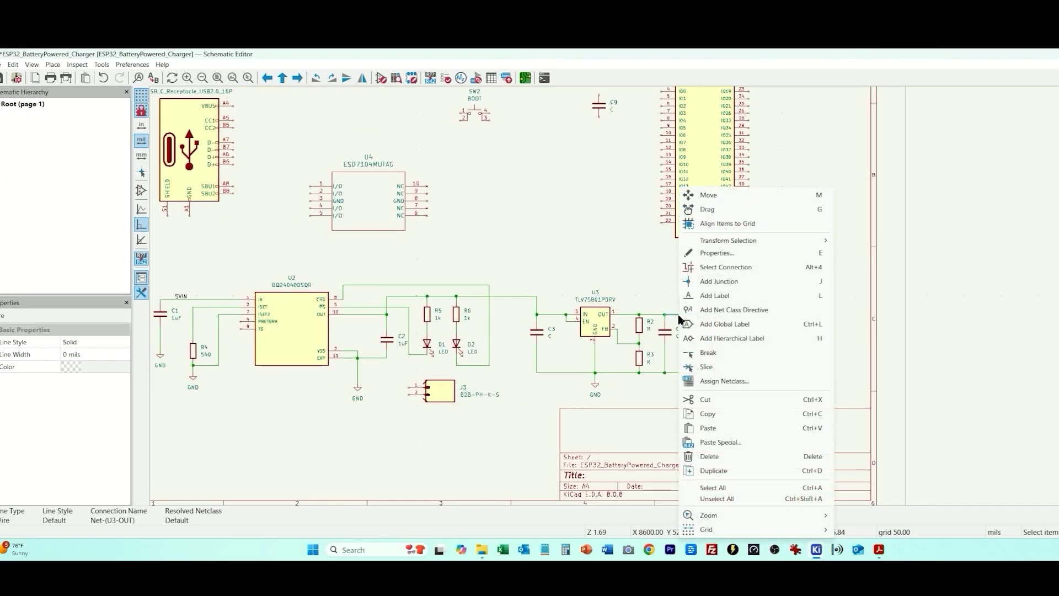
click(727, 296)
text(3V3)
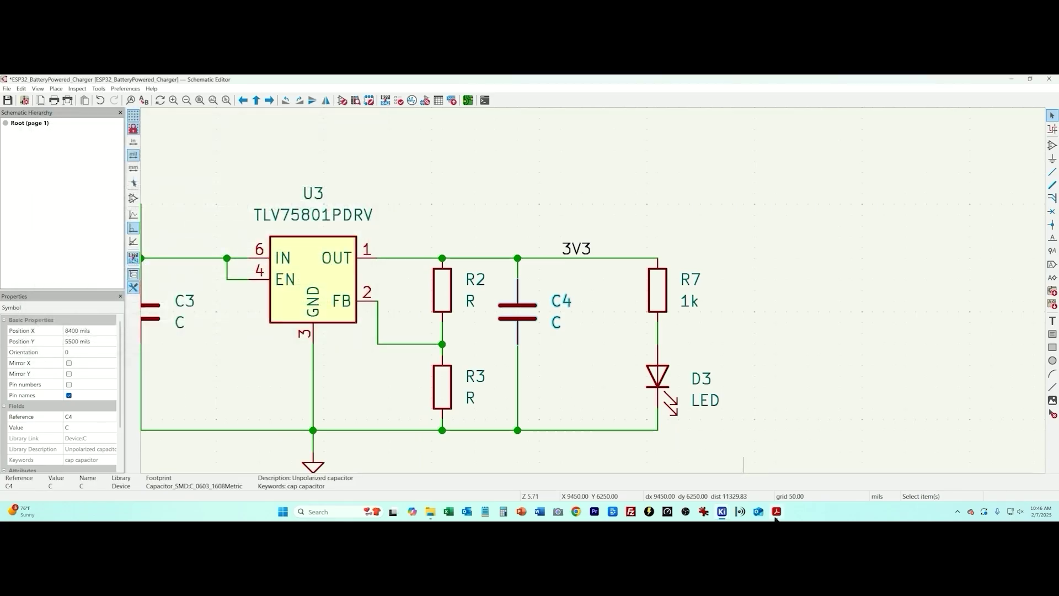
- Switch to the TLV75801 datasheet in Acrobat and examine the typical application, feedback resistor equations and input and output capacitor selection
mouse_move(725, 516)
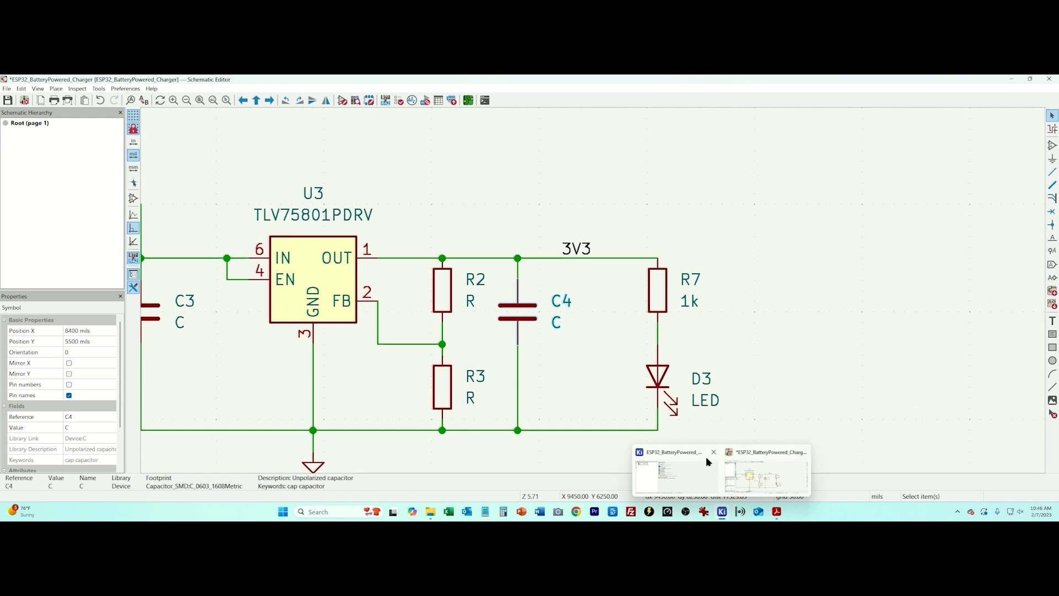
mouse_move(778, 513)
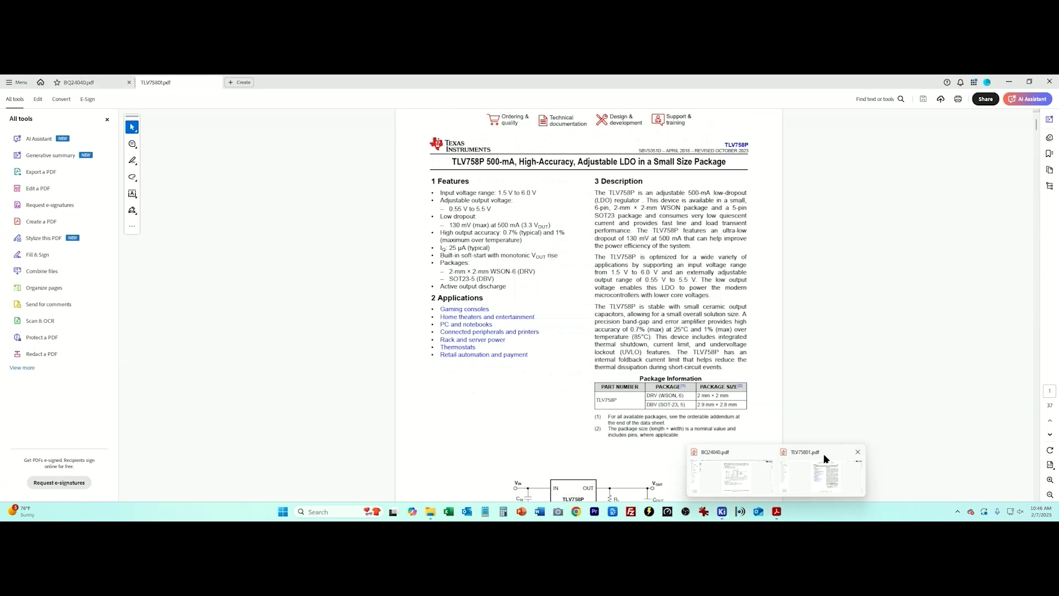
click(821, 466)
scroll(652, 427, down, 3)
scroll(566, 421, down, 3)
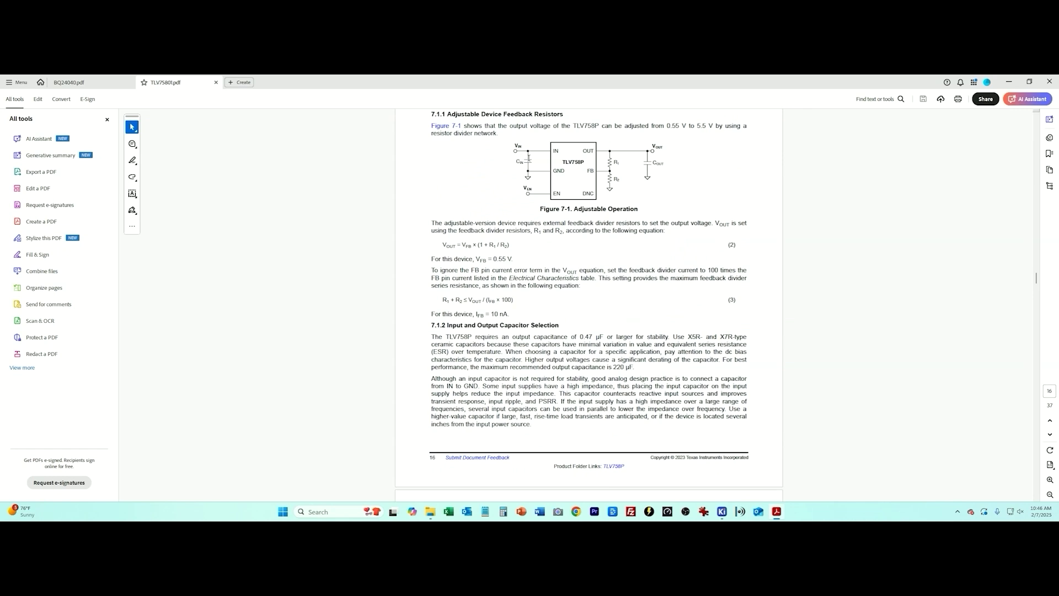
scroll(479, 344, down, 3)
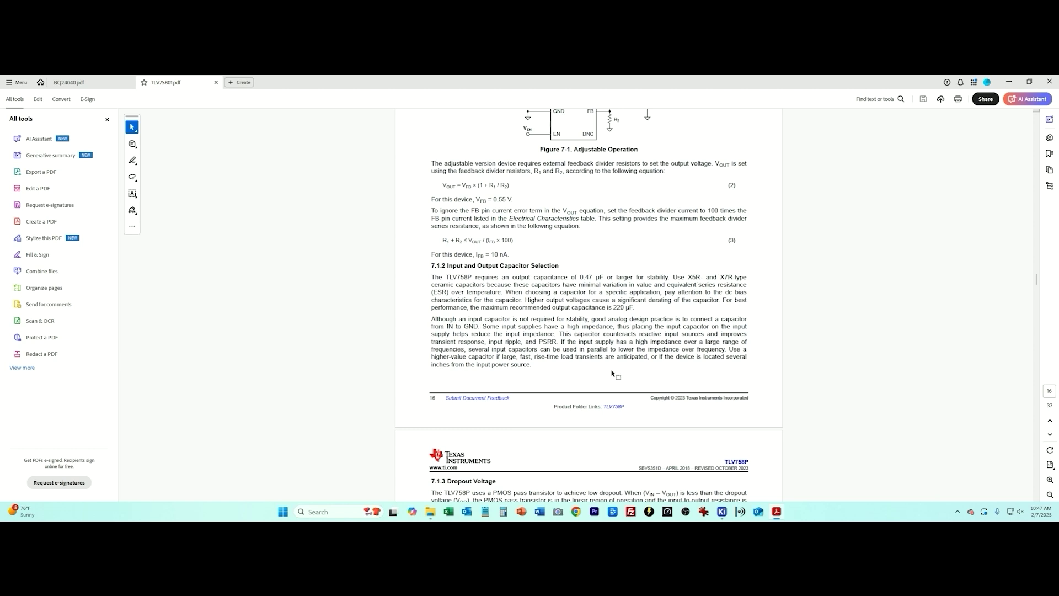
scroll(579, 353, down, 2)
scroll(478, 282, up, 2)
scroll(744, 310, up, 1)
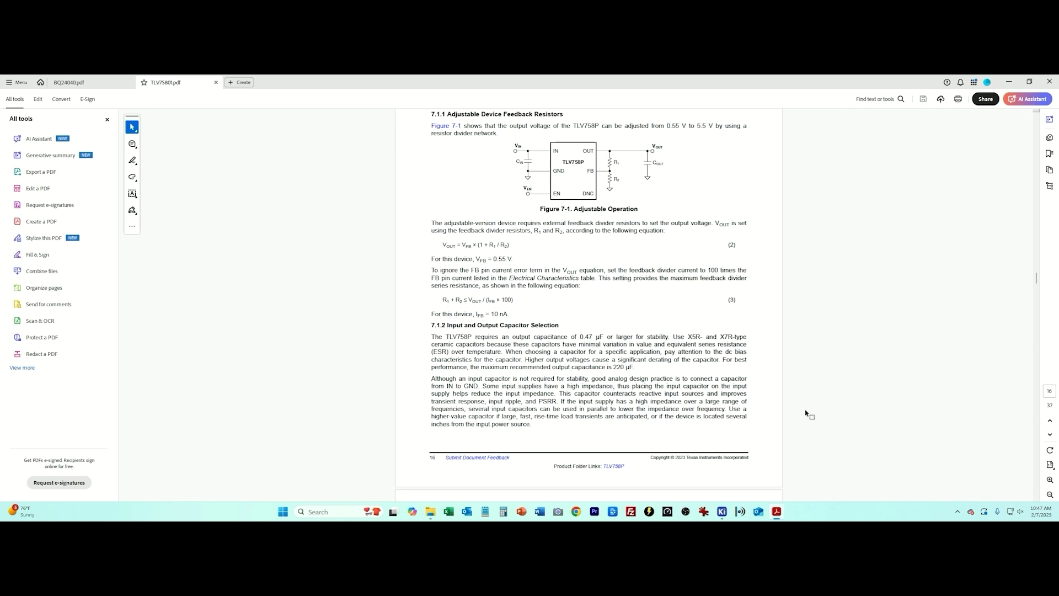
- Switch back to the KiCad schematic and set the values of capacitors C4 and C3 to 1uF
mouse_move(722, 512)
click(747, 487)
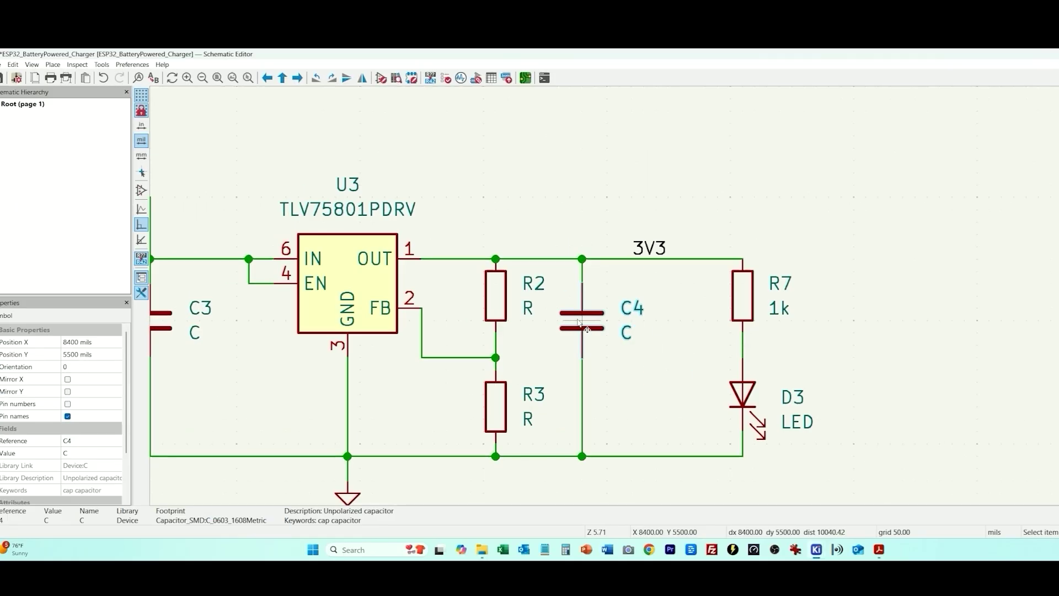
double_click(580, 325)
text(1uF)
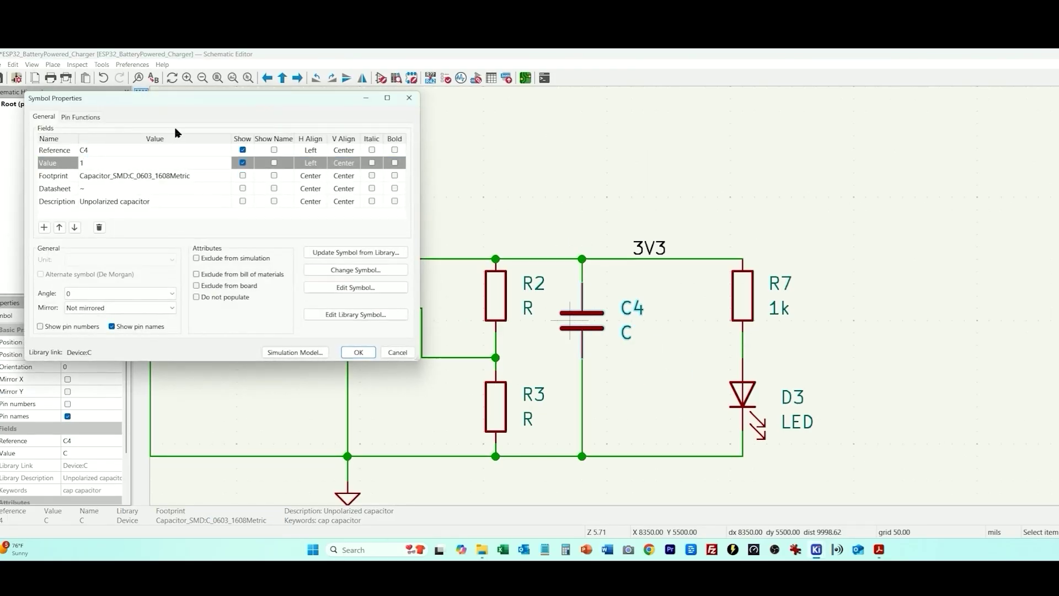
click(354, 352)
double_click(347, 353)
text(1uf)
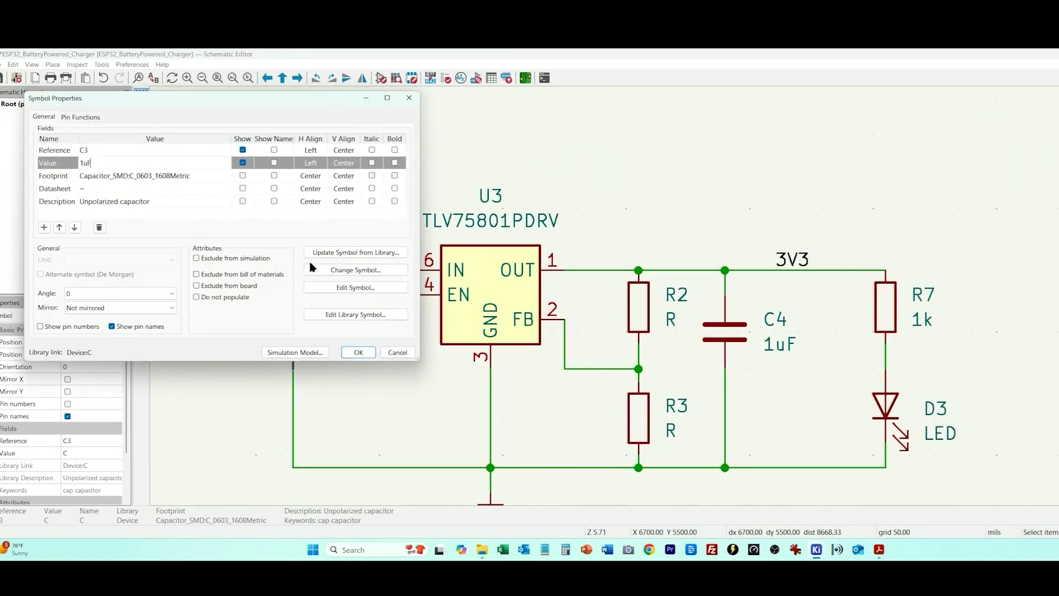
click(358, 352)
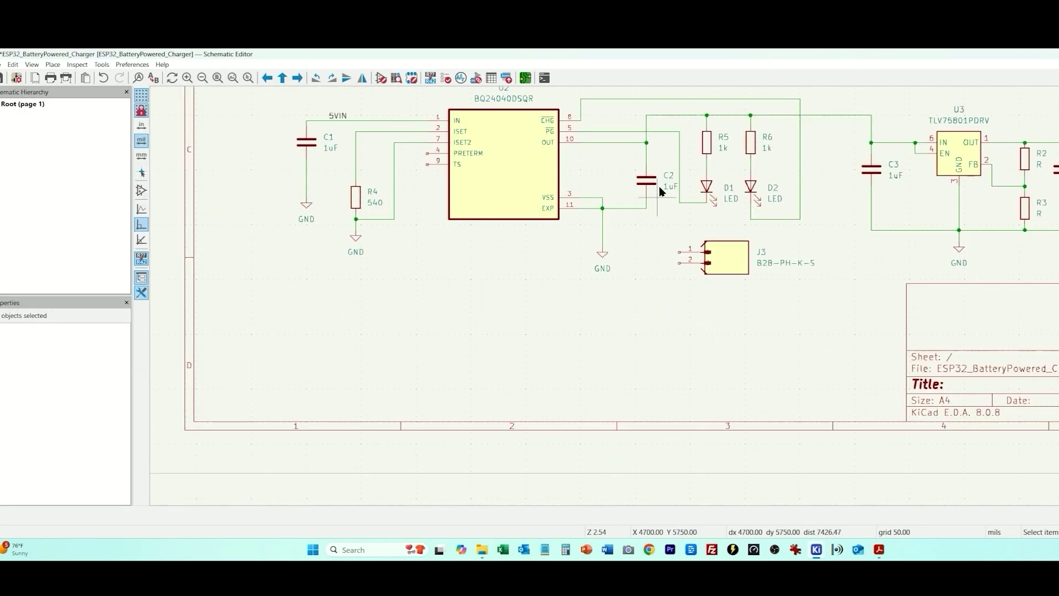
- Wire pin 1 of connector J3 to the charger's OUT wire, and connect pin 2 to a duplicated GND symbol
middle_drag(653, 252, 474, 320)
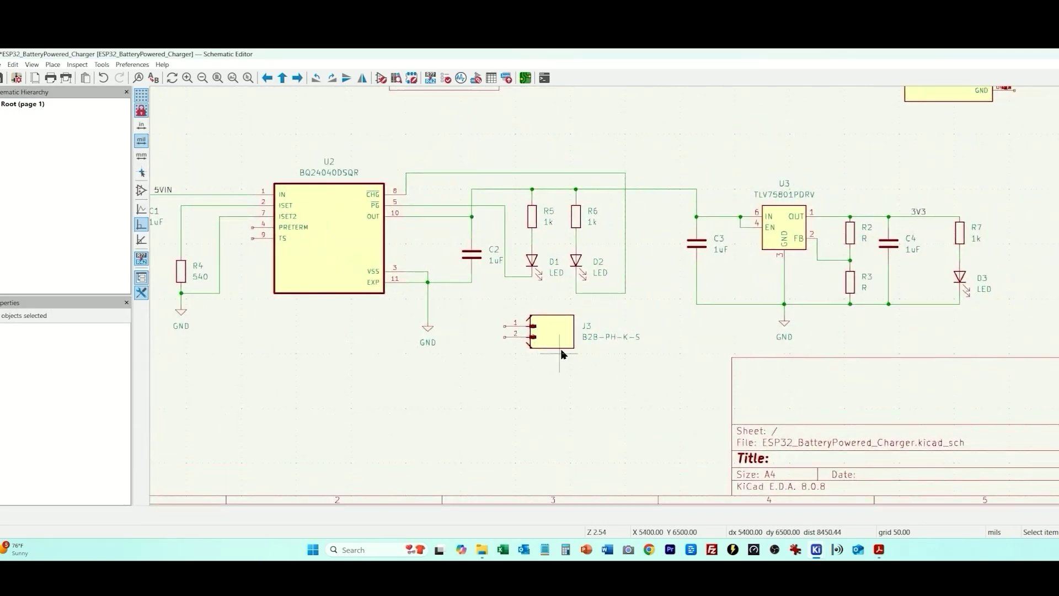
click(504, 325)
click(444, 217)
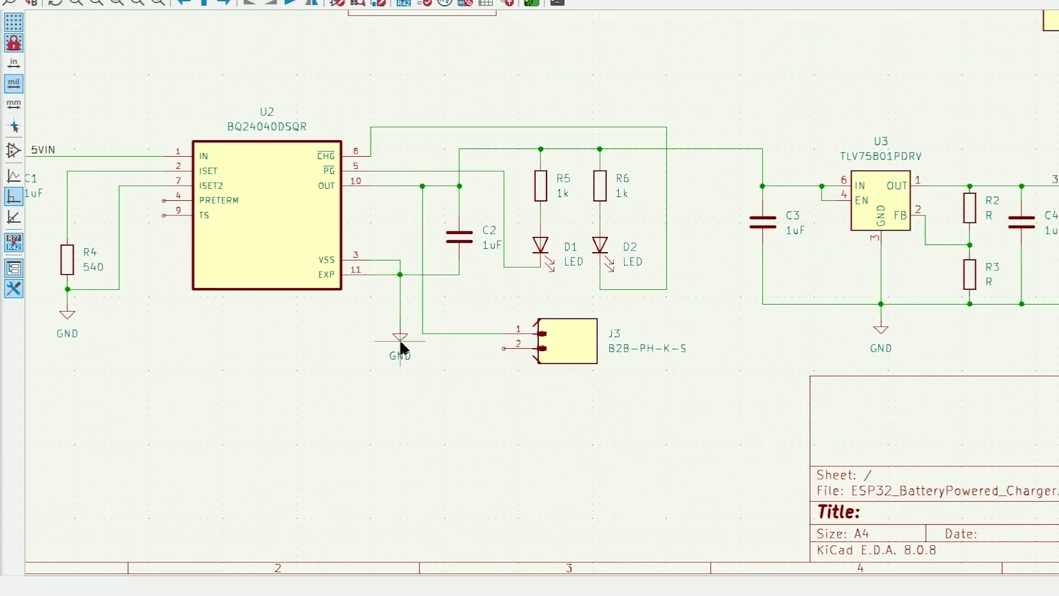
key(ctrl+d)
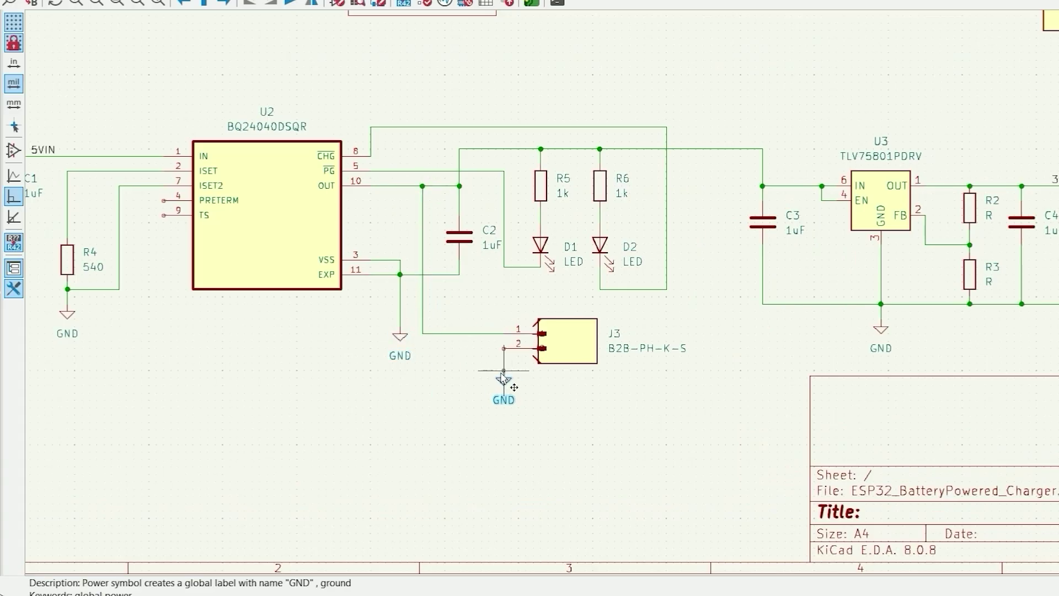
click(504, 385)
click(504, 349)
click(504, 370)
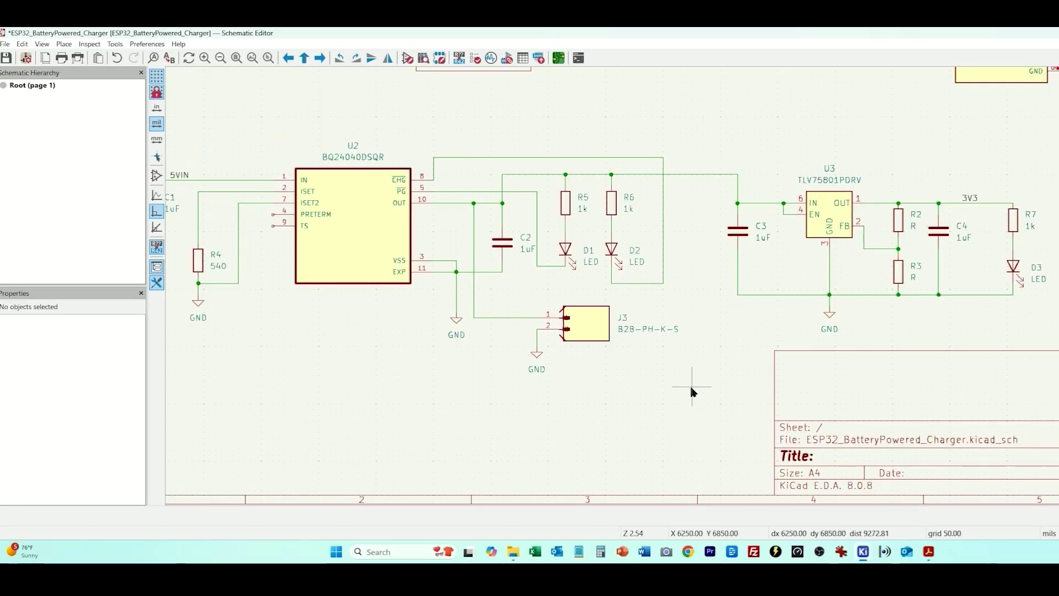
scroll(941, 154, down, 2)
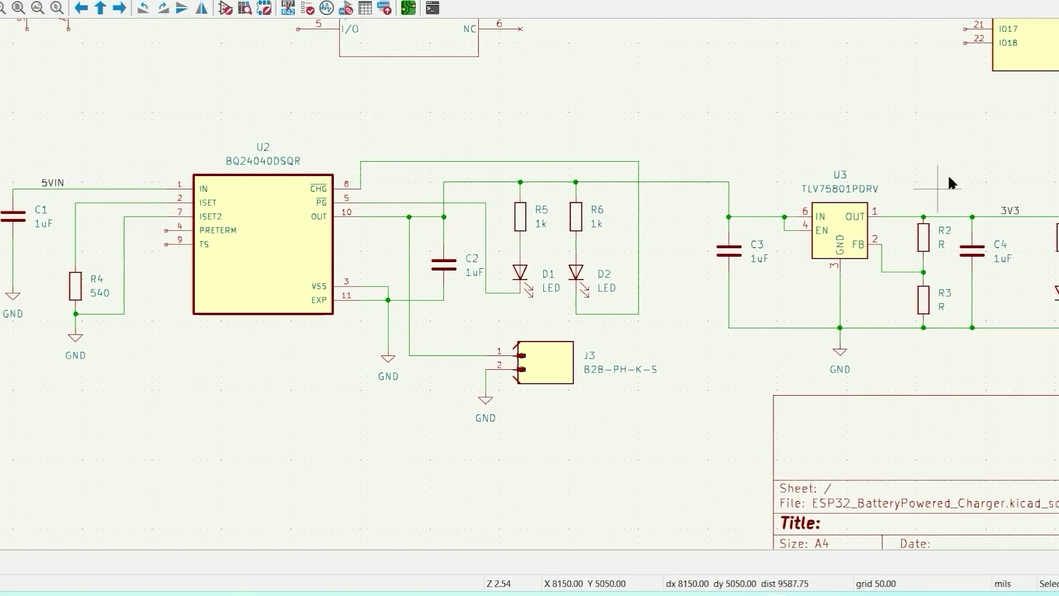
middle_drag(960, 147, 609, 145)
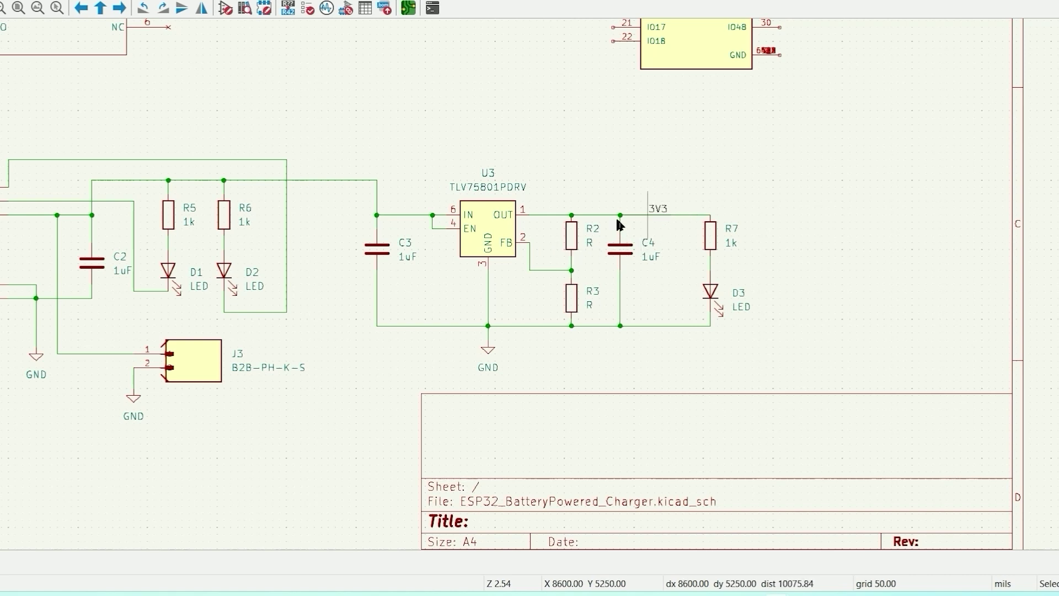
click(577, 243)
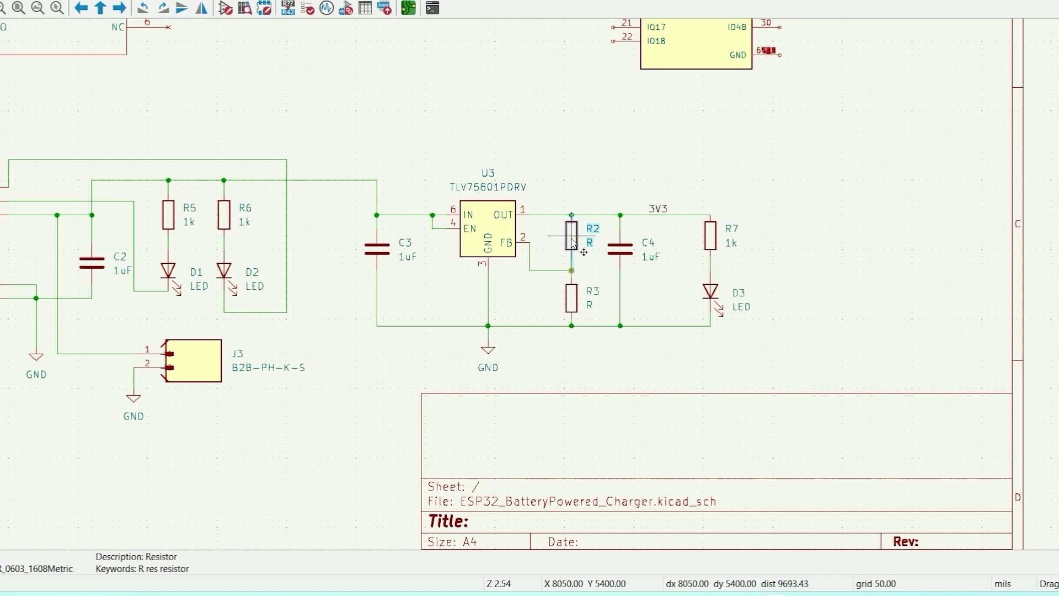
drag(573, 237, 573, 244)
click(722, 157)
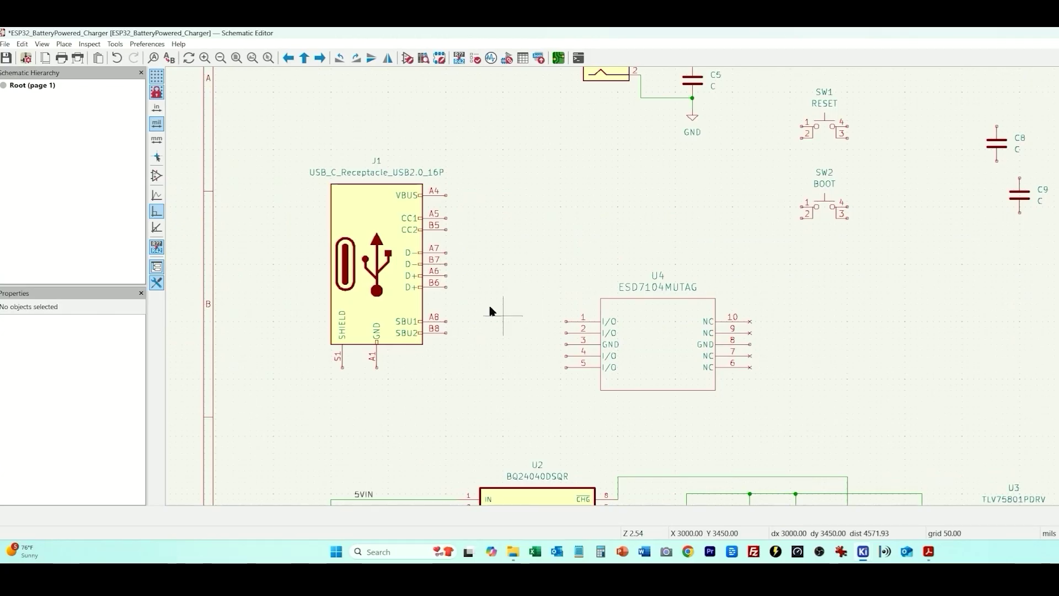
- Place a duplicated GND symbol below the USB-C receptacle and wire its SHIELD and GND pins to it
middle_drag(437, 308, 408, 239)
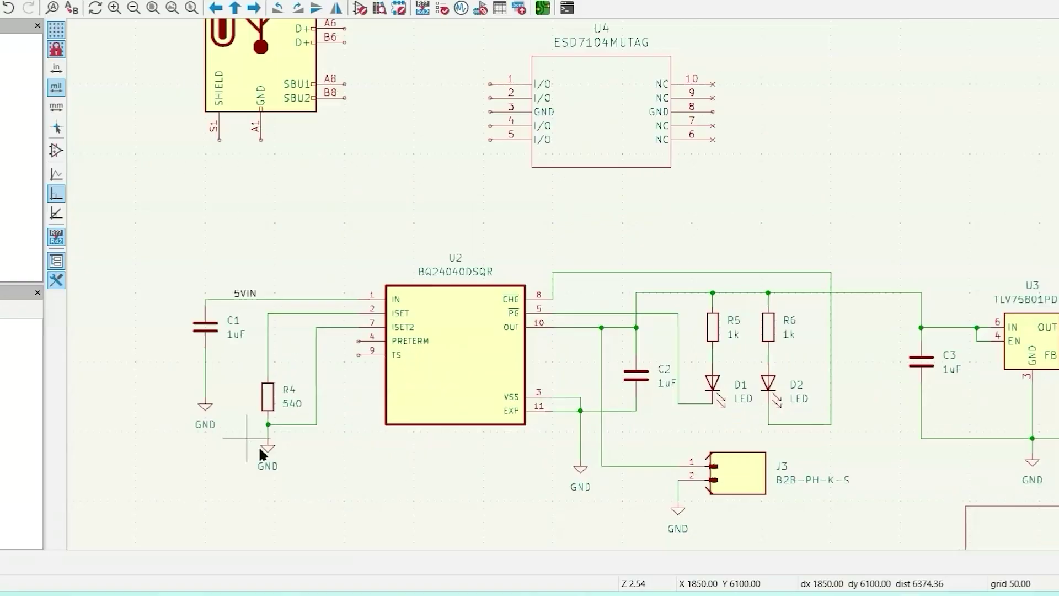
key(ctrl+d)
click(218, 174)
click(261, 140)
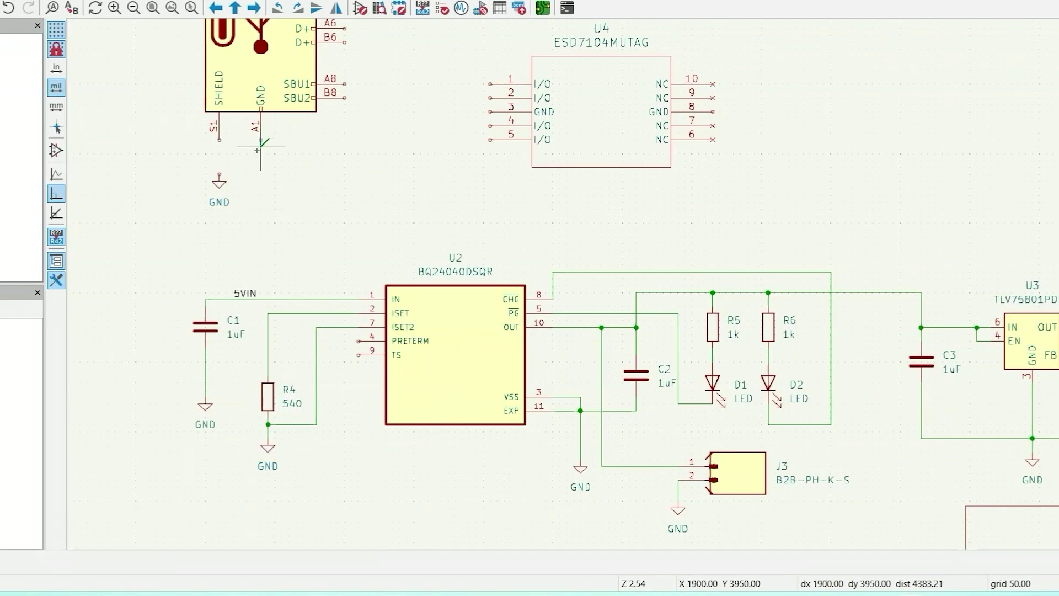
click(219, 161)
click(219, 140)
click(219, 154)
click(219, 175)
click(219, 160)
- Draw an open-ended wire from the USB-C receptacle's D- pin A7, and join D- pin B7 to it
middle_drag(380, 69, 358, 267)
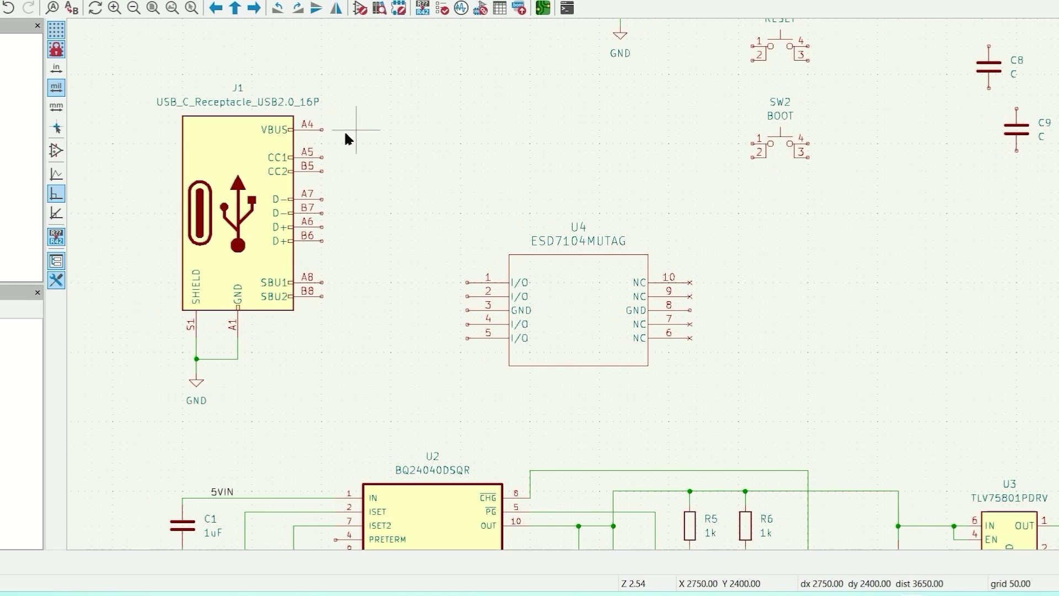
scroll(453, 116, down, 2)
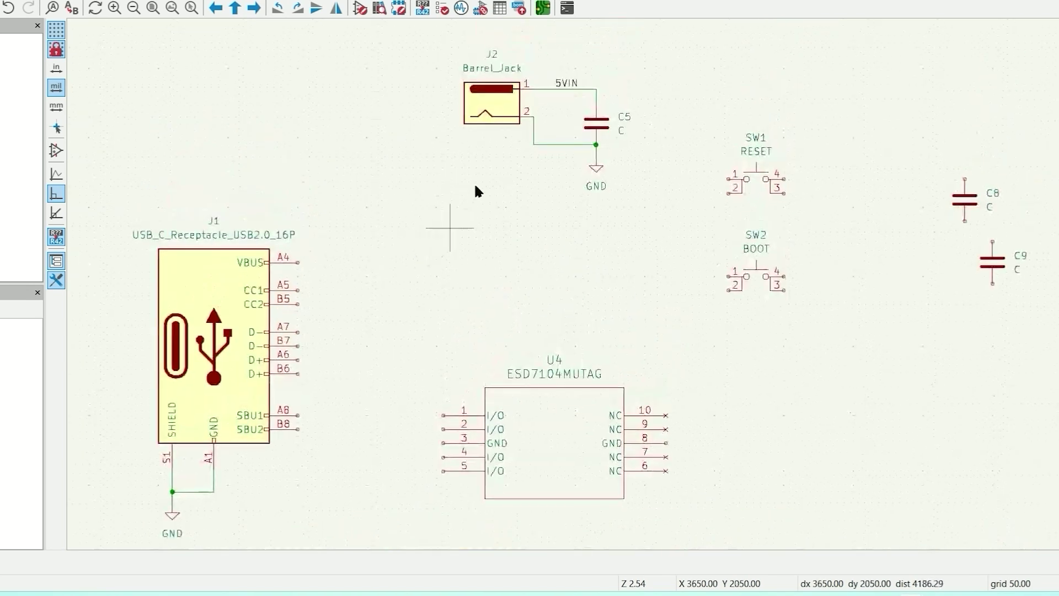
scroll(343, 367, up, 2)
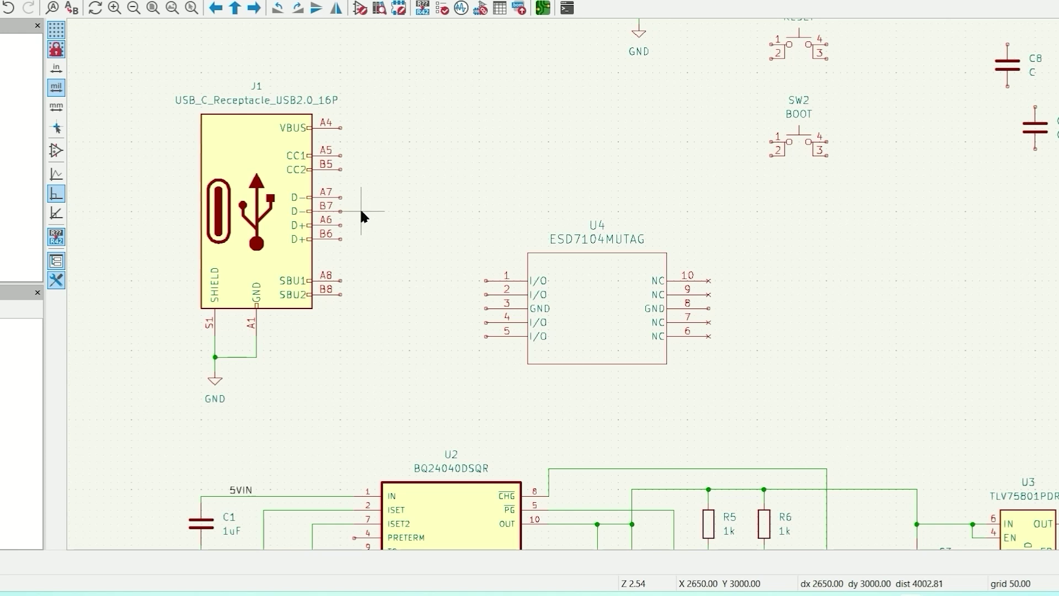
click(340, 197)
right_click(431, 197)
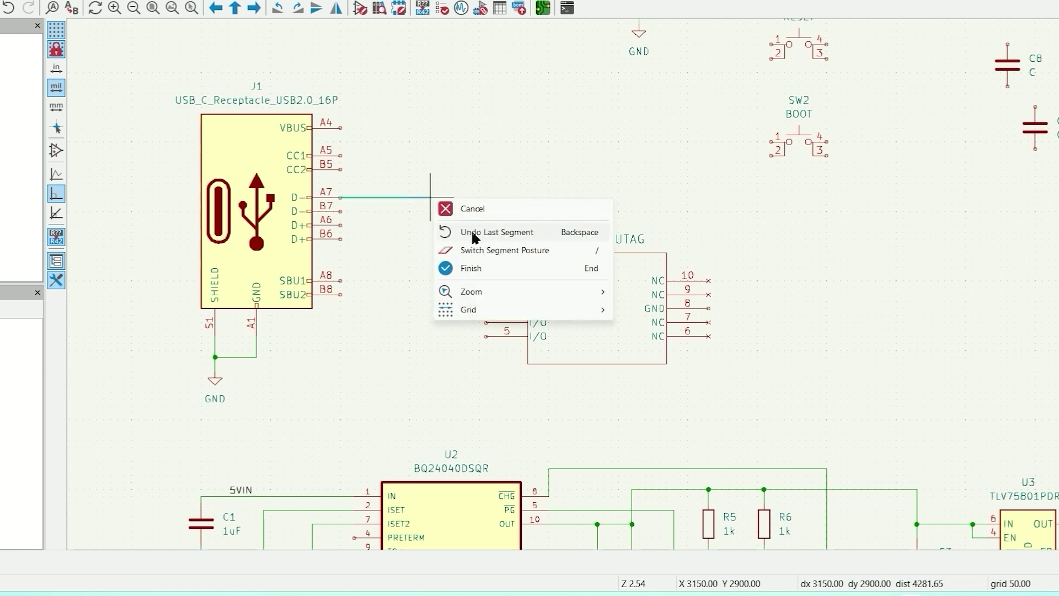
click(470, 268)
click(340, 211)
click(354, 197)
- Draw an open-ended wire from the USB-C receptacle's D+ pin A6, and join D+ pin B6 to it
click(340, 225)
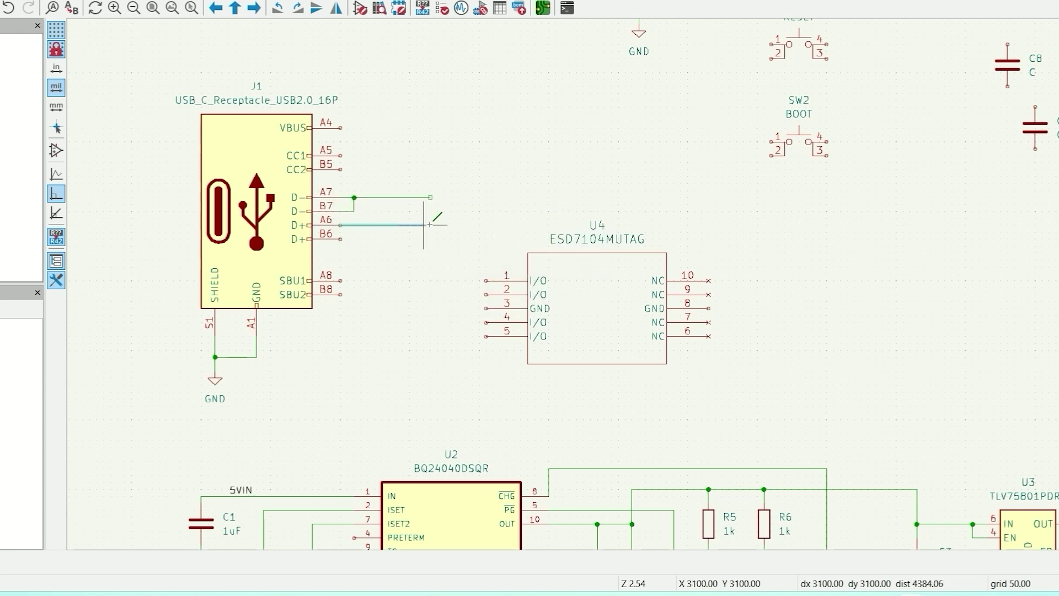
right_click(431, 225)
click(458, 294)
click(341, 238)
click(354, 225)
- Add the net label USB_N to the open-ended wire from the USB-C receptacle's D- pins
right_click(395, 197)
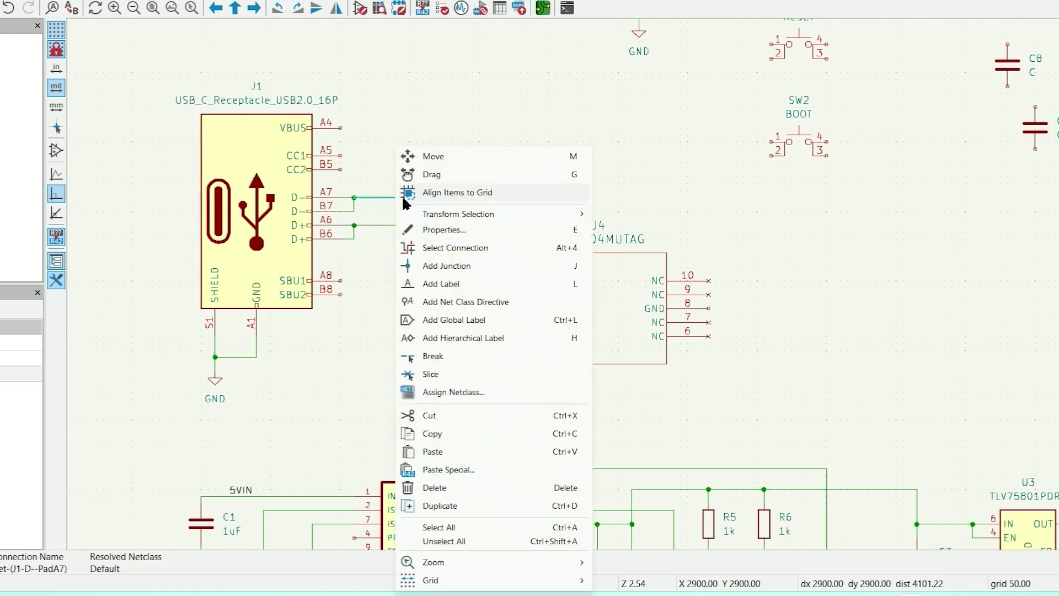
click(419, 214)
text(USB_N)
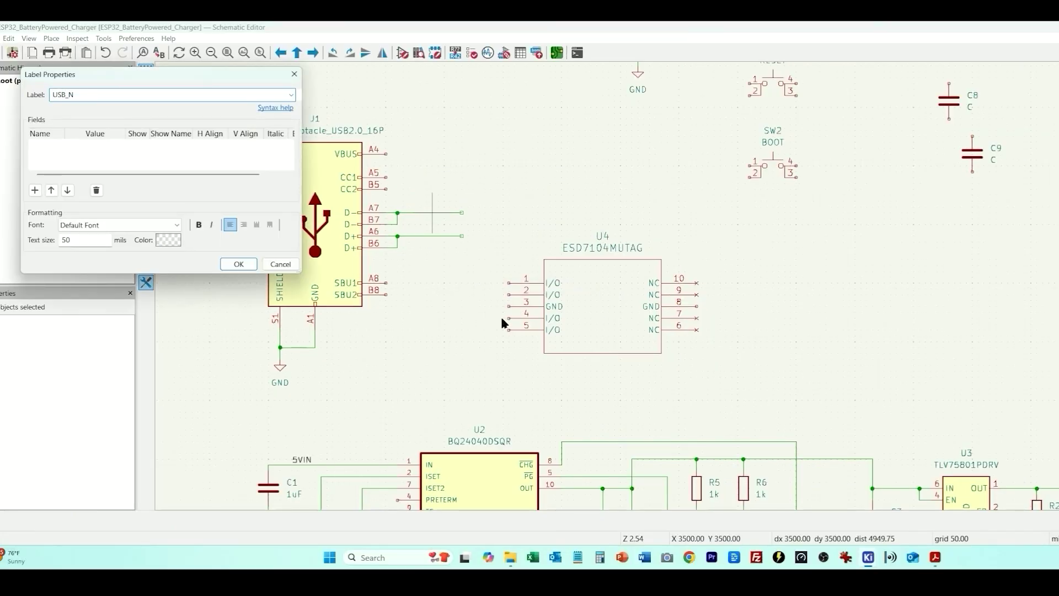
key(Return)
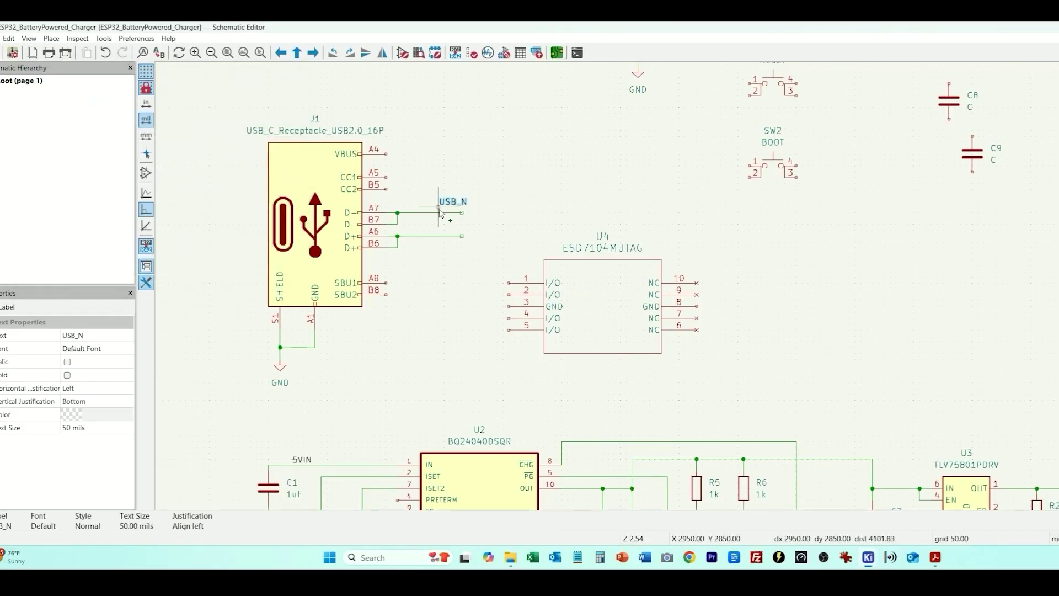
click(433, 213)
- Add the net label USB_P to the open-ended wire from the USB-C receptacle's D+ pins
right_click(433, 236)
click(469, 252)
text(USB_P)
key(Return)
click(432, 236)
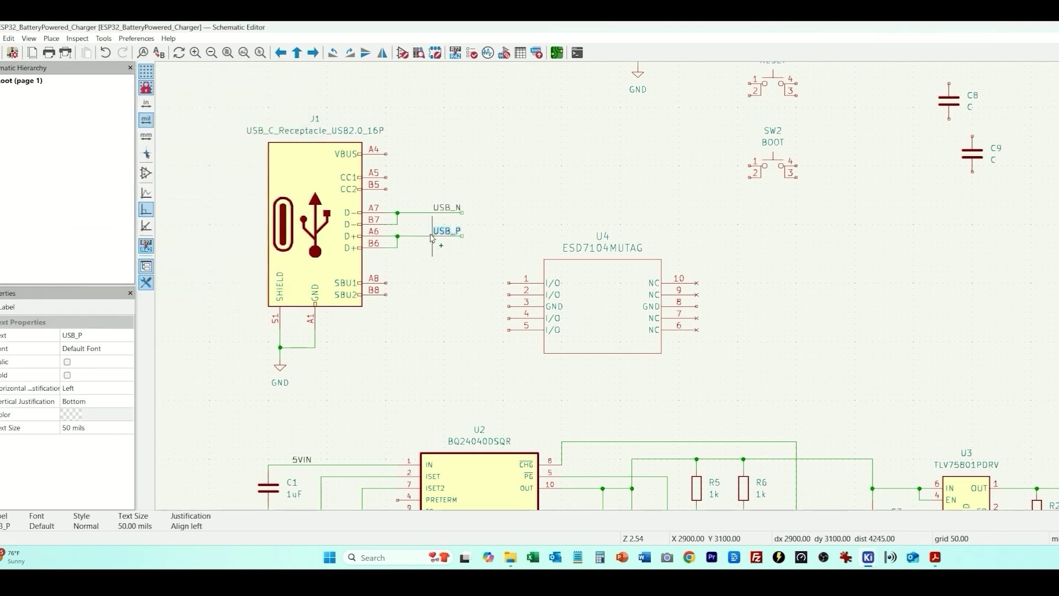
- Wire pin 1 of ESD protector U4 to the USB_N wire and its pin 2 to the USB_P wire
key(w)
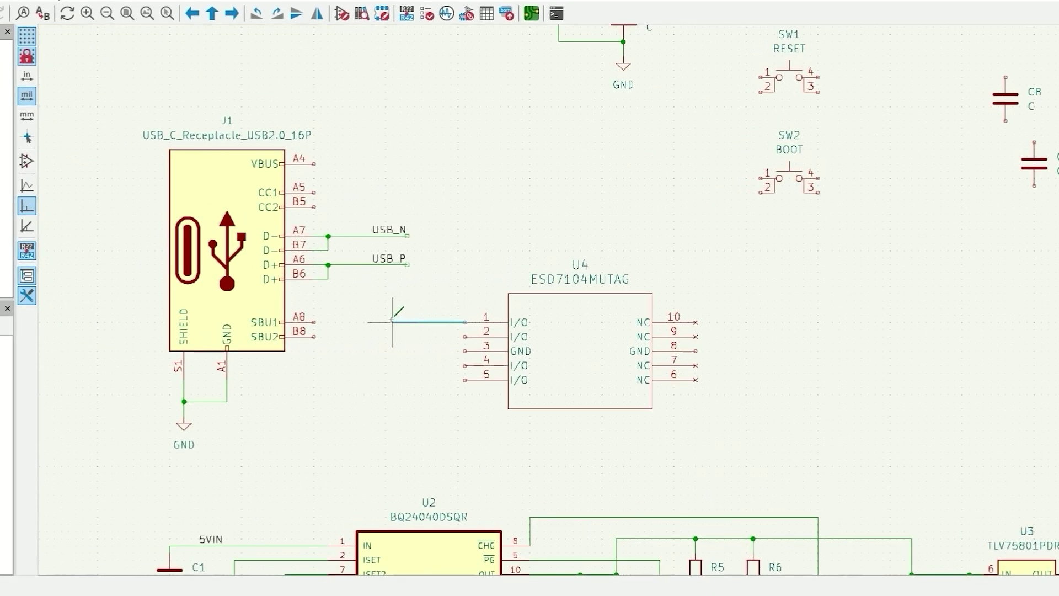
click(358, 236)
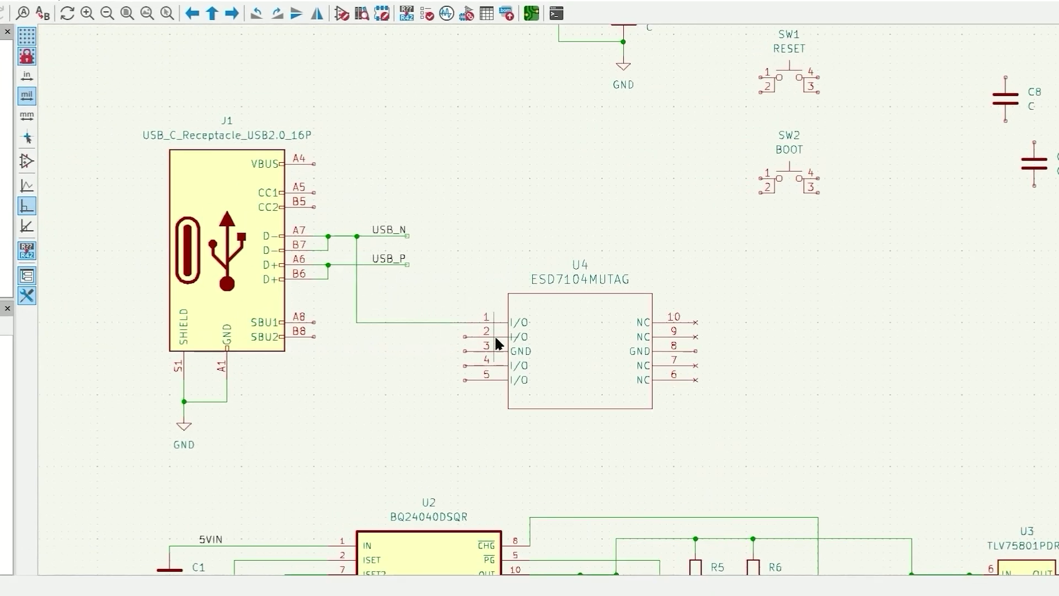
key(Escape)
click(462, 336)
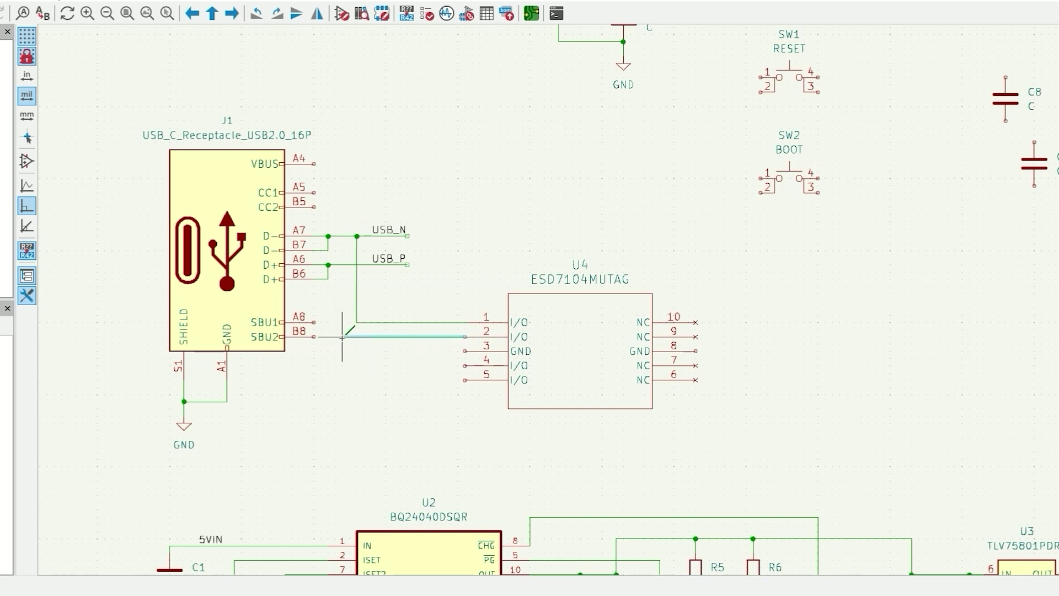
click(342, 265)
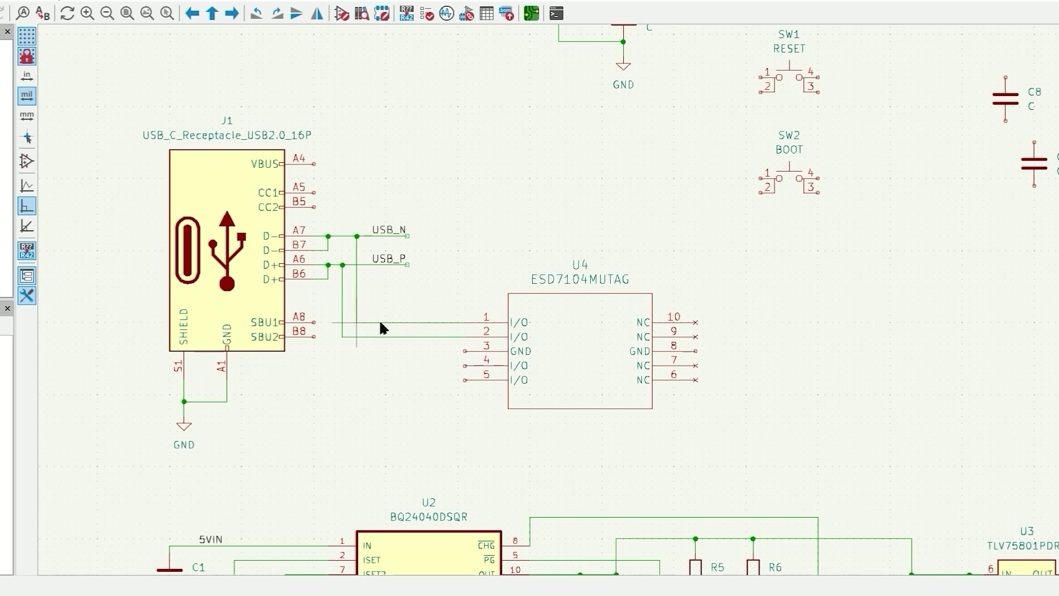
- Route wires over the top of U4 from pin 10 to the pin 1 wire and from pin 9 to the pin 2 wire
click(696, 322)
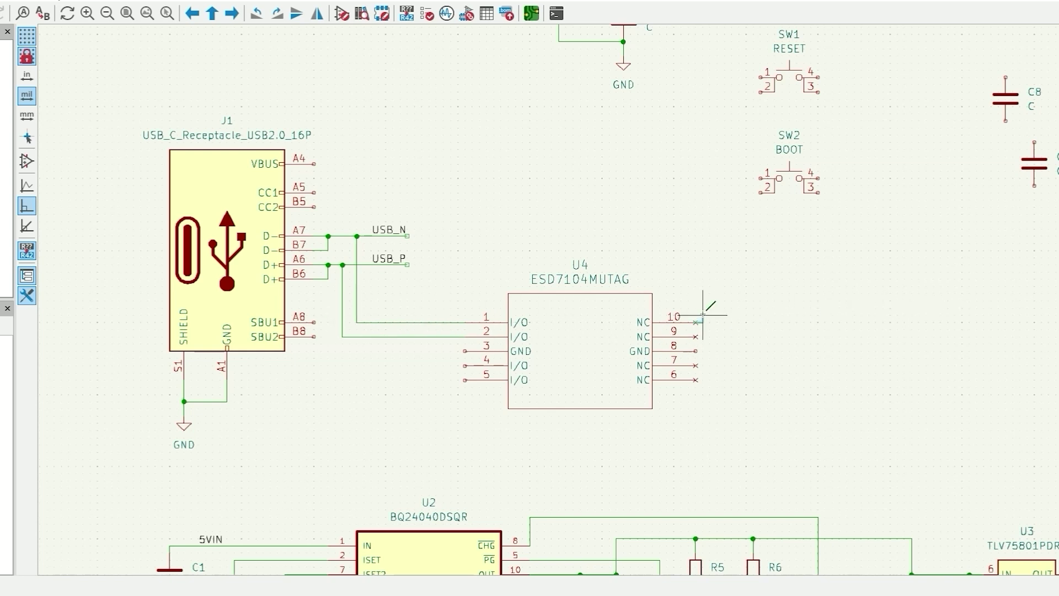
click(703, 258)
click(457, 322)
click(695, 337)
click(717, 236)
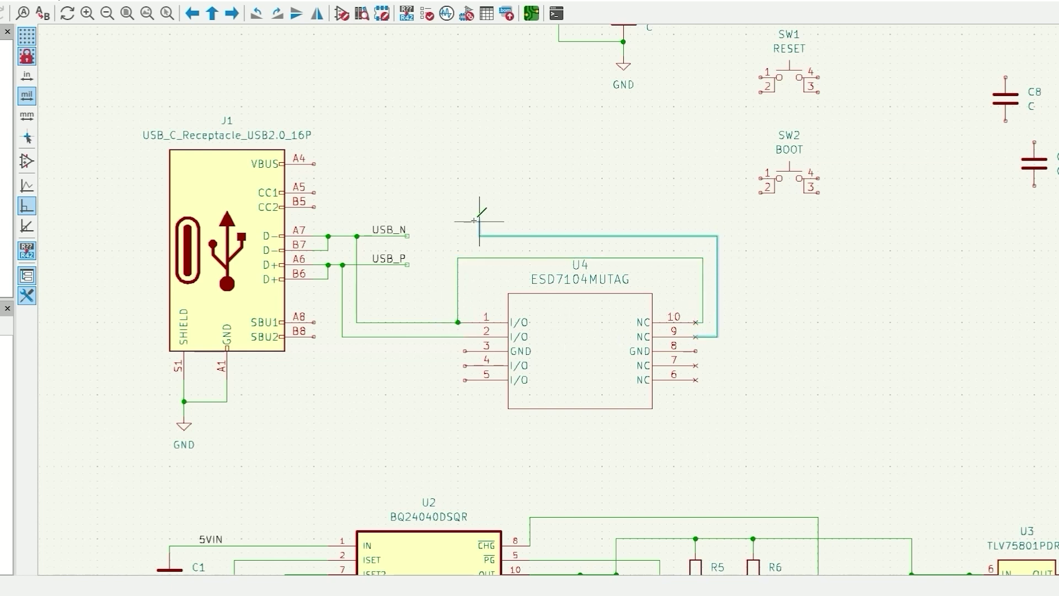
click(443, 336)
- Wire U4's pin 4 up to the barrel jack's 5VIN wire, and connect U4's pin 7 to that same wire
click(465, 365)
middle_drag(428, 366, 380, 517)
click(381, 243)
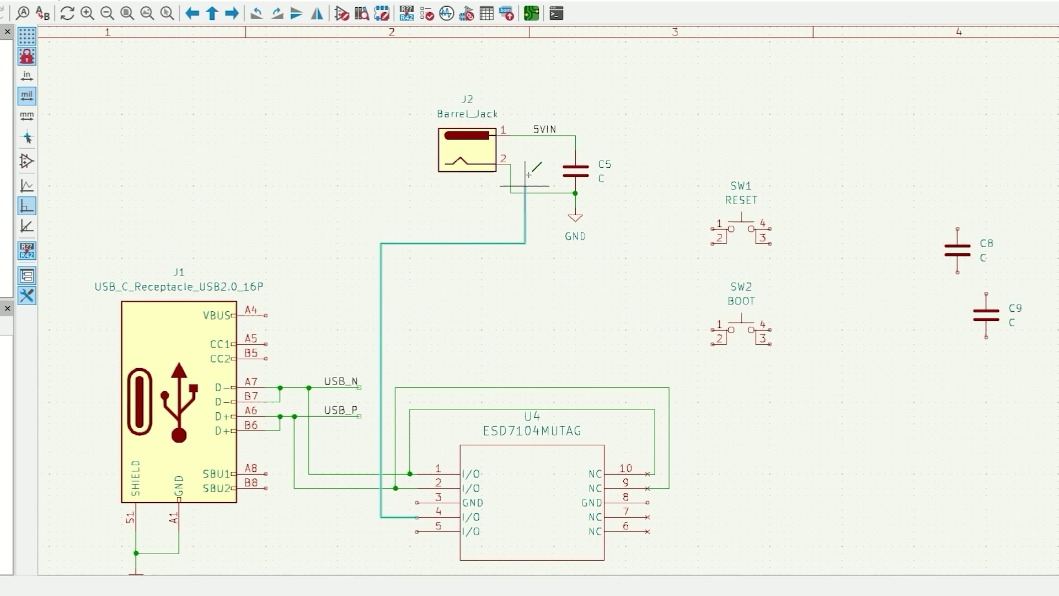
click(525, 135)
middle_drag(452, 395, 446, 292)
click(642, 414)
click(677, 270)
click(375, 271)
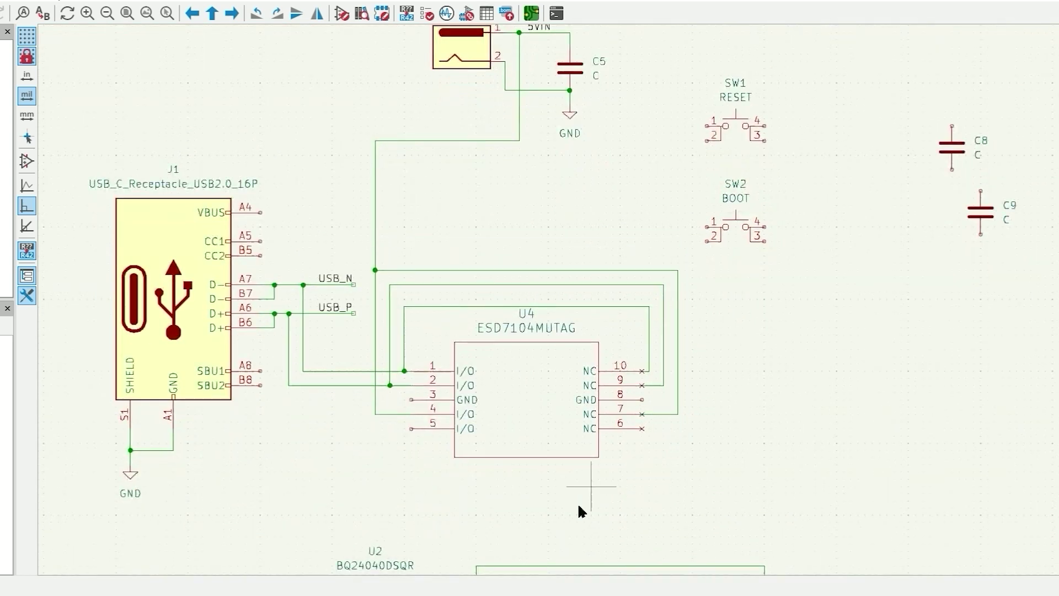
- Place two copies of the GND symbol below U4 and wire its GND pins 3 and 8 to them
click(130, 474)
key(ctrl+c)
key(ctrl+v)
click(663, 472)
key(ctrl+v)
click(390, 479)
click(411, 400)
click(389, 479)
click(642, 400)
click(664, 474)
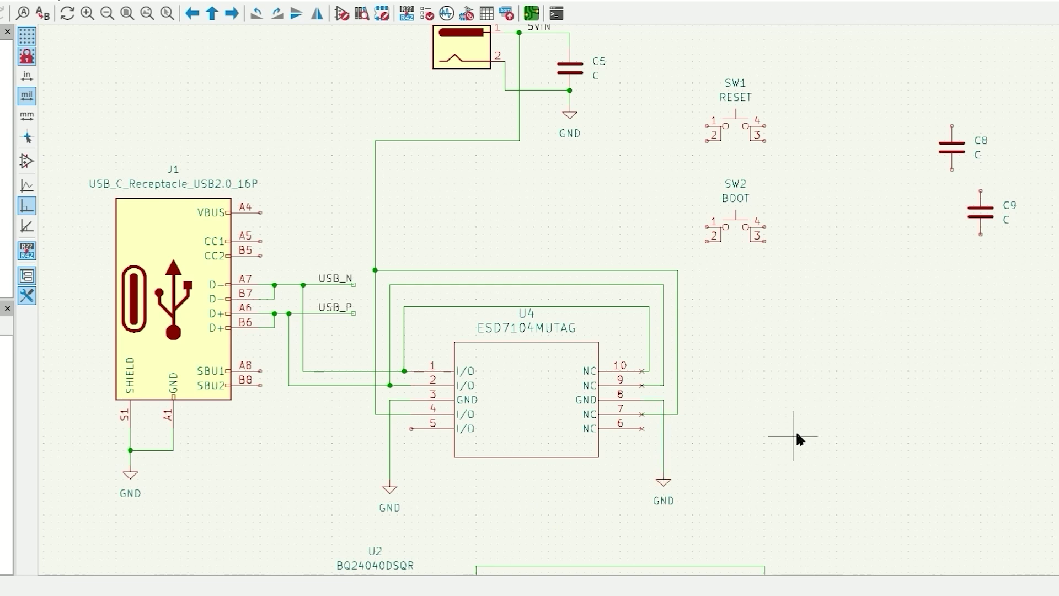
- Draw an open-ended wire from the IO19 pin of ESP32-S3 module U1 and label it USB_N
middle_drag(532, 163, 419, 146)
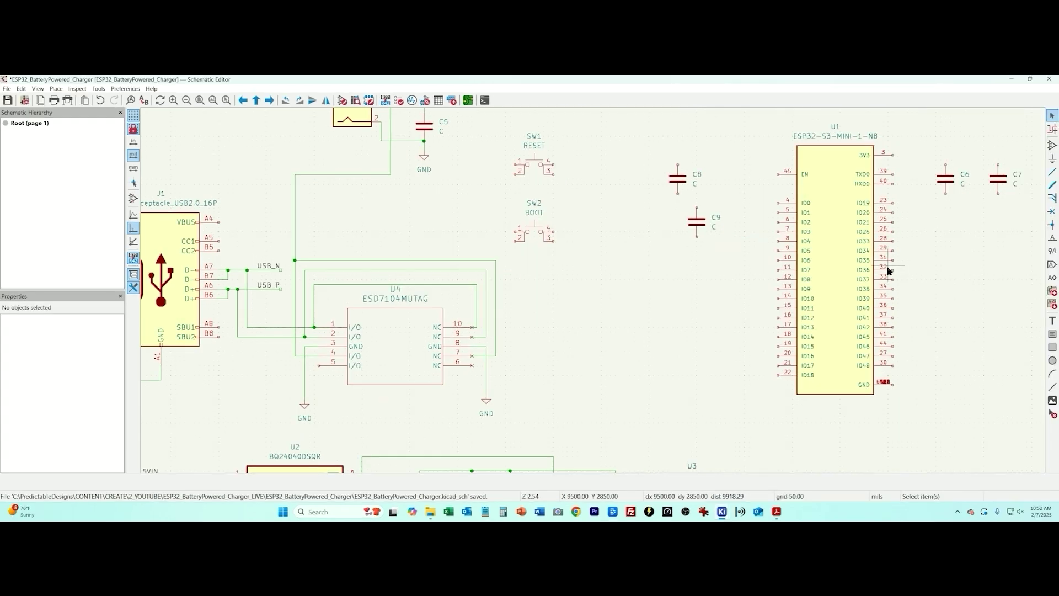
right_click(902, 203)
click(933, 293)
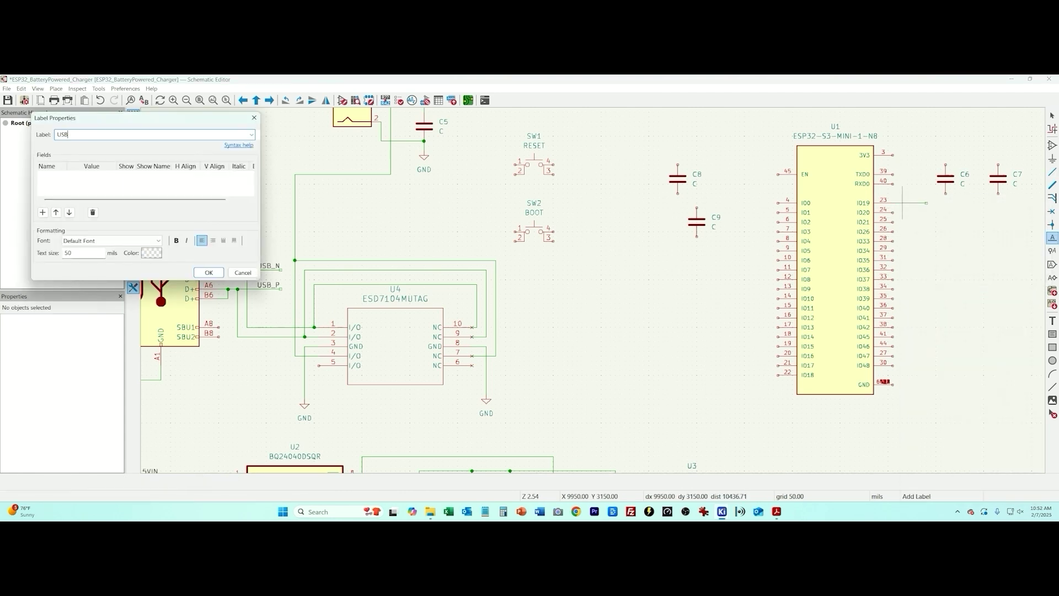
click(205, 271)
click(903, 203)
- Draw an open-ended wire from U1's IO20 pin and label it USB_P
click(893, 213)
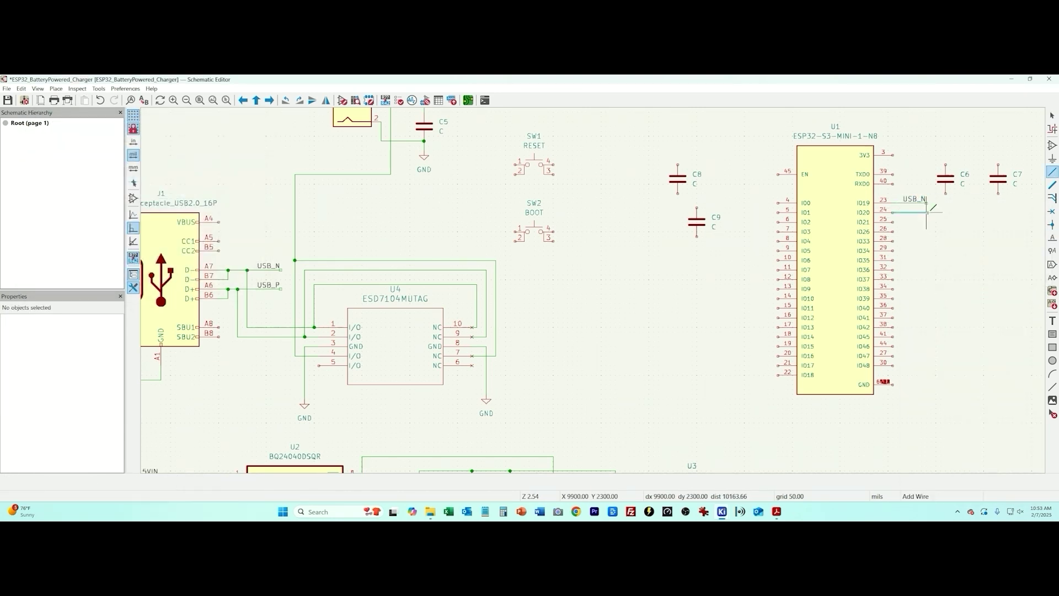
right_click(928, 213)
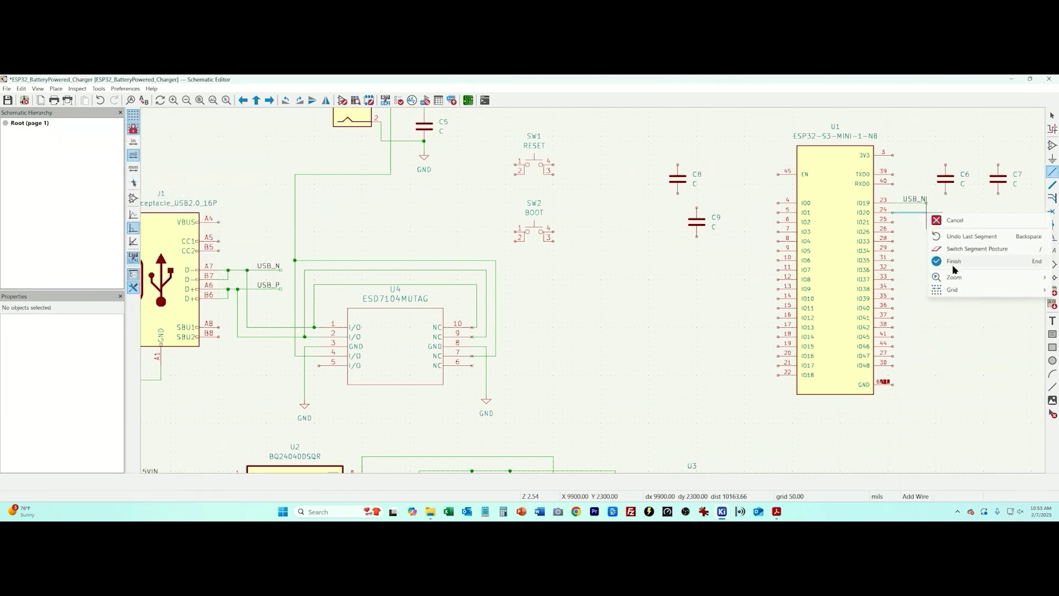
click(952, 263)
right_click(908, 216)
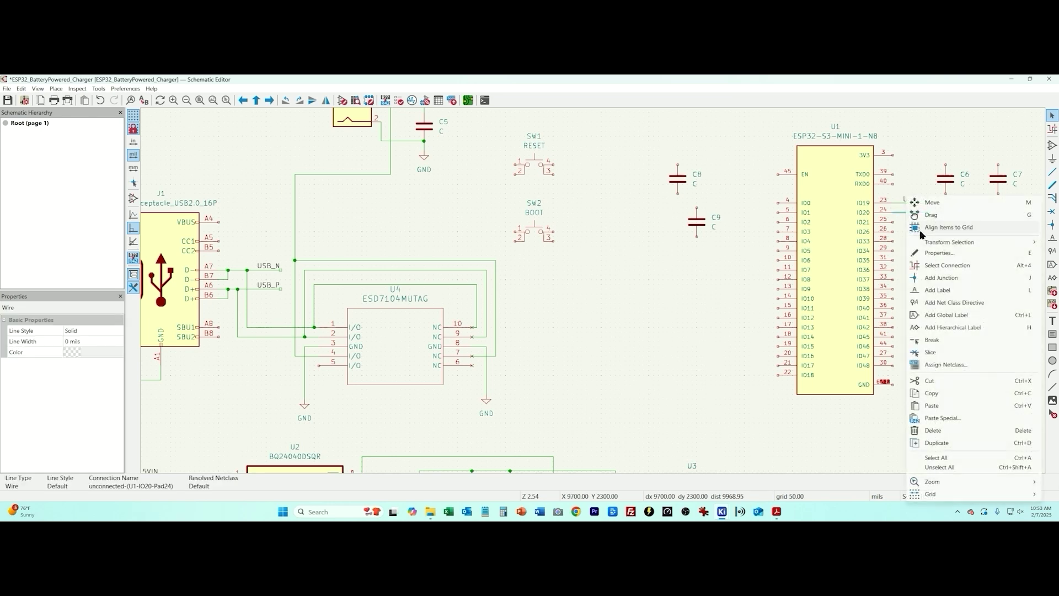
click(938, 290)
text(USB_P)
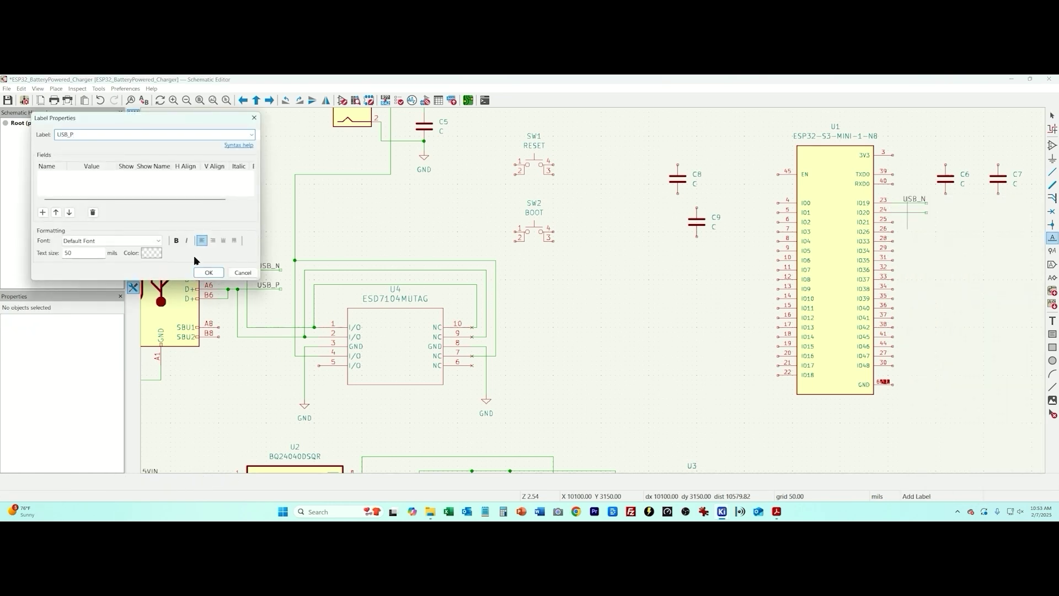
click(206, 272)
click(902, 213)
key(Escape)
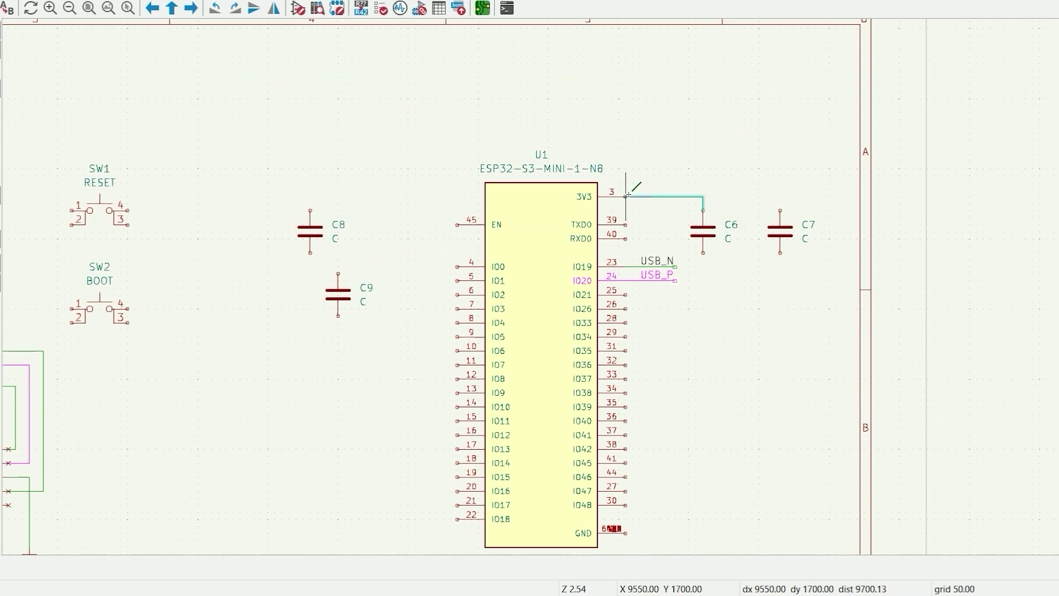
- Wire U1's 3V3 pin to the upper pins of capacitors C6 and C7, and label the wire 3V3
click(627, 195)
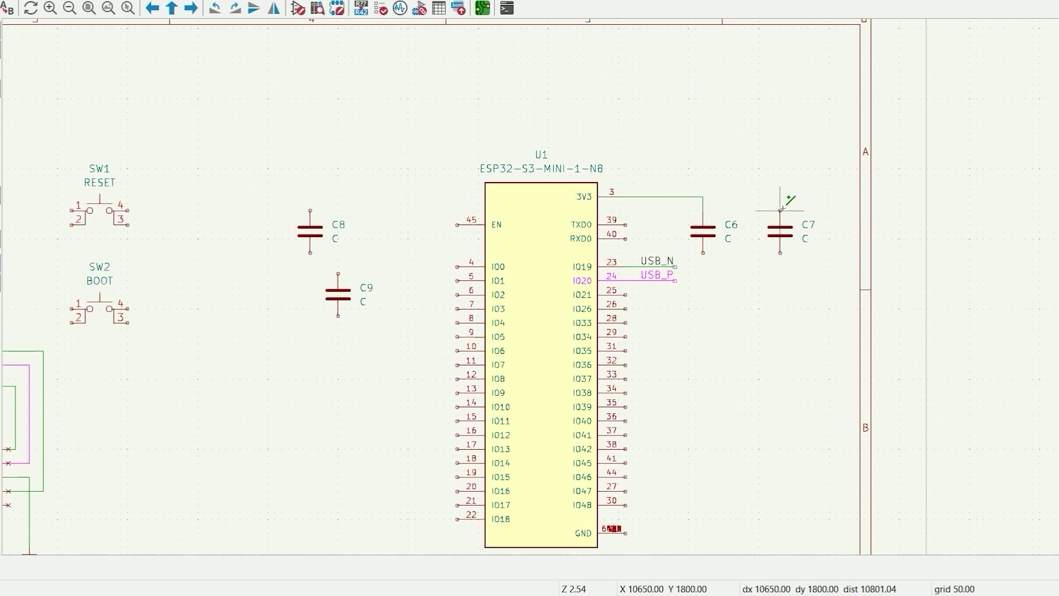
click(702, 196)
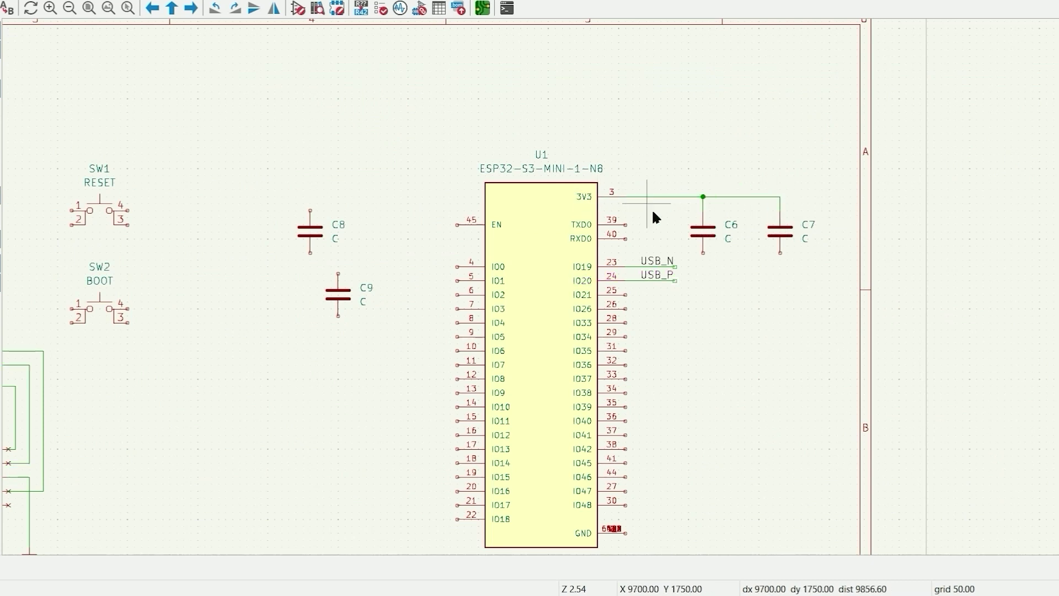
right_click(663, 193)
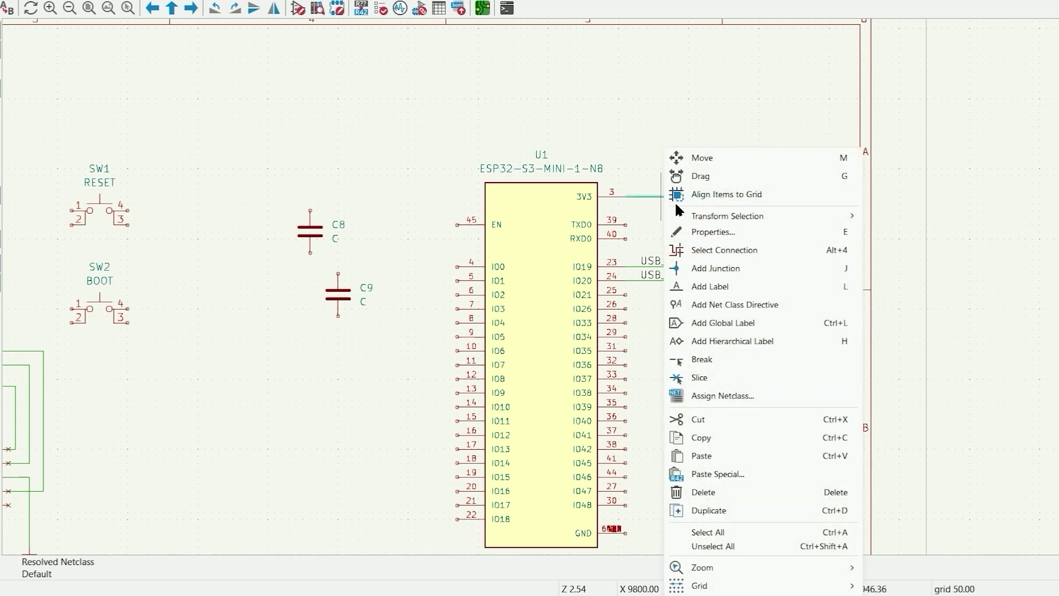
click(712, 287)
click(279, 260)
click(856, 190)
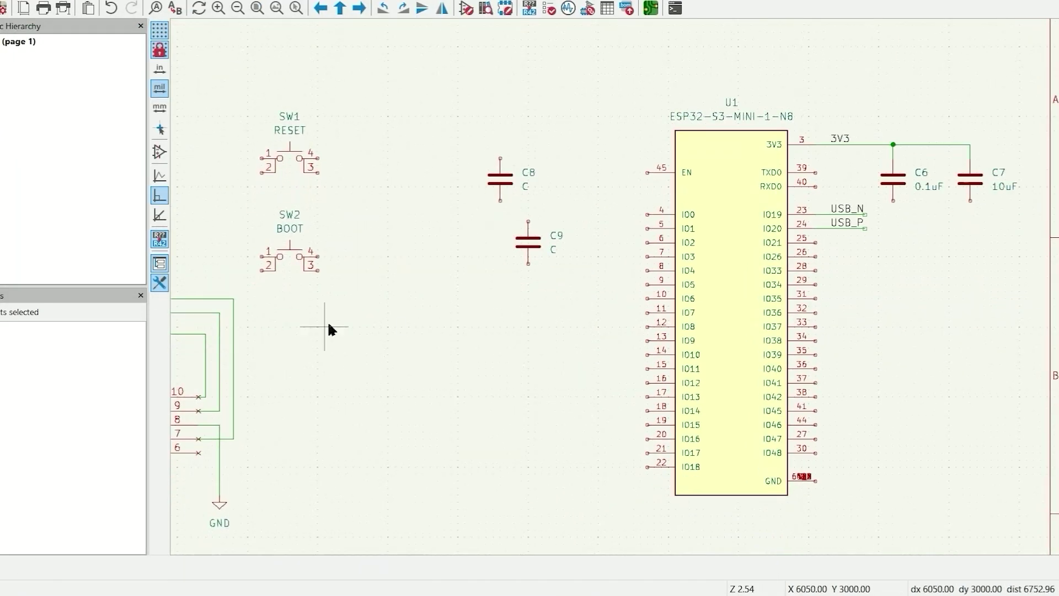
- Place a duplicated GND symbol near U1's lower corner and wire U1's GND pin to it
middle_drag(471, 488, 572, 336)
click(320, 348)
key(ctrl+d)
click(937, 355)
scroll(918, 336, up, 7)
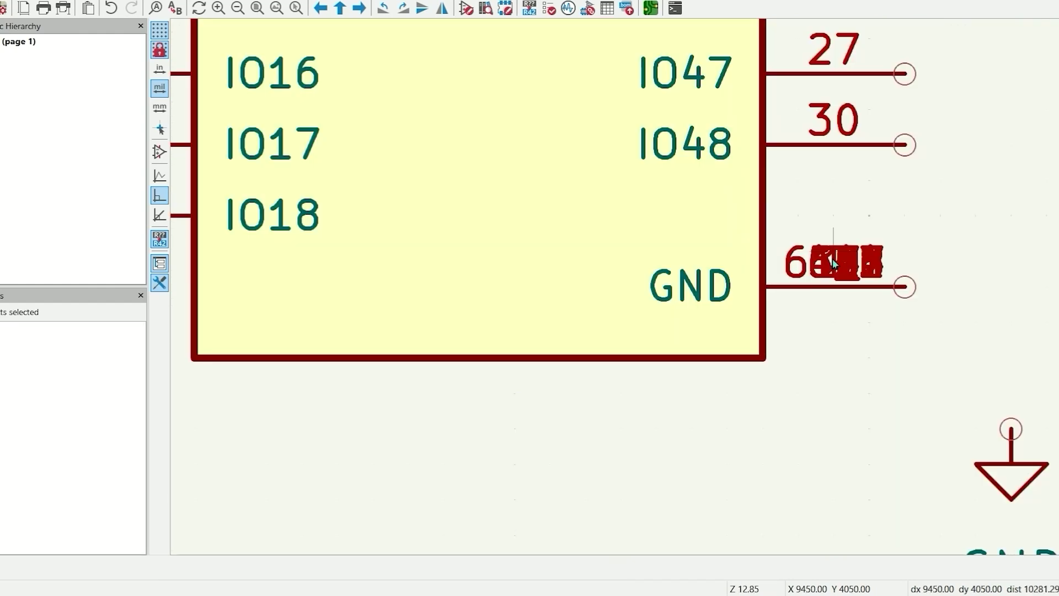
click(1011, 429)
click(904, 286)
scroll(999, 185, down, 8)
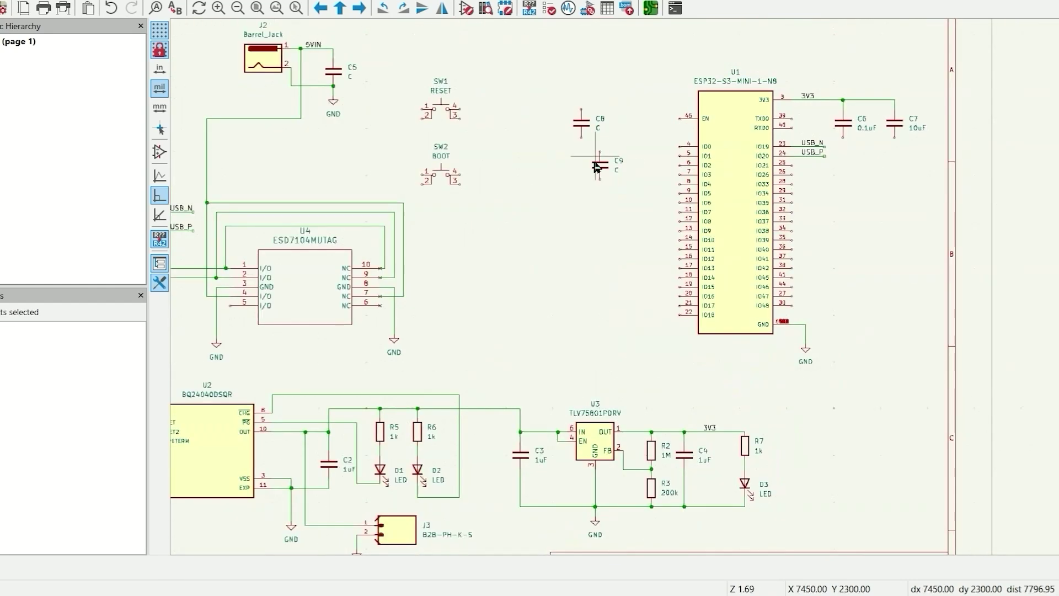
- Place a duplicated GND symbol below C7 and wire the lower pins of C7 and C6 to it
key(ctrl+d)
click(940, 235)
click(940, 212)
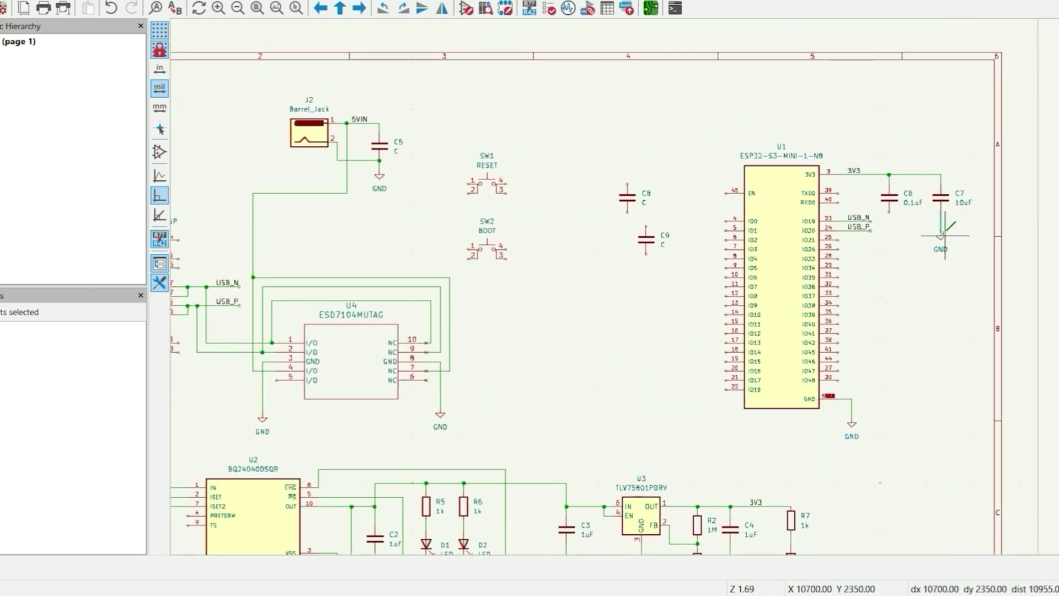
click(941, 235)
click(889, 207)
click(941, 221)
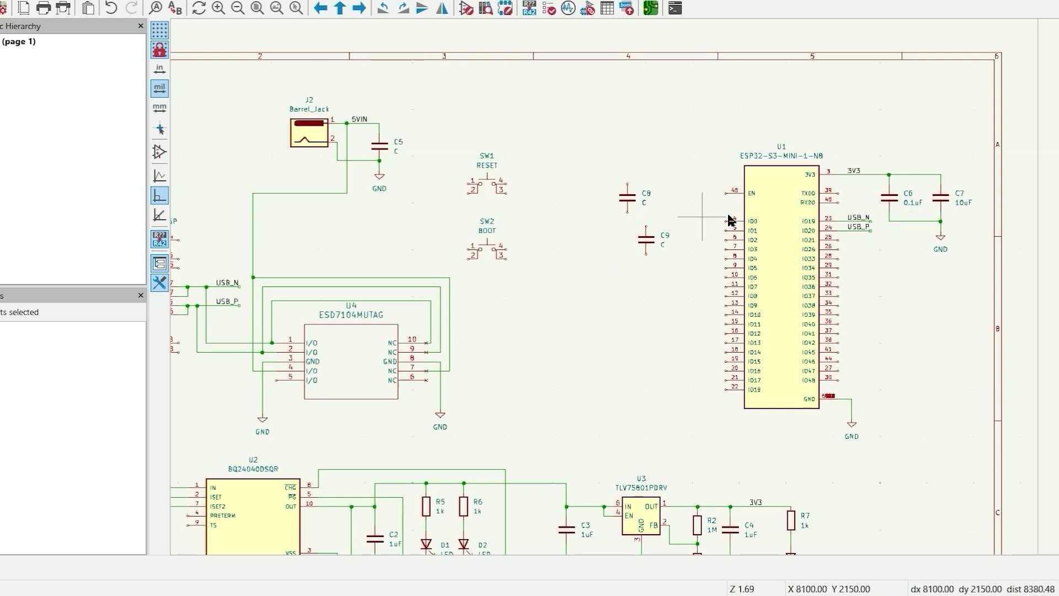
- Move C8 down and away from C9, wire C8's upper pin to U1's EN pin, and wire C9's upper pin to IO0
middle_drag(562, 146, 501, 151)
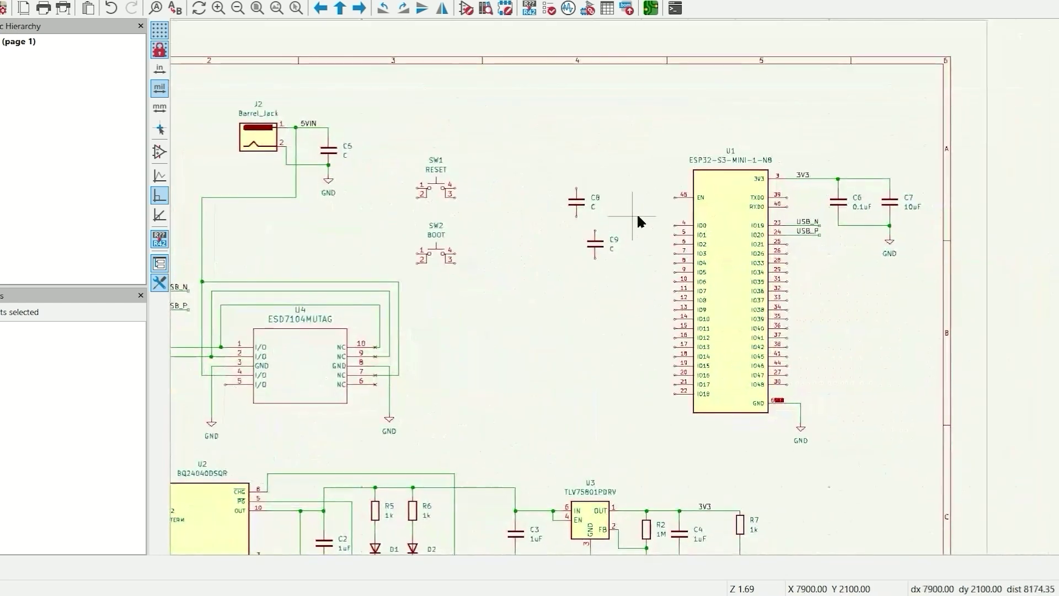
middle_drag(659, 233, 834, 287)
scroll(834, 287, up, 2)
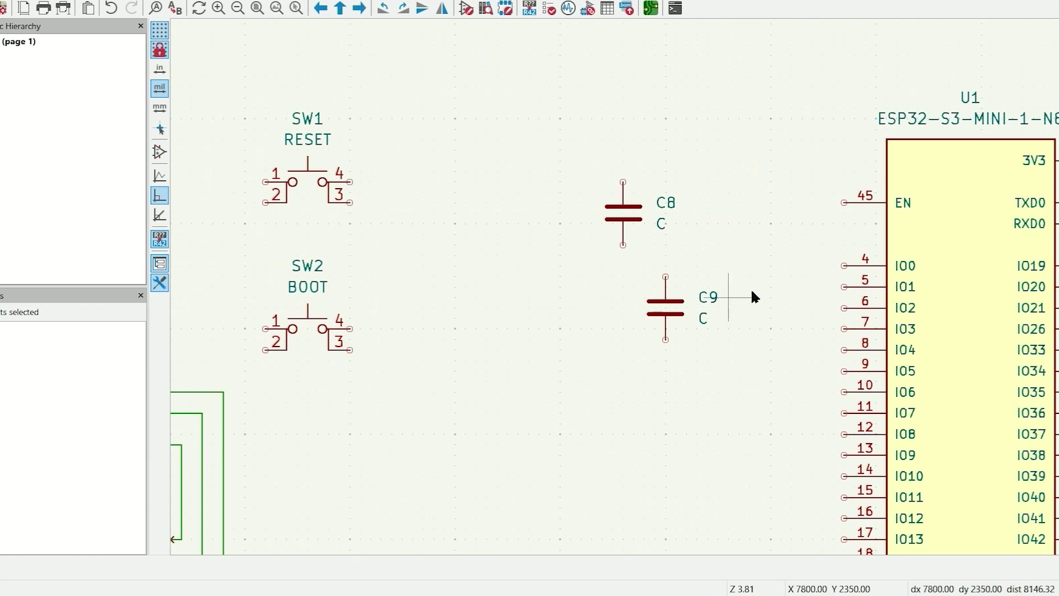
click(623, 224)
drag(623, 214, 581, 246)
click(582, 213)
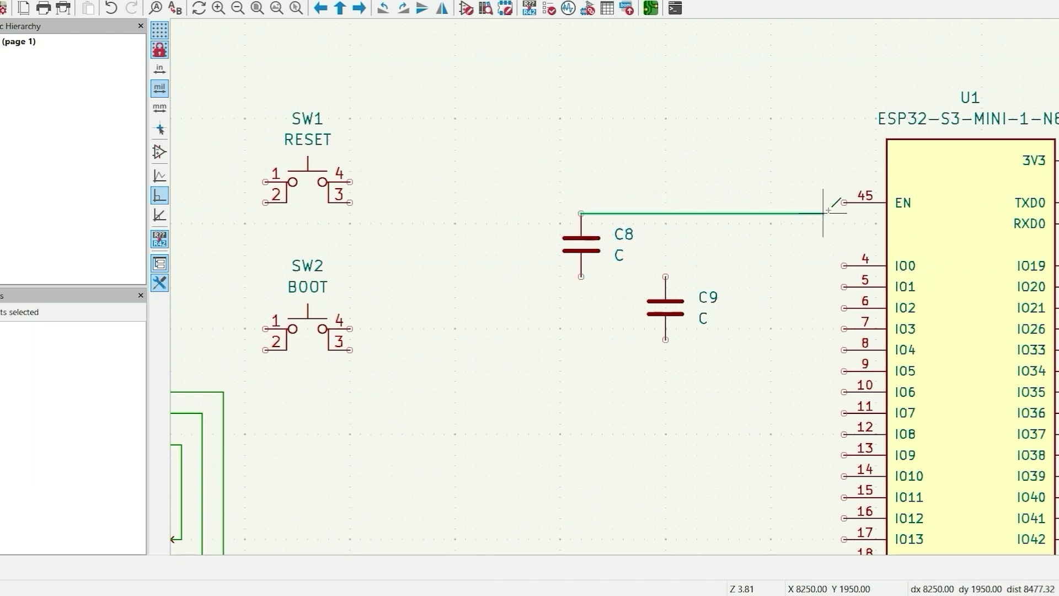
click(844, 202)
click(665, 276)
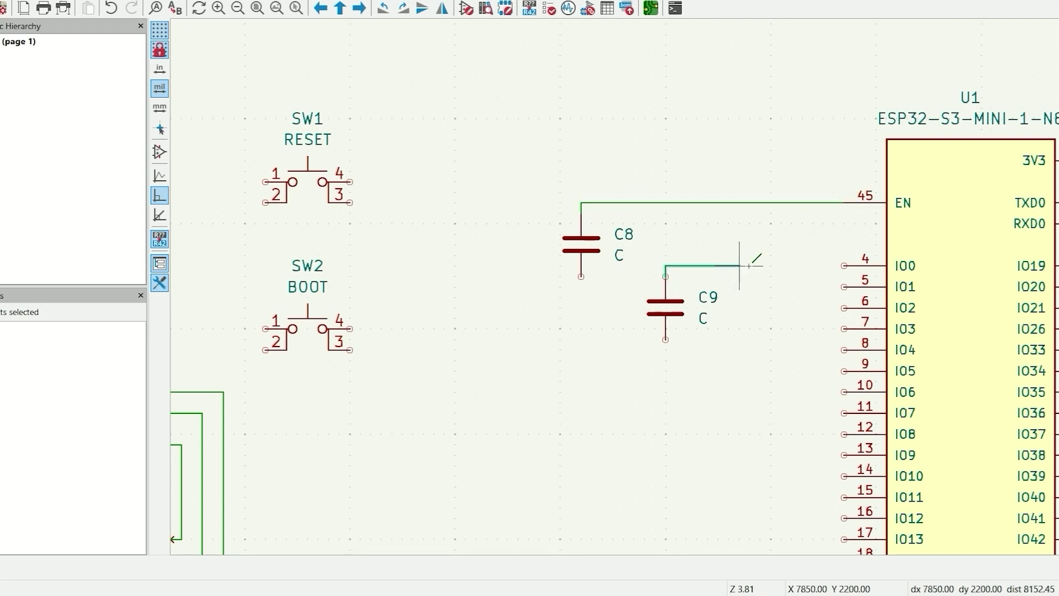
click(844, 266)
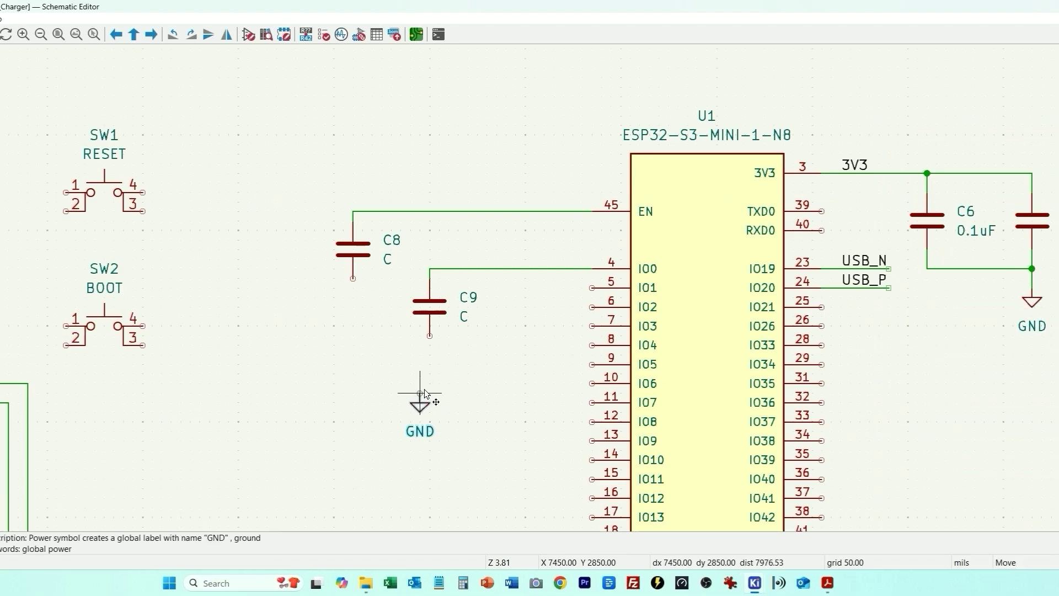
- Place a GND symbol below C9 and connect the lower pins of C9 and C8 to it
click(429, 400)
click(353, 278)
click(429, 364)
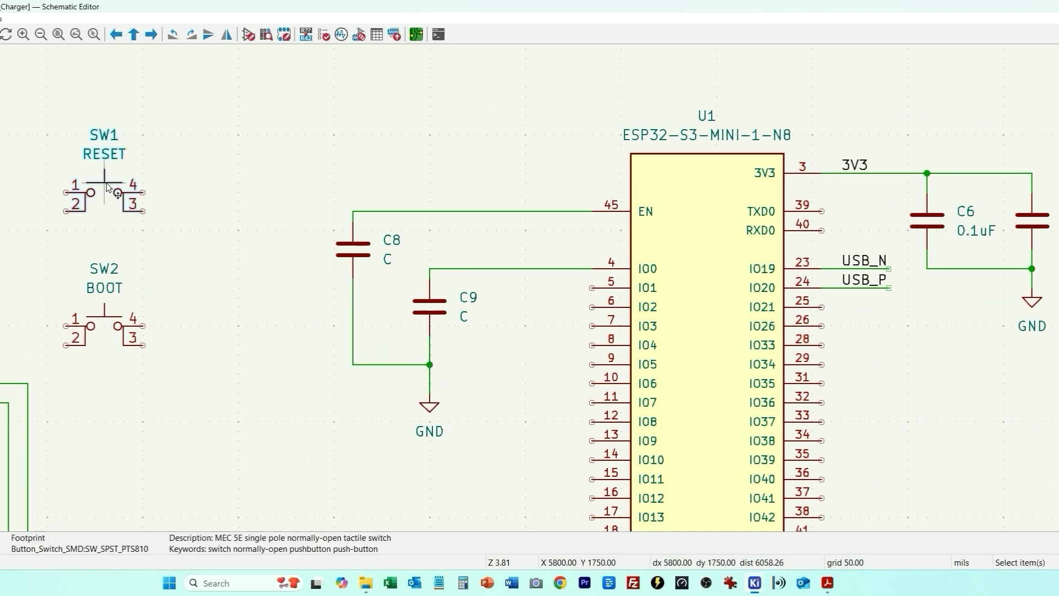
- Move switches SW1 and SW2 closer to C8, and join pin 1 to 2 and pin 3 to 4 on each switch
drag(105, 188, 248, 235)
drag(160, 328, 302, 336)
click(209, 240)
click(209, 260)
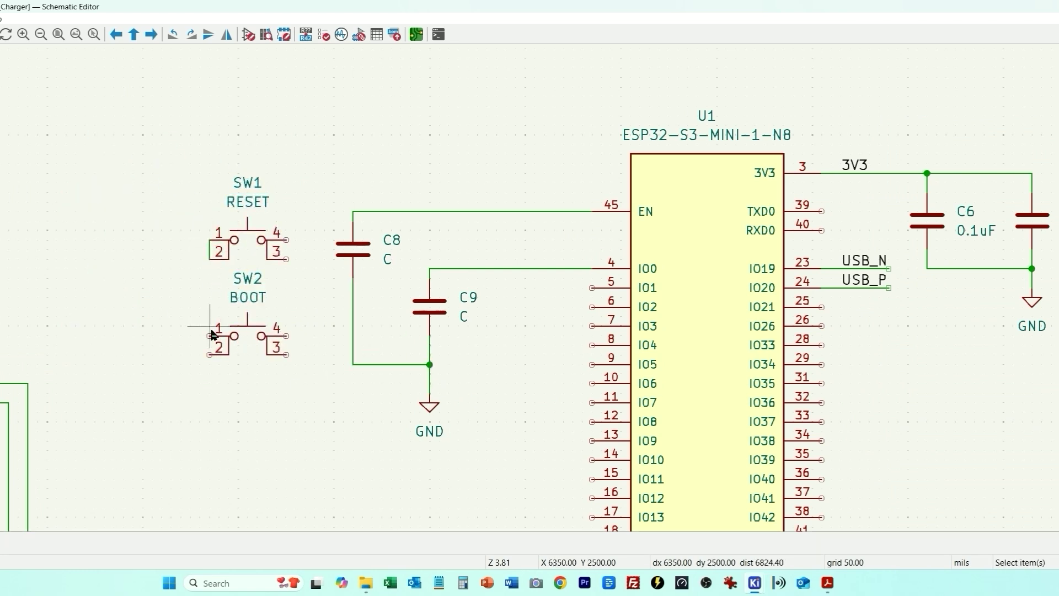
click(210, 335)
click(210, 355)
click(286, 240)
click(287, 260)
click(287, 336)
- Place two duplicated GND symbols beside the RESET and BOOT switches and wire each switch's pin 1 to its own symbol
click(429, 407)
key(ctrl+d)
click(171, 269)
key(ctrl+d)
click(171, 393)
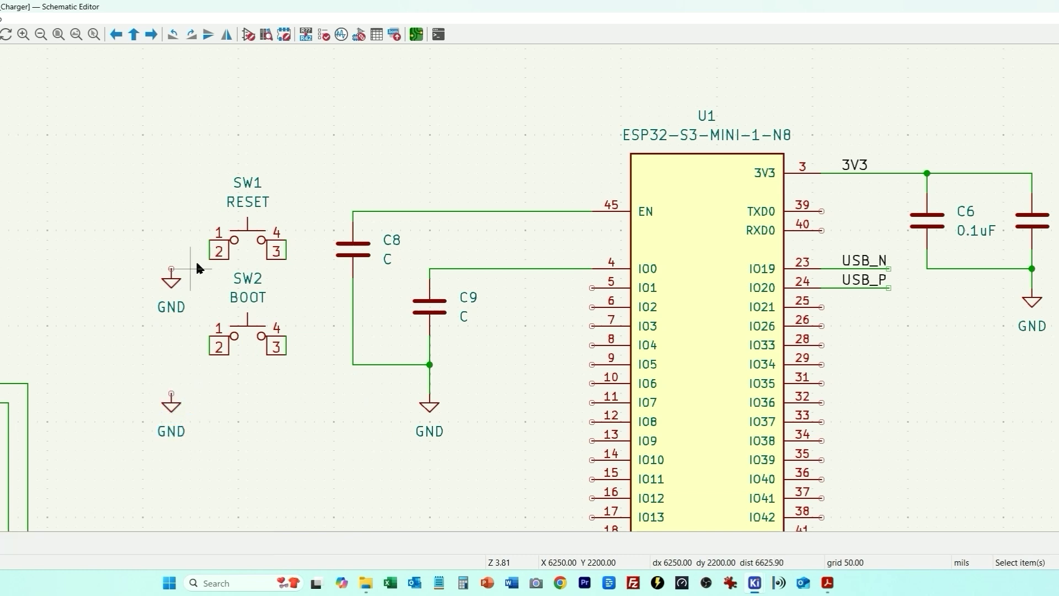
click(171, 269)
click(209, 240)
click(171, 393)
click(209, 336)
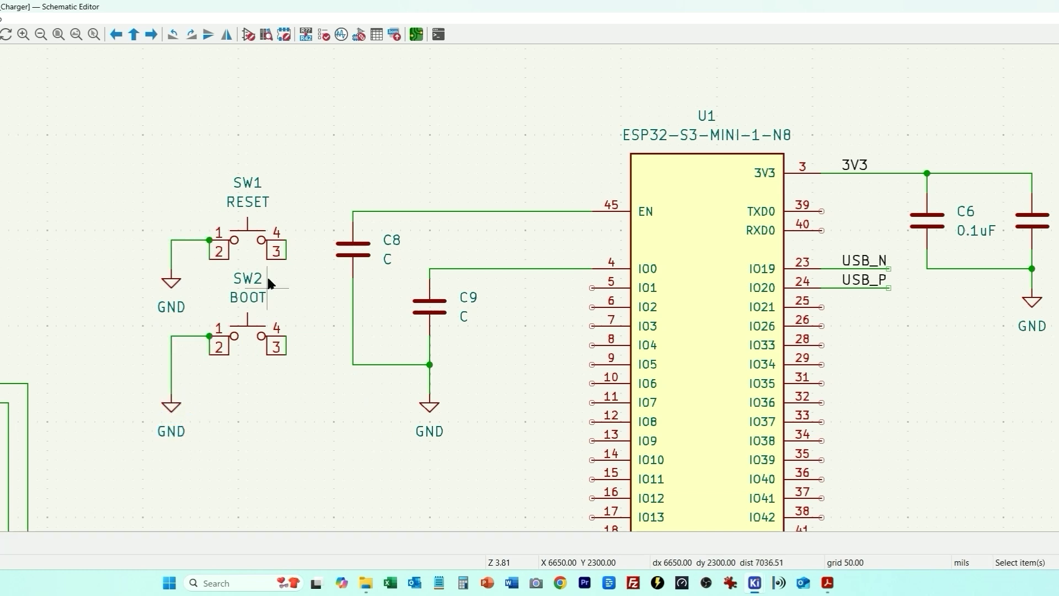
- Wire pin 4 of the RESET switch to the EN net at C8 and pin 4 of the BOOT switch to the IO0 net at C9
click(286, 239)
click(306, 240)
click(353, 211)
click(286, 335)
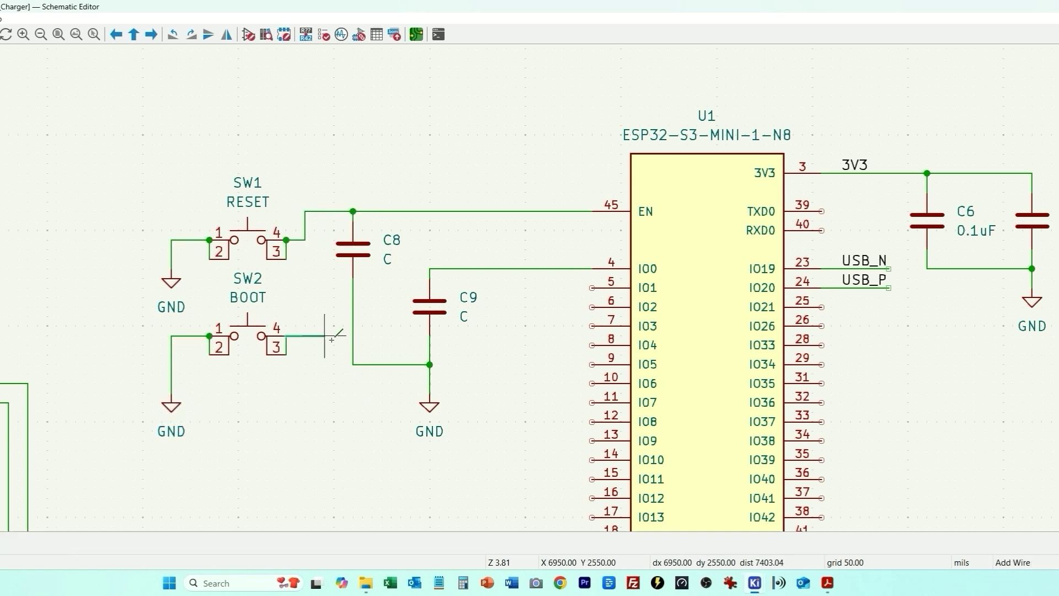
click(401, 336)
click(430, 268)
key(Escape)
- Duplicate the 1k resistor R5 and place the copy directly above C8, with its lower end on the EN net
scroll(864, 318, down, 5)
scroll(533, 432, down, 5)
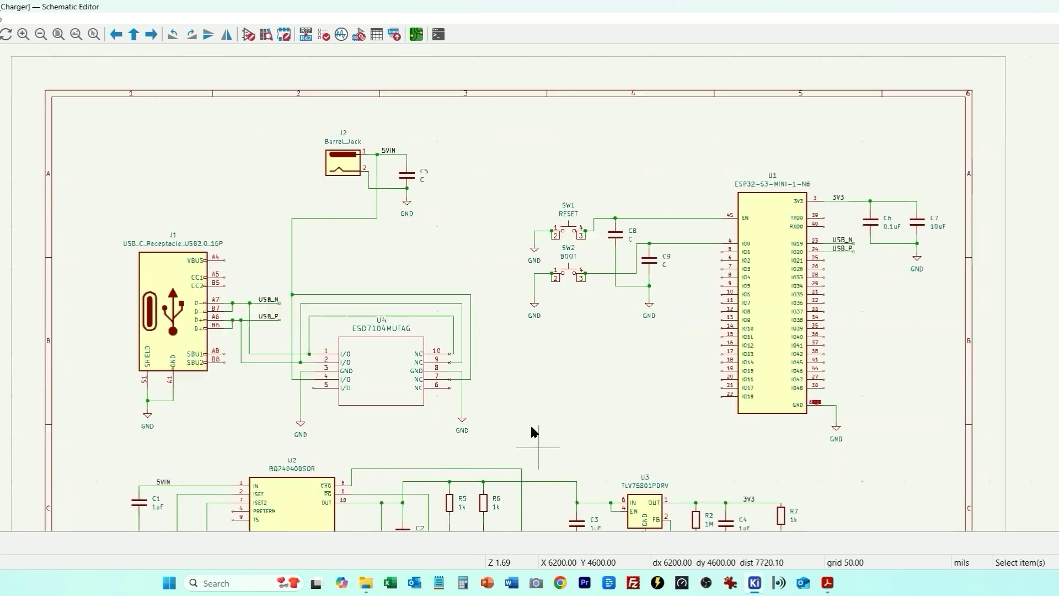
click(427, 339)
key(ctrl+c)
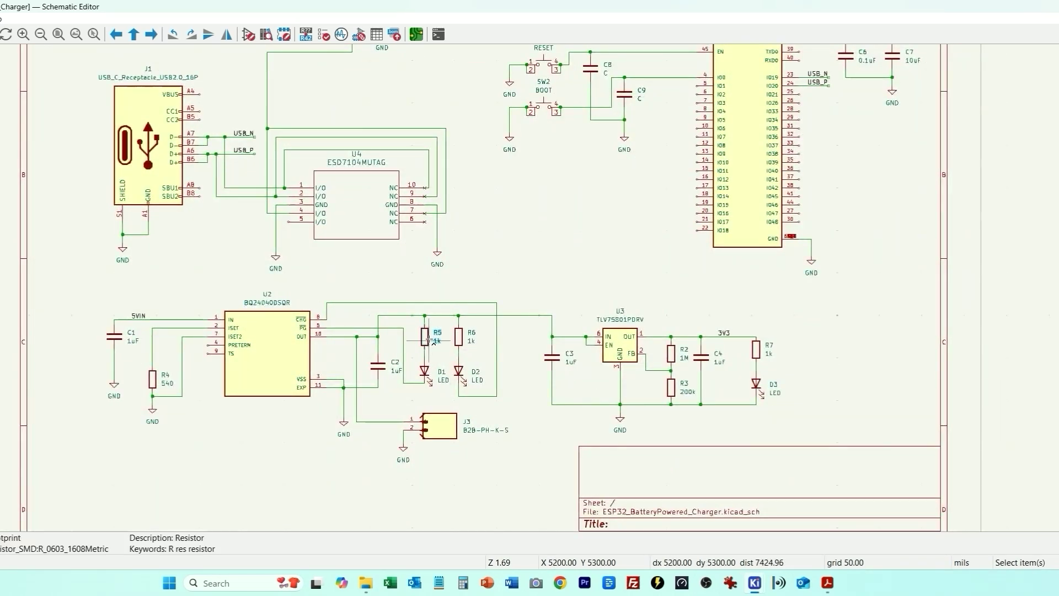
key(ctrl+v)
middle_drag(587, 50, 541, 219)
click(543, 203)
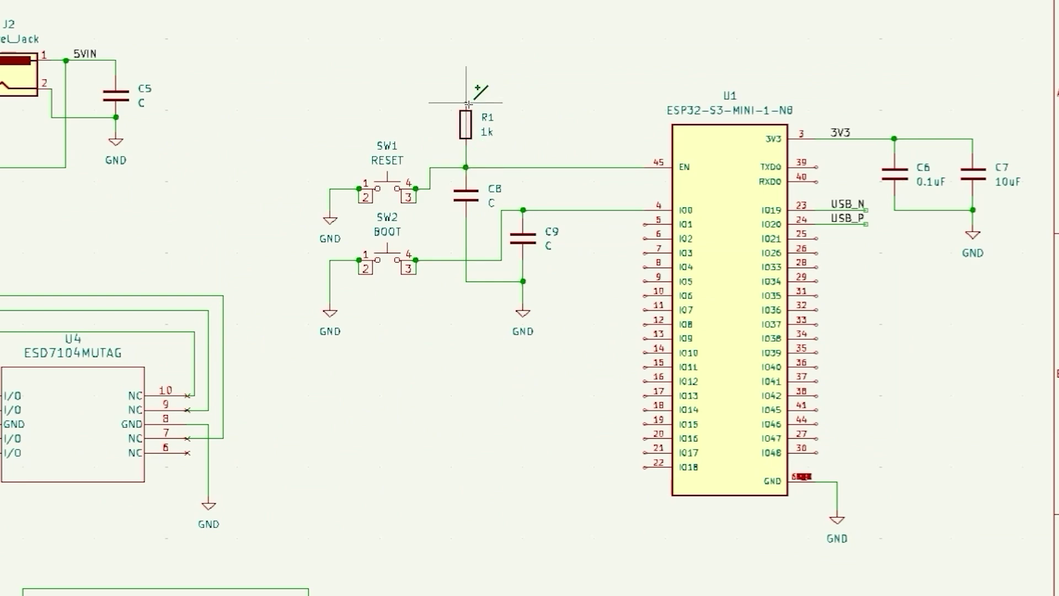
- Wire the upper pin of the resistor above C8 over U1 to the 3V3 net at C6
click(544, 181)
click(543, 161)
click(894, 139)
- Set the value of the EN pull-up resistor R1 to 10k
double_click(464, 130)
click(141, 153)
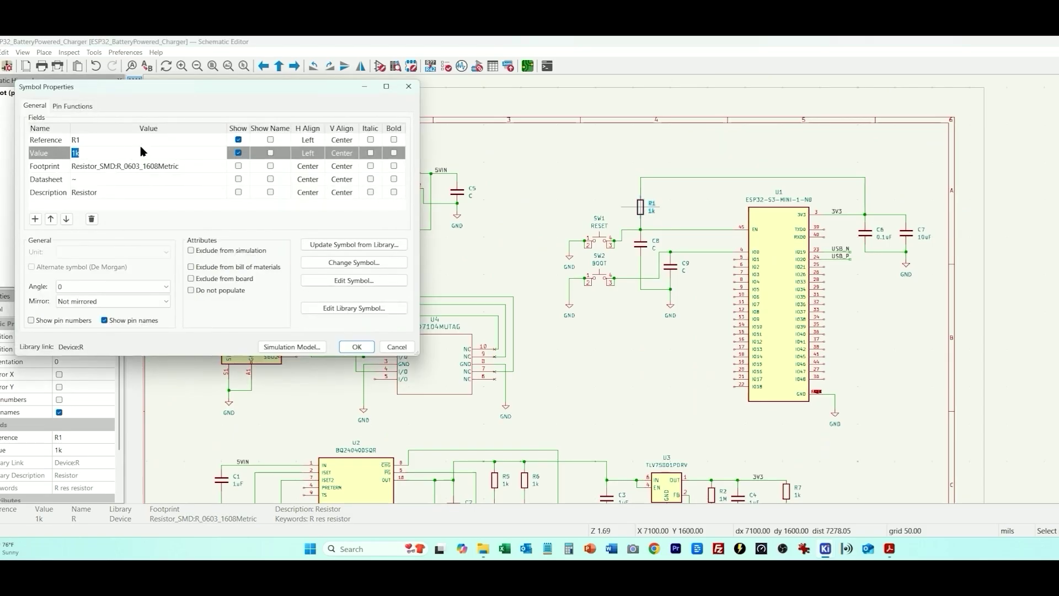
text(10k)
key(Return)
click(356, 347)
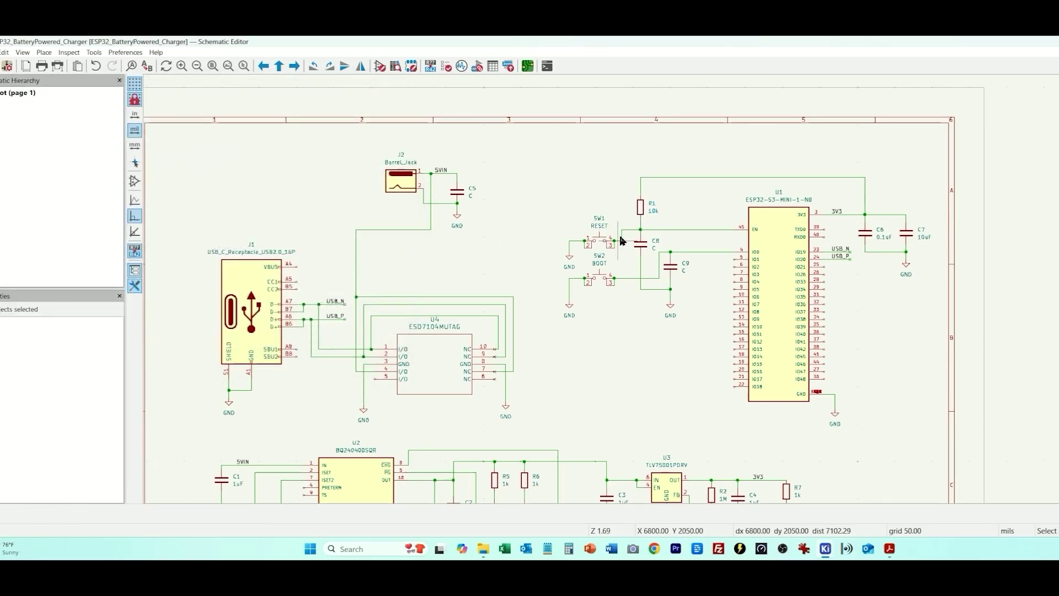
- Set the value of capacitor C8 to 0.1uF
click(646, 249)
double_click(647, 249)
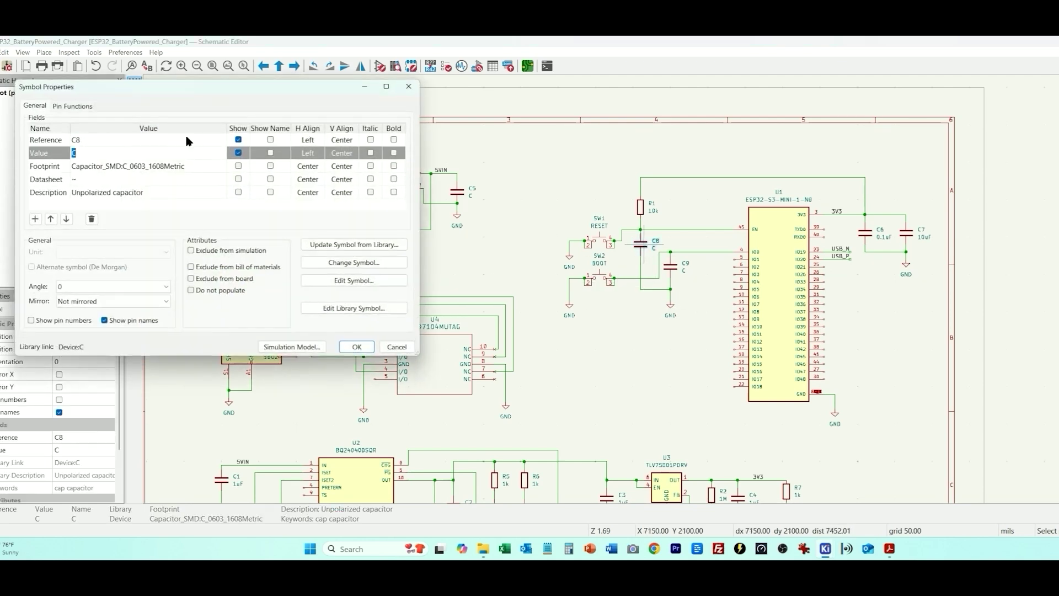
text(0.1)
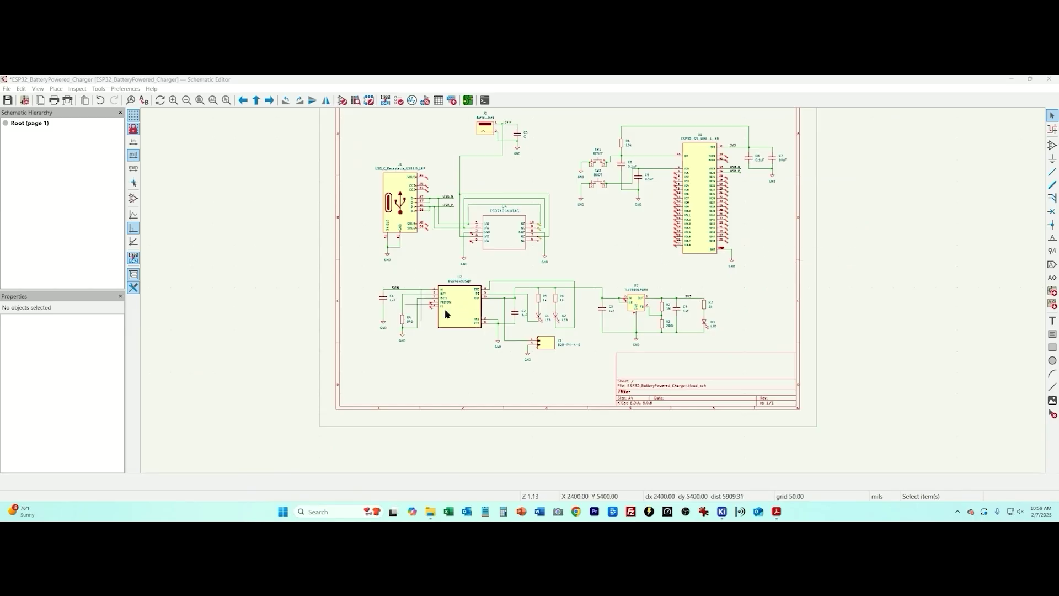
- Place no-connect flags on U1's unused pins TXD0, RXD0 and IO21 through IO48
click(1052, 211)
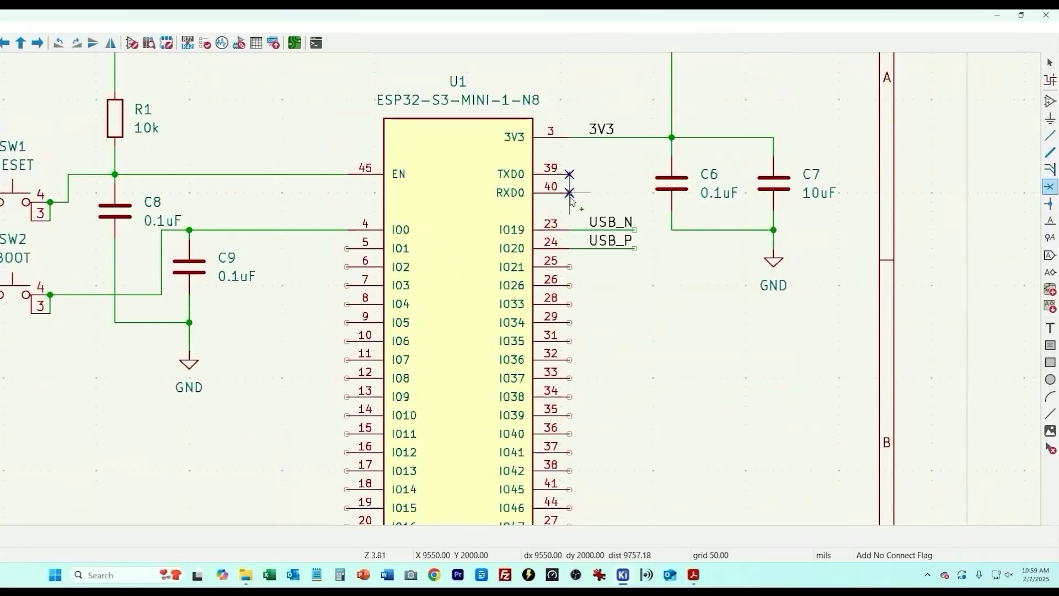
click(570, 267)
click(570, 286)
click(569, 303)
click(570, 323)
click(570, 341)
click(570, 360)
click(569, 379)
click(570, 396)
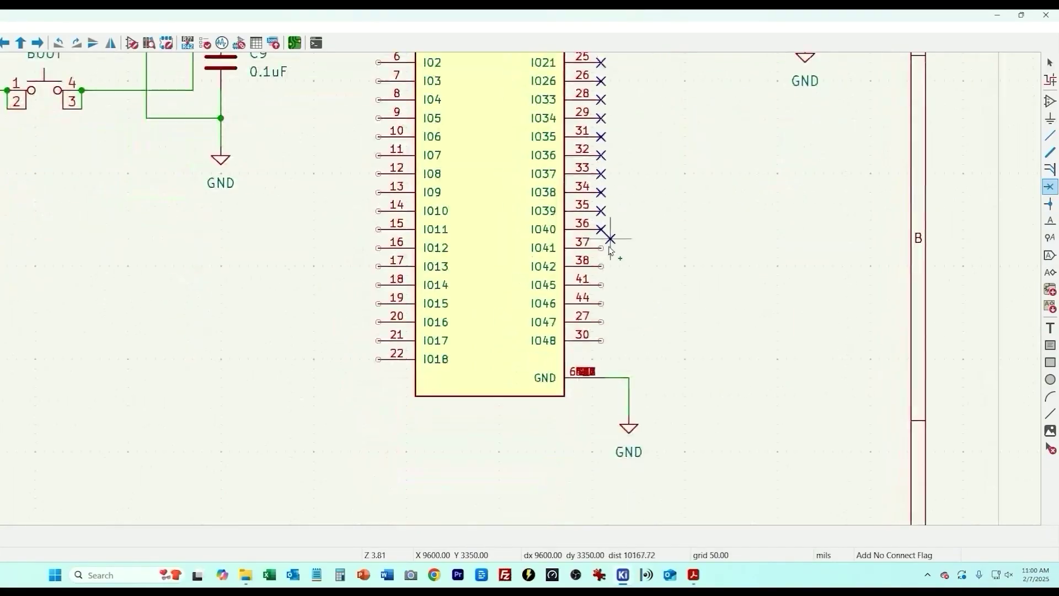
- Place no-connect flags on U1's unused IO pins on the side opposite TXD0, from IO18 up to IO2
click(379, 229)
click(378, 211)
click(378, 192)
click(379, 174)
click(378, 155)
click(379, 137)
click(379, 118)
scroll(378, 99, up, 3)
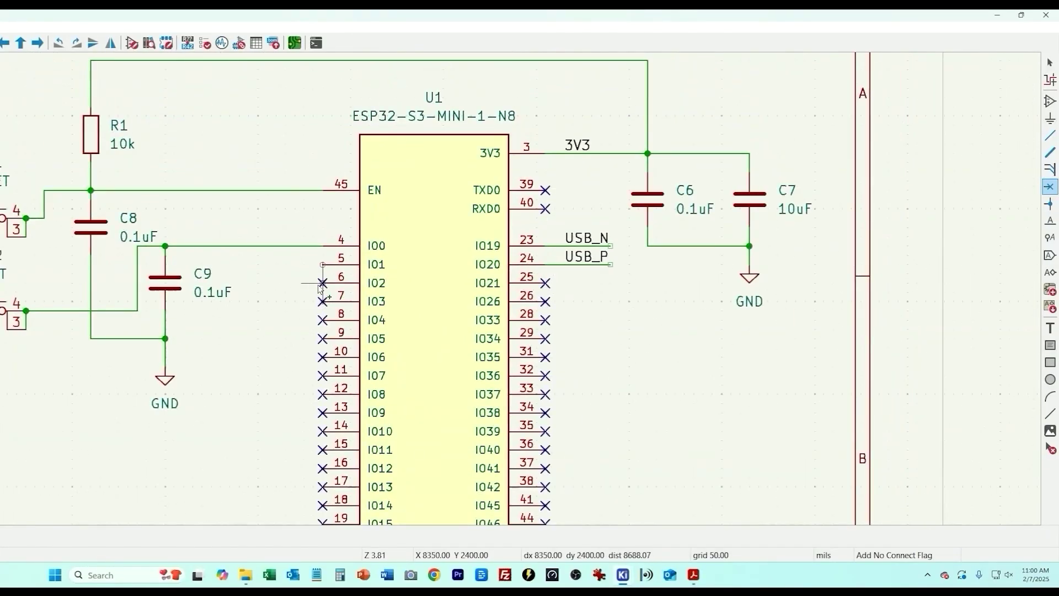